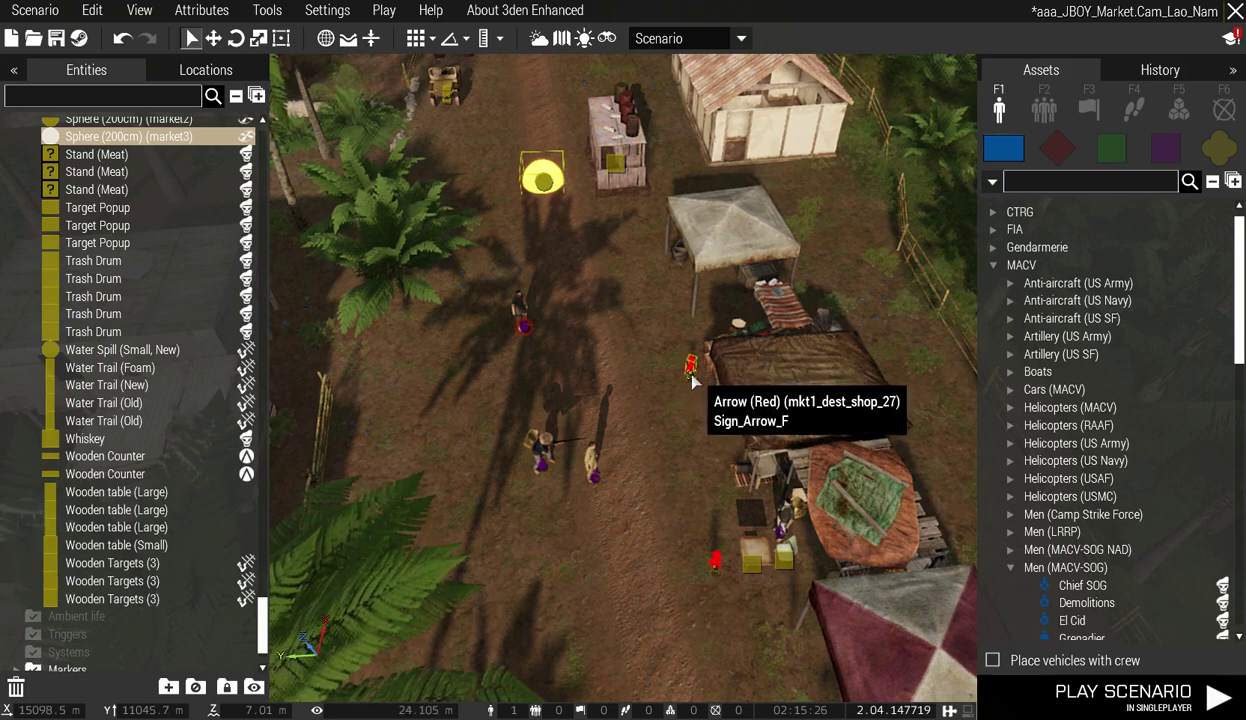
pyautogui.doubleClick(692, 378)
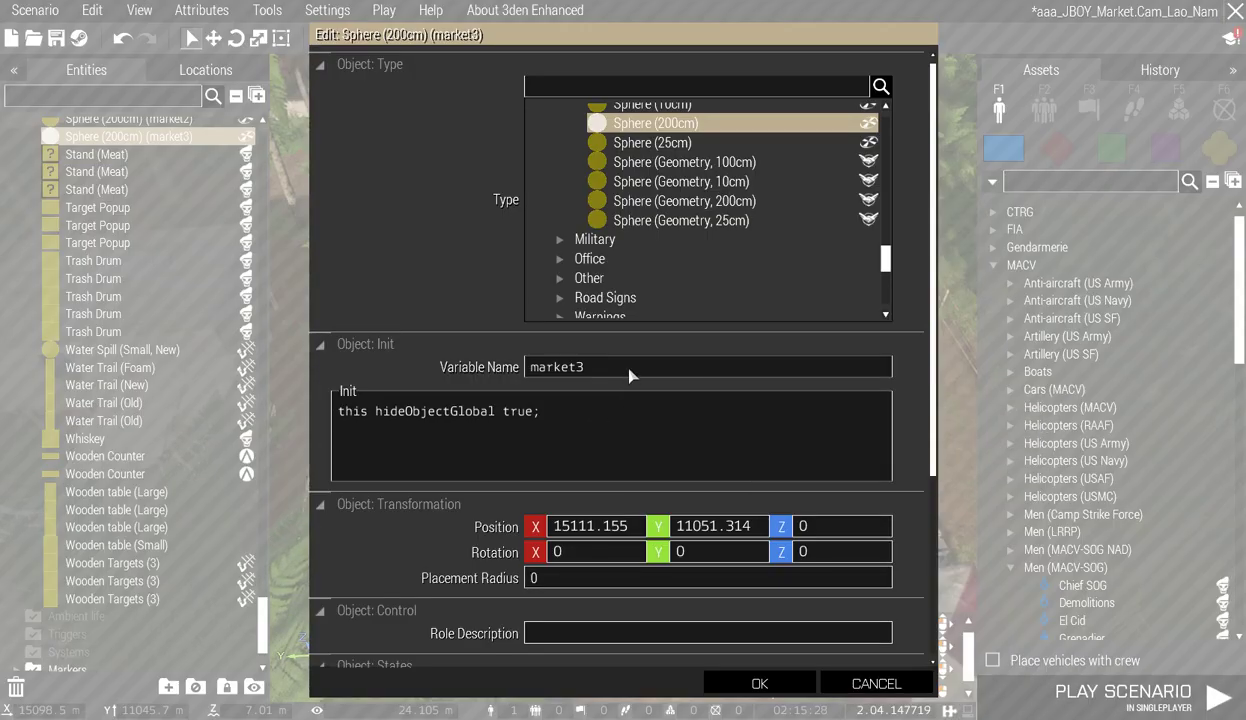
pyautogui.scroll(3, 700, 290)
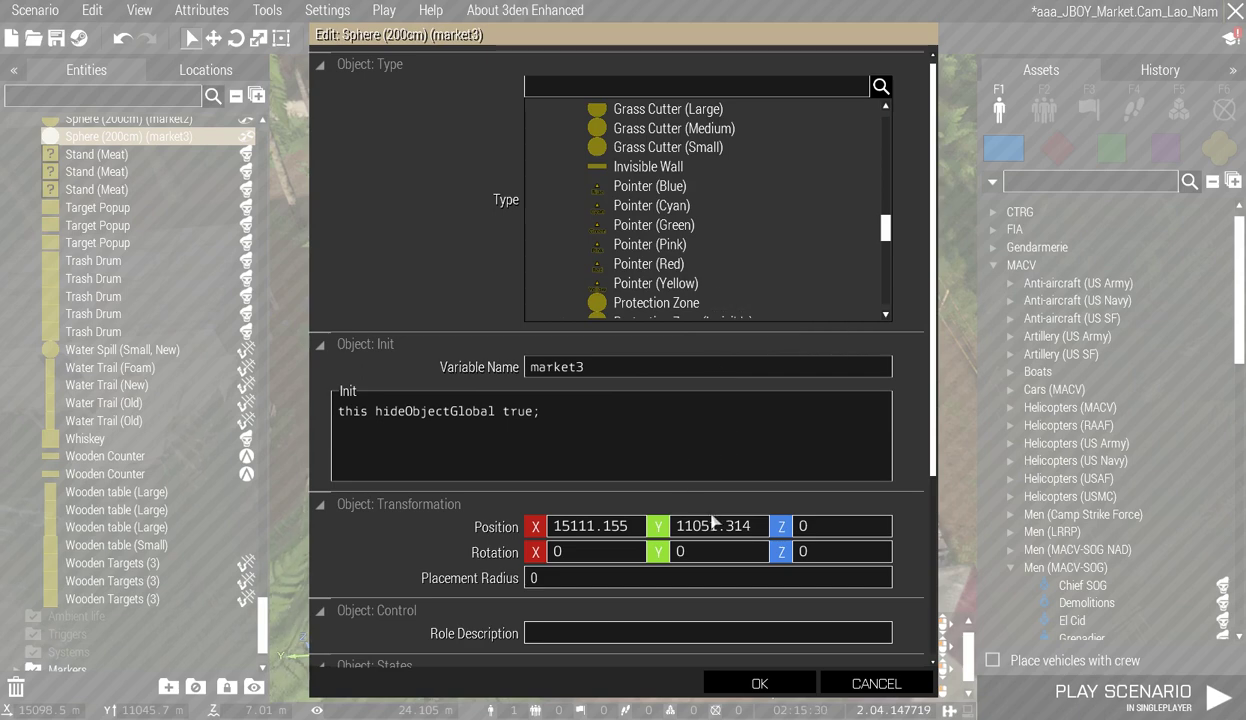
pyautogui.click(876, 683)
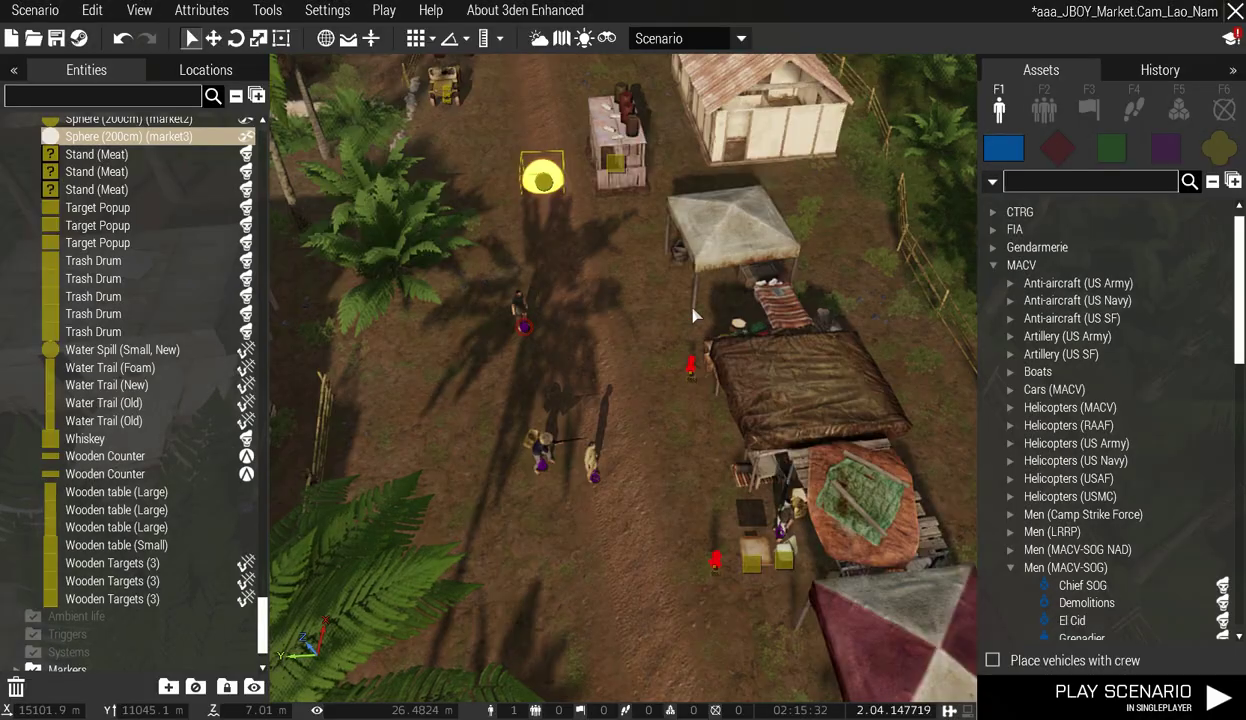
# Check the variable names of the two red destination arrows in front of the market stalls, leaving their attributes unedited.
pyautogui.doubleClick(690, 366)
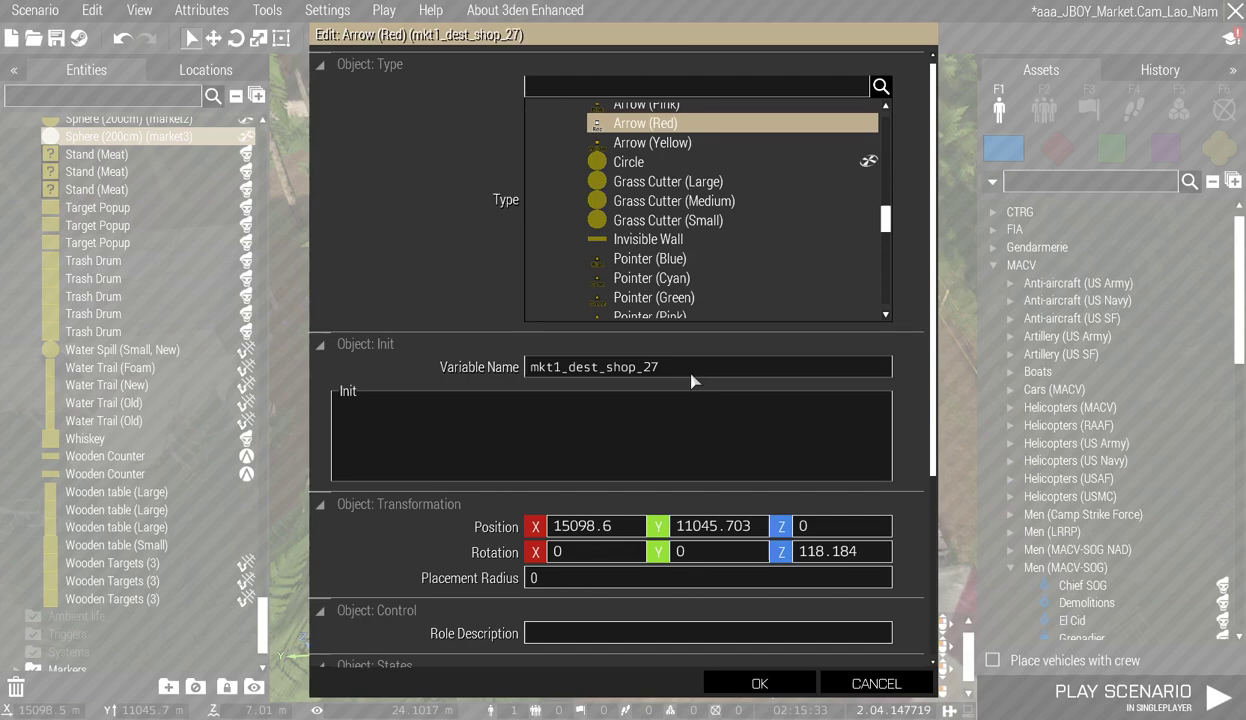
pyautogui.doubleClick(581, 368)
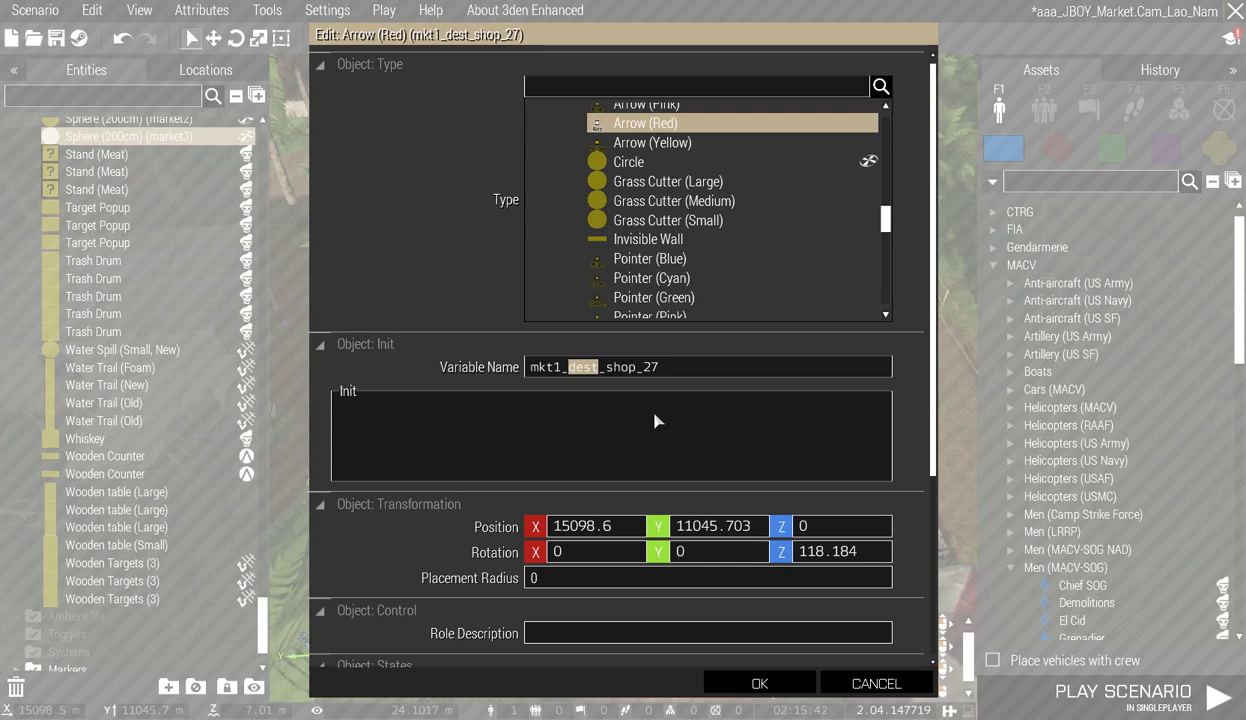
pyautogui.click(868, 683)
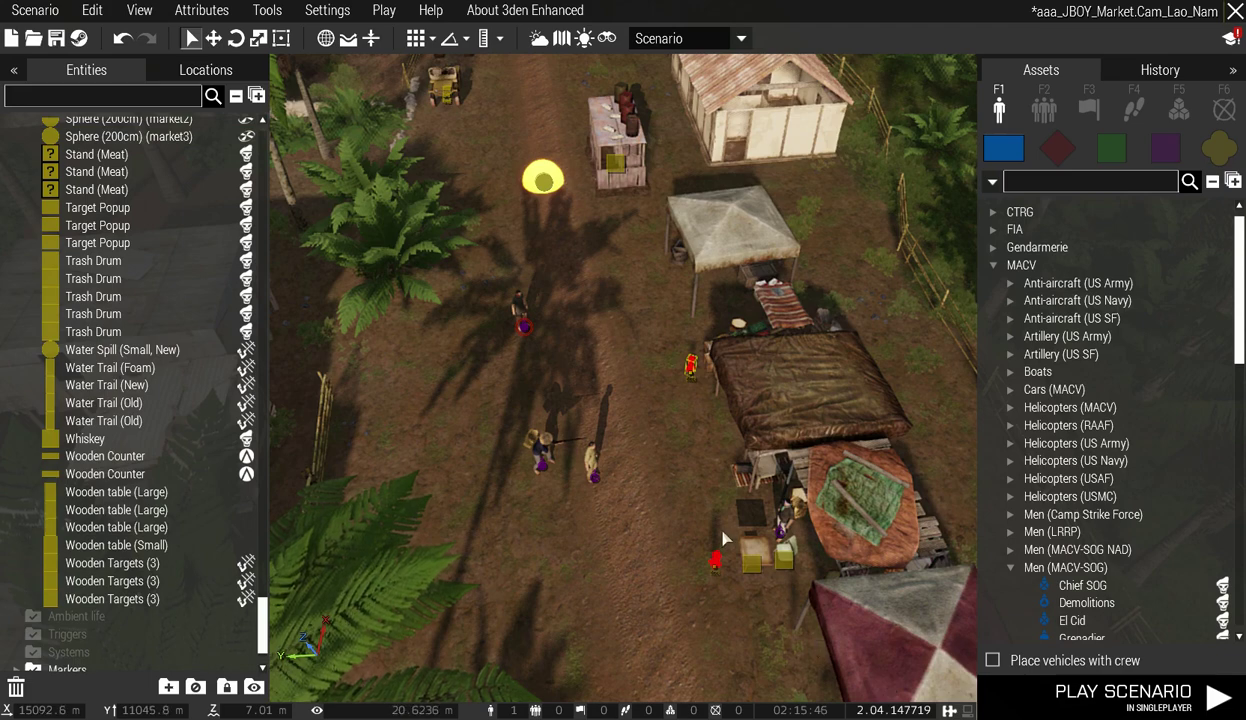
pyautogui.rightClick(712, 563)
pyautogui.click(790, 692)
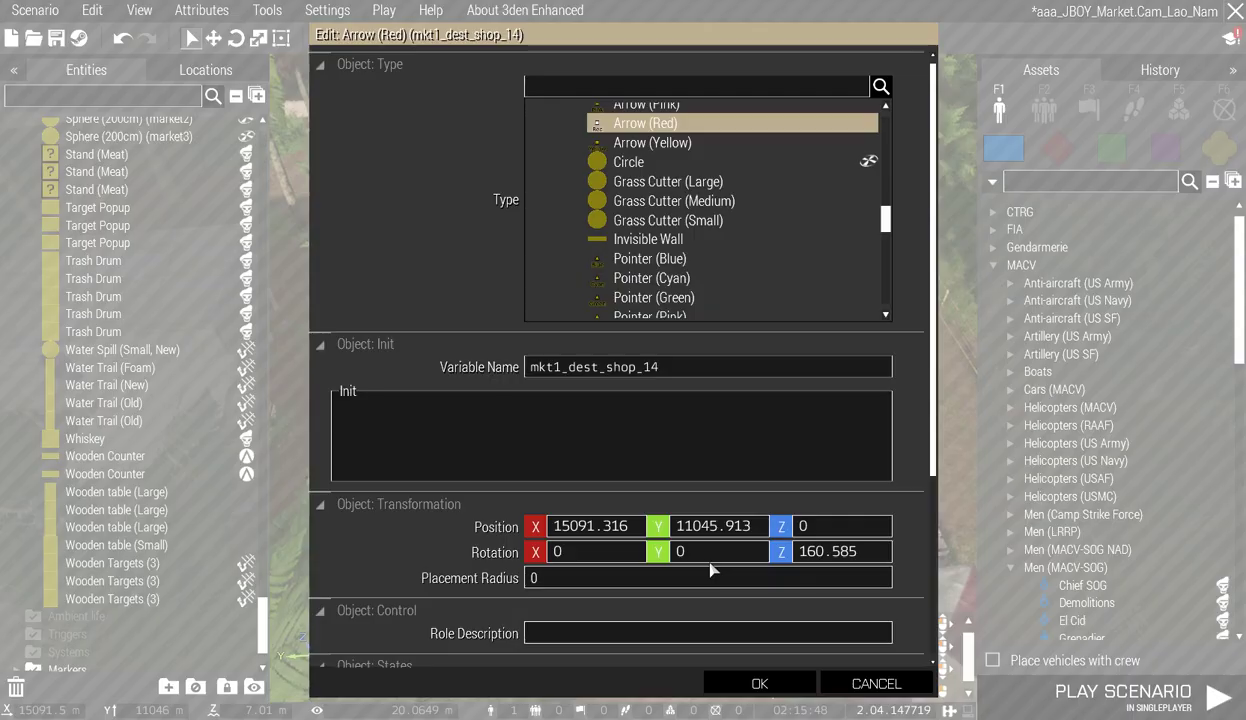
pyautogui.click(868, 683)
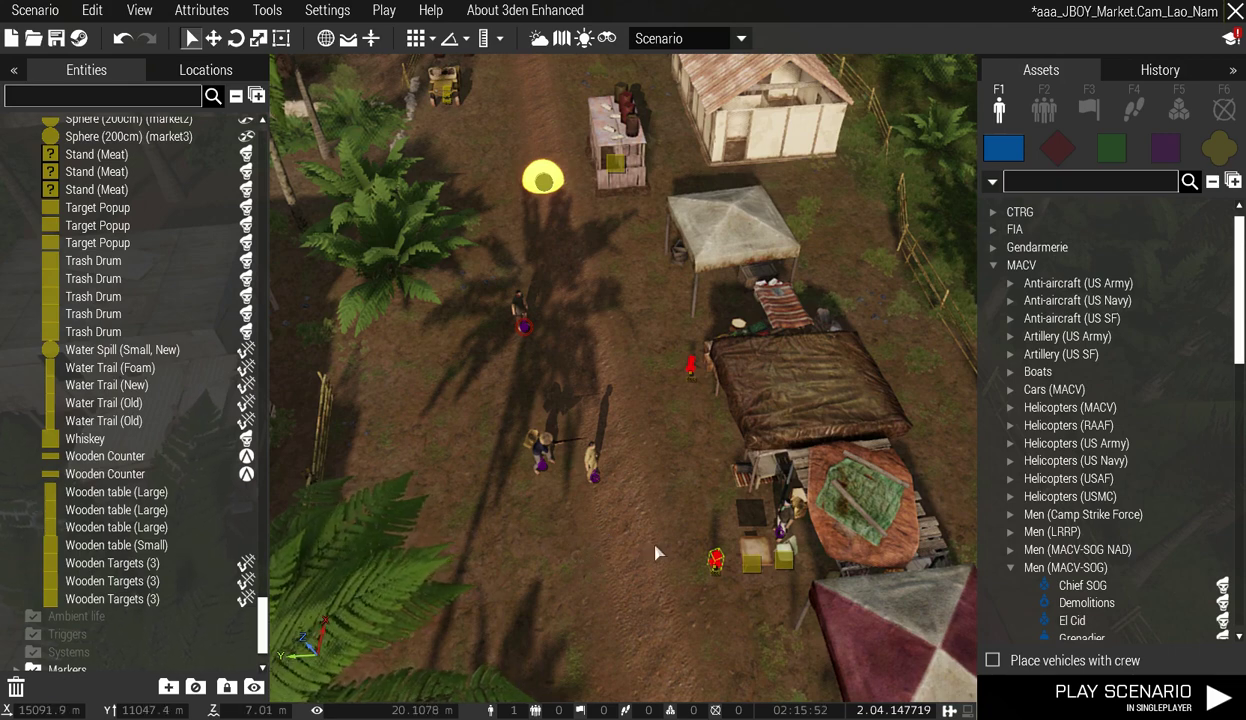
# Check the variable names of the Engineer 3 and Civilian 16 shoppers on the road, leaving their attributes unedited.
pyautogui.doubleClick(600, 483)
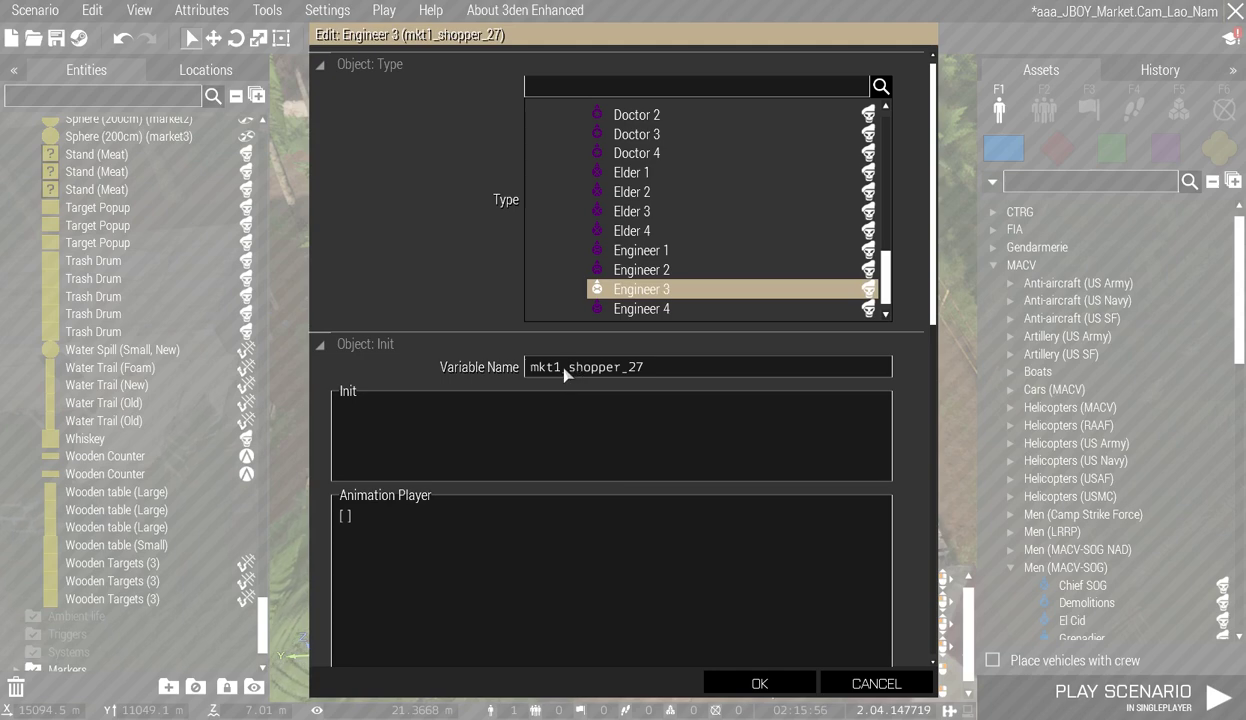
pyautogui.moveTo(568, 367); pyautogui.dragTo(621, 373)
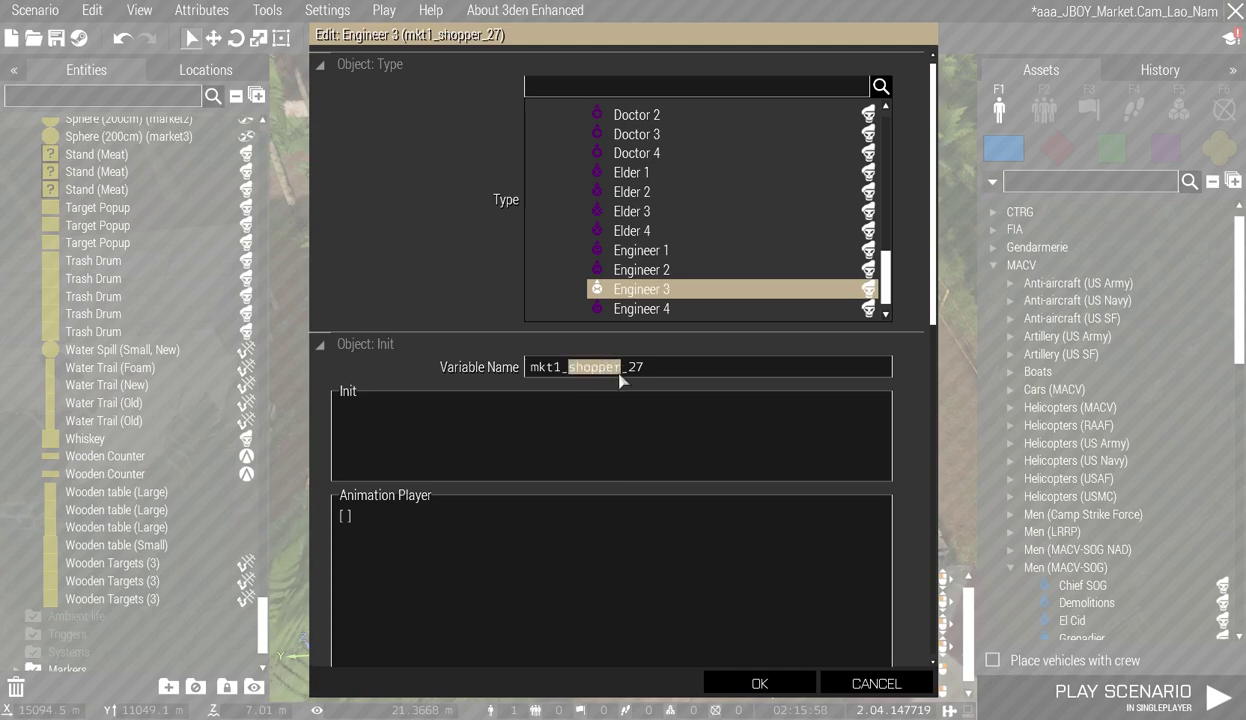
pyautogui.click(873, 686)
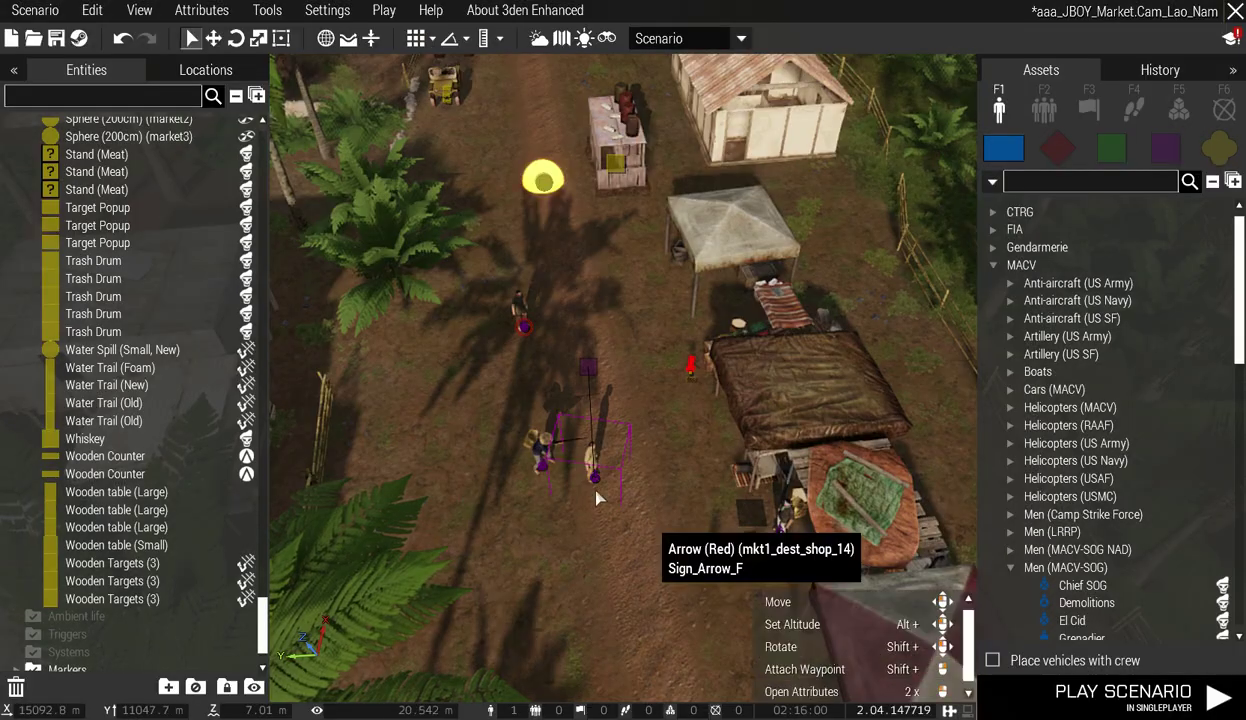
pyautogui.doubleClick(541, 470)
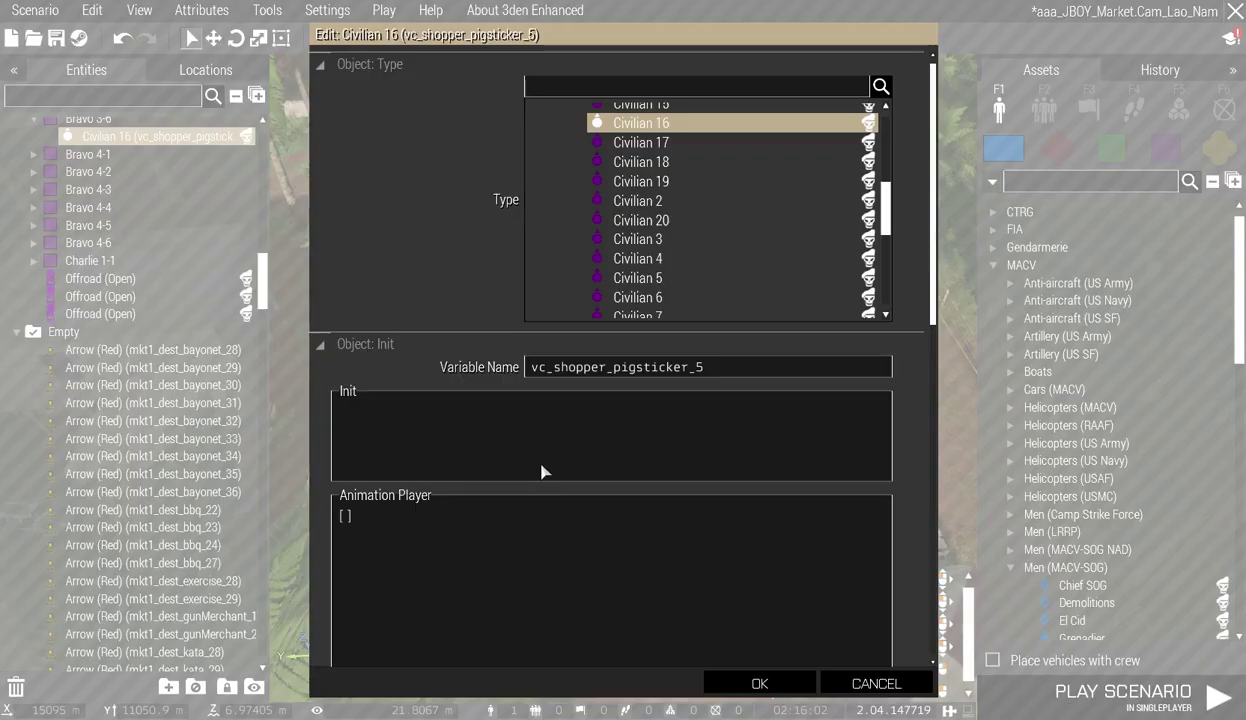
pyautogui.doubleClick(551, 370)
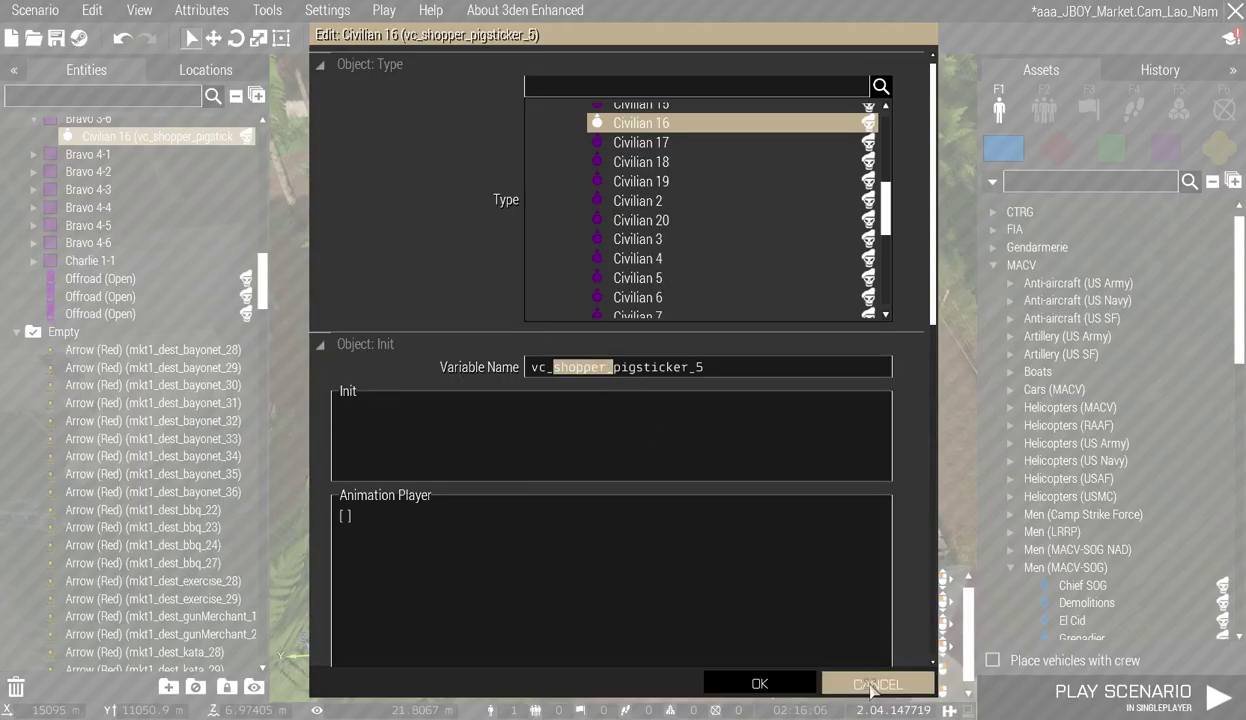
pyautogui.click(873, 686)
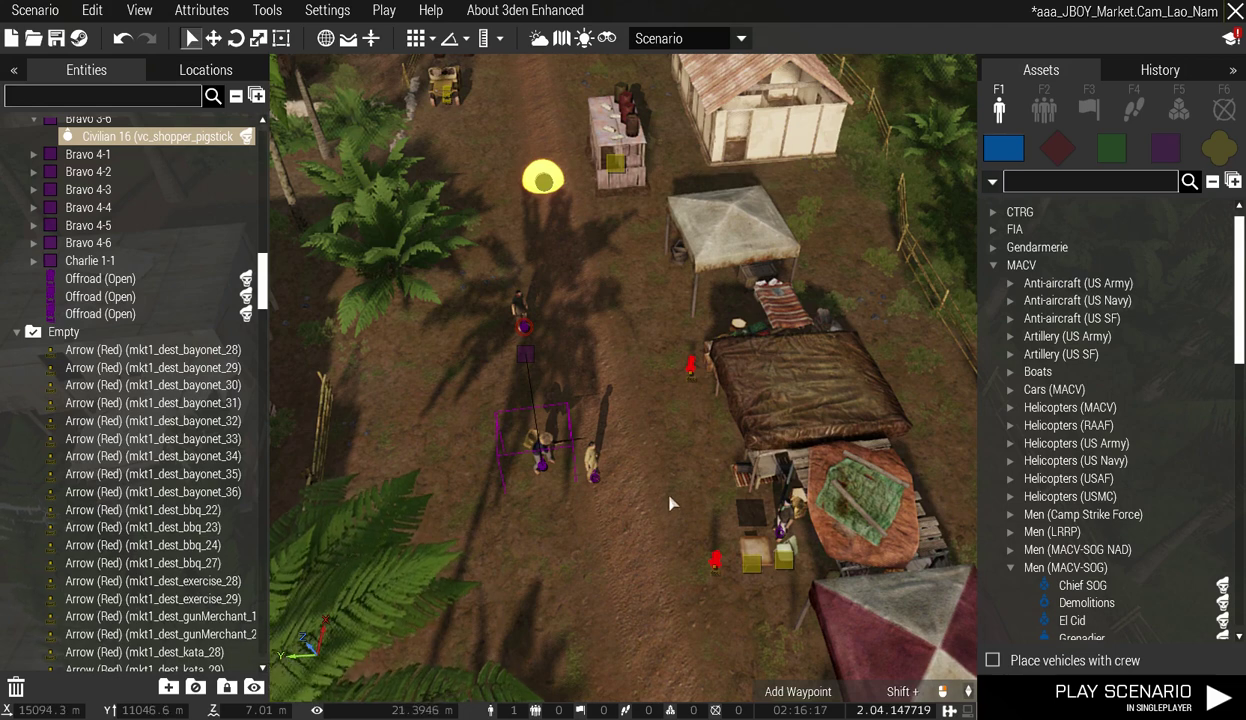
# Inspect the variable name of the Doctor 4 seller beside the small table and chair, leaving the attributes unedited.
pyautogui.click(786, 518)
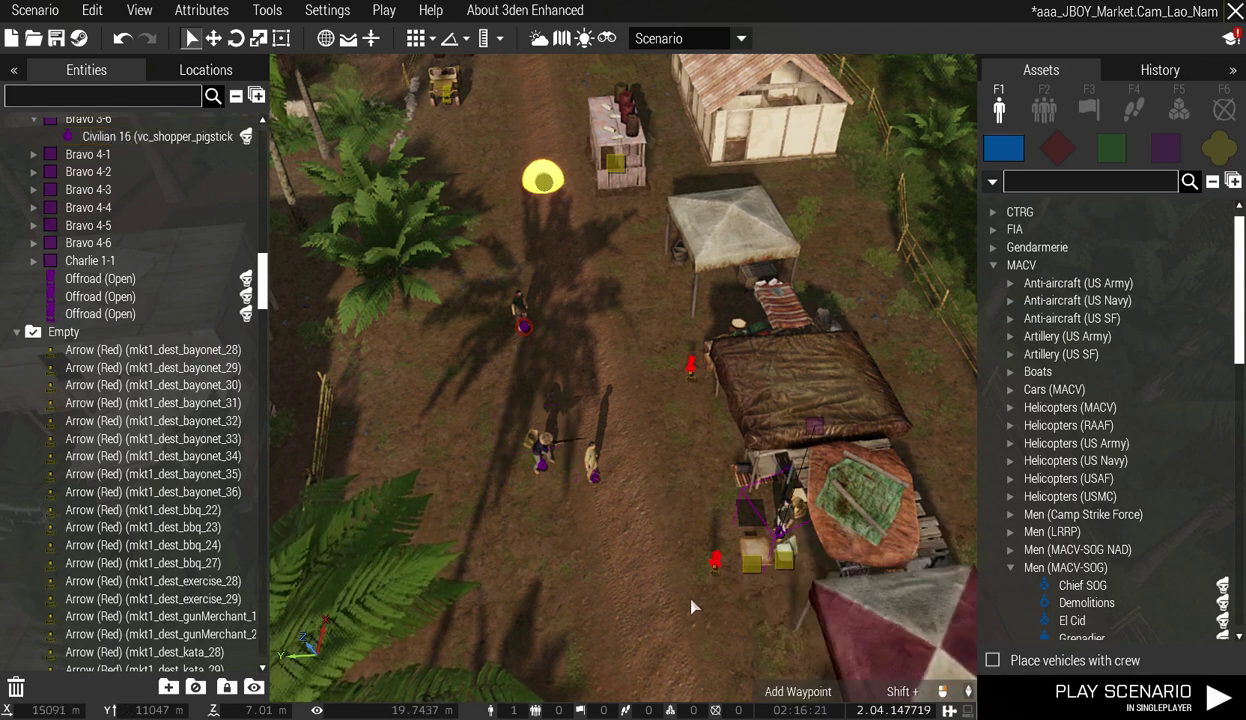
pyautogui.scroll(5, 699, 630)
pyautogui.moveTo(699, 629); pyautogui.dragTo(812, 573, button='right')
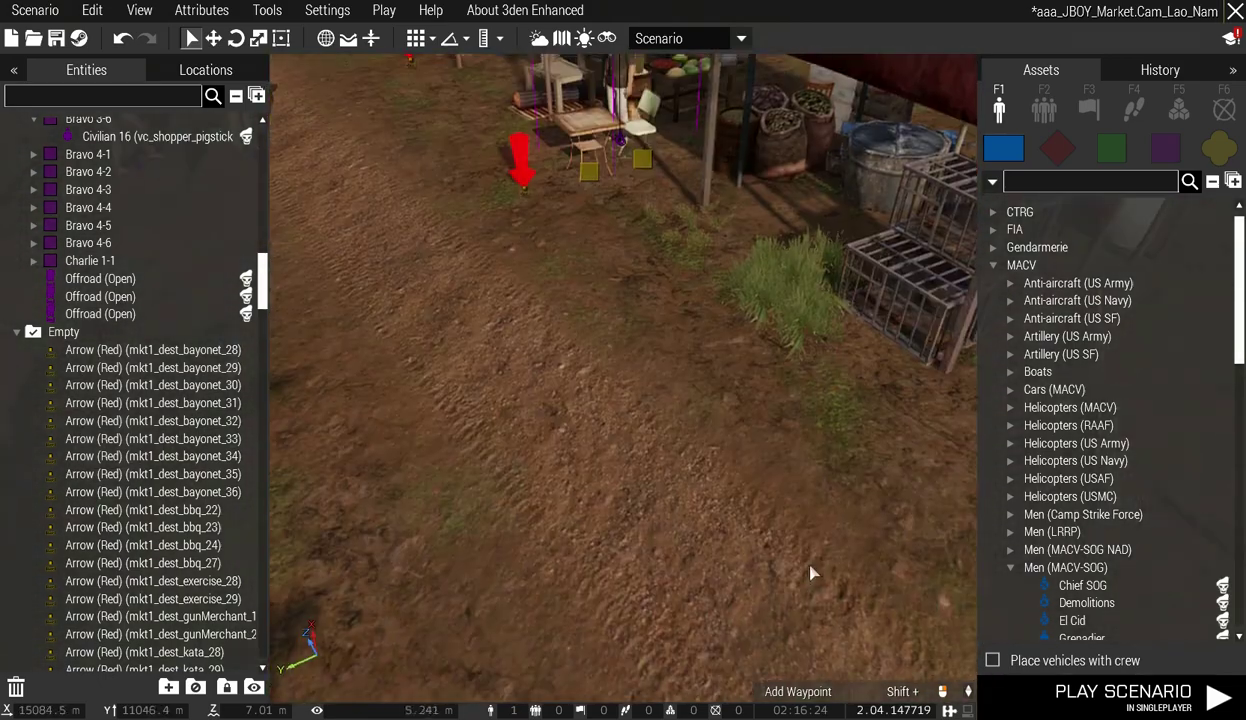
pyautogui.press('w')
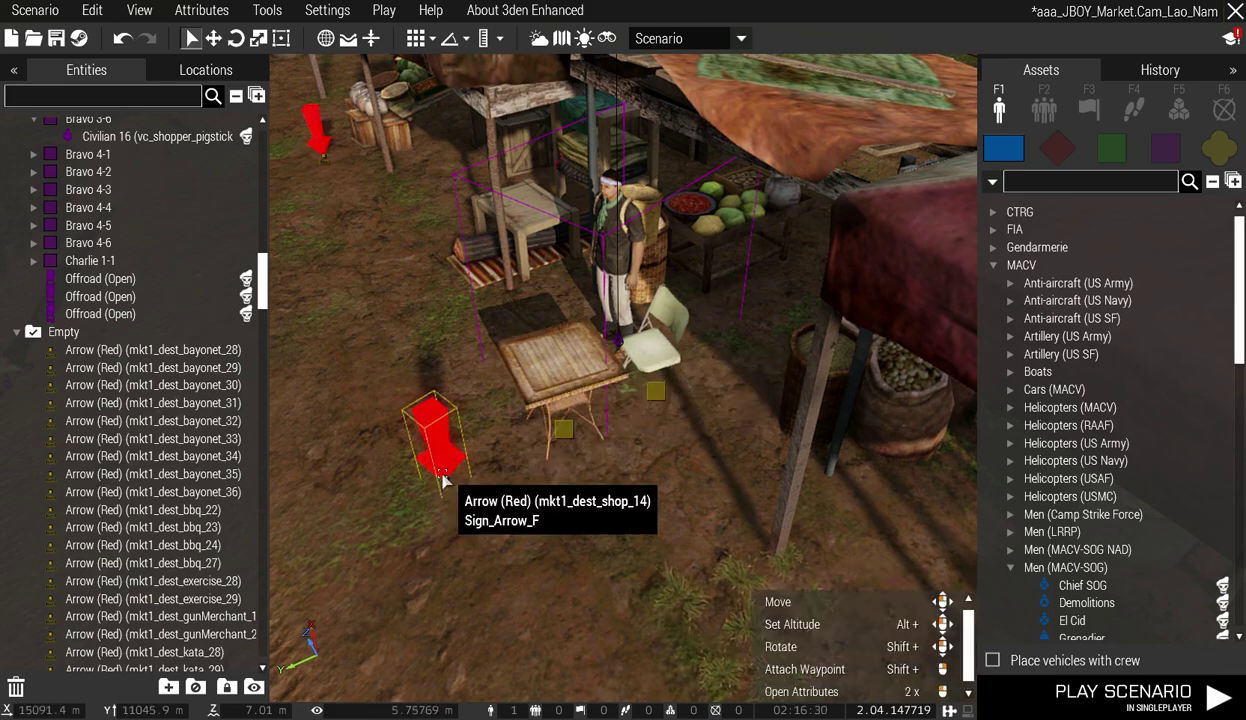
pyautogui.doubleClick(616, 340)
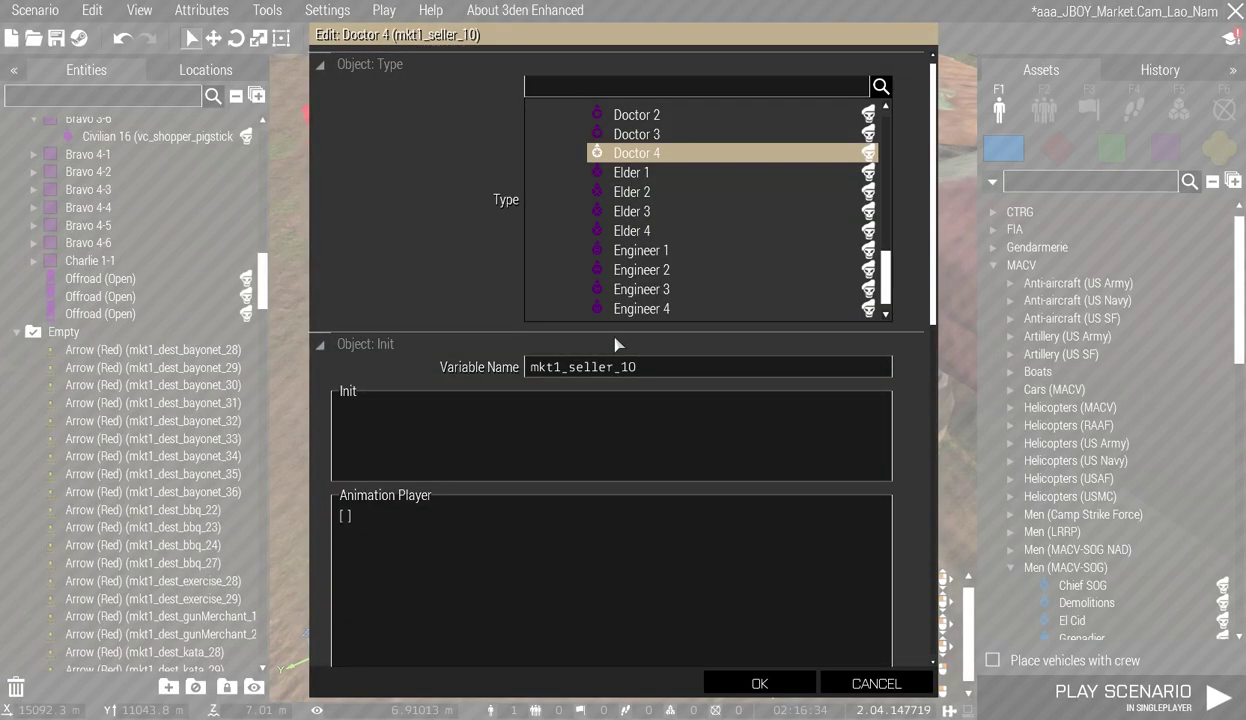
pyautogui.moveTo(567, 367); pyautogui.dragTo(611, 367)
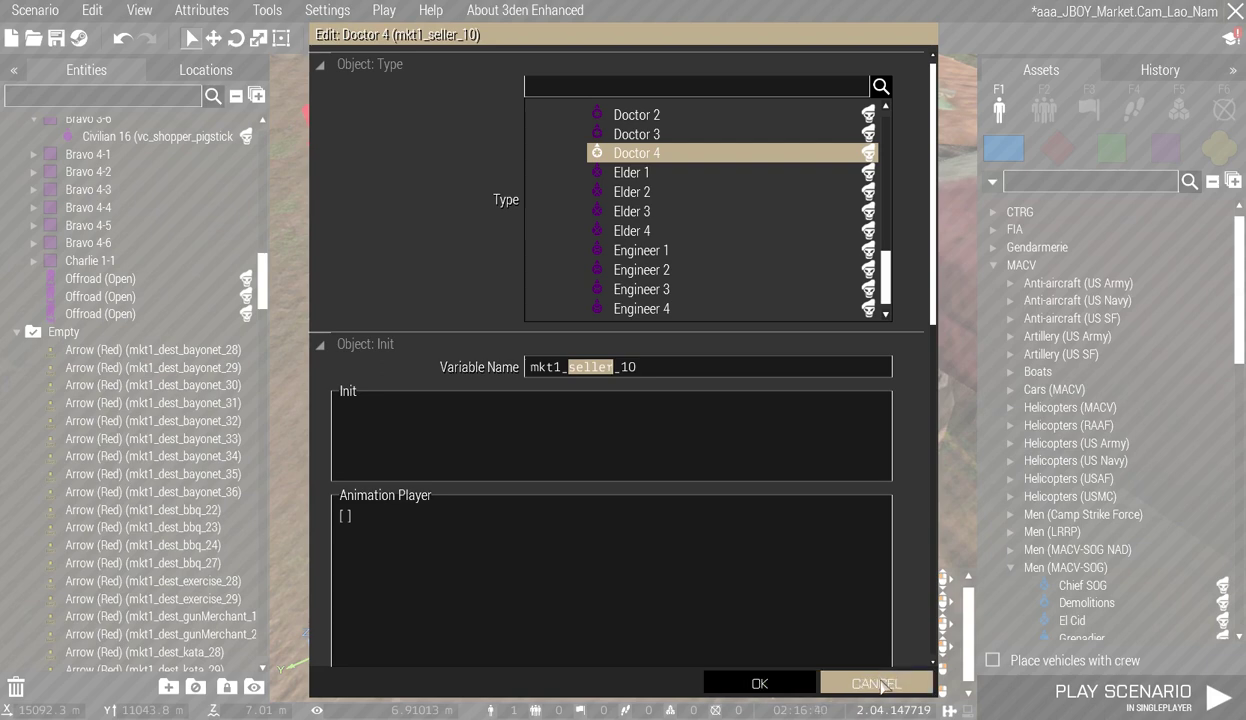
pyautogui.click(876, 684)
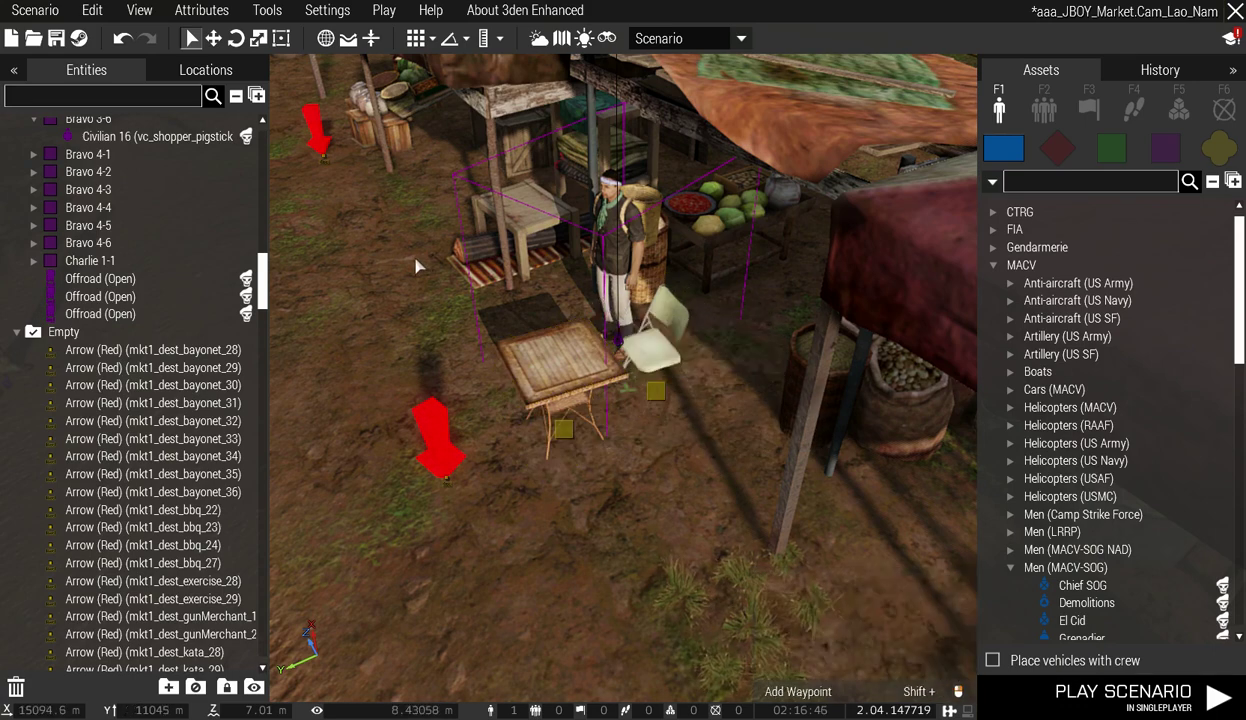
pyautogui.scroll(-3, 731, 489)
pyautogui.scroll(-3, 634, 490)
pyautogui.scroll(2, 628, 506)
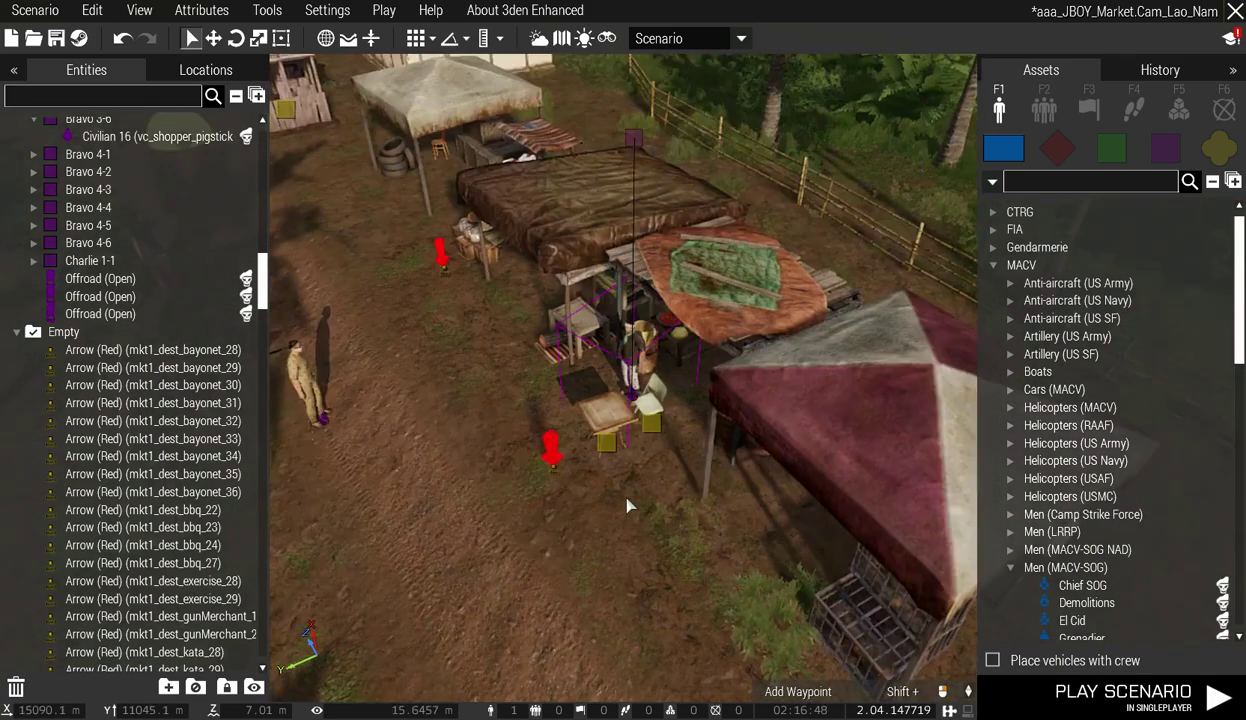
pyautogui.scroll(2, 628, 506)
pyautogui.moveTo(348, 495)
pyautogui.mouseDown(button='right')
pyautogui.moveTo(328, 492)
pyautogui.moveTo(361, 489)
pyautogui.mouseUp(button='right')
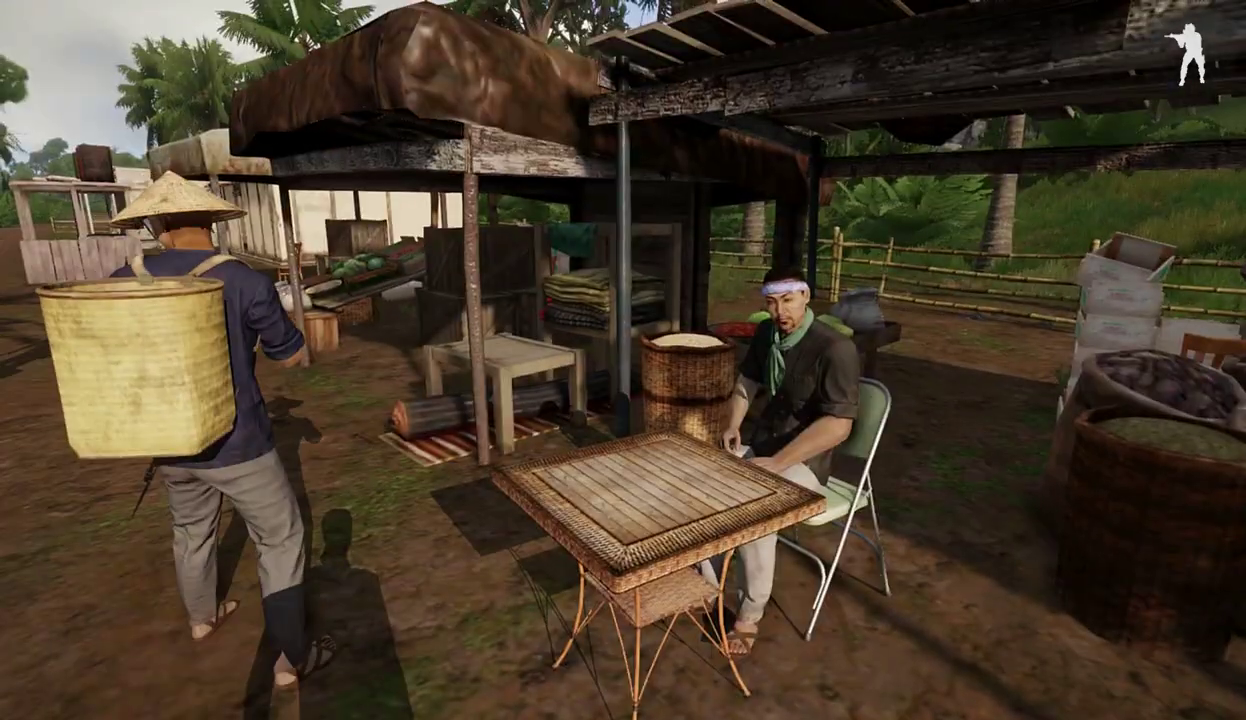
# Walk around the market in the running scenario to watch the shoppers visit the stalls, and return to the Eden editor.
pyautogui.press('s')
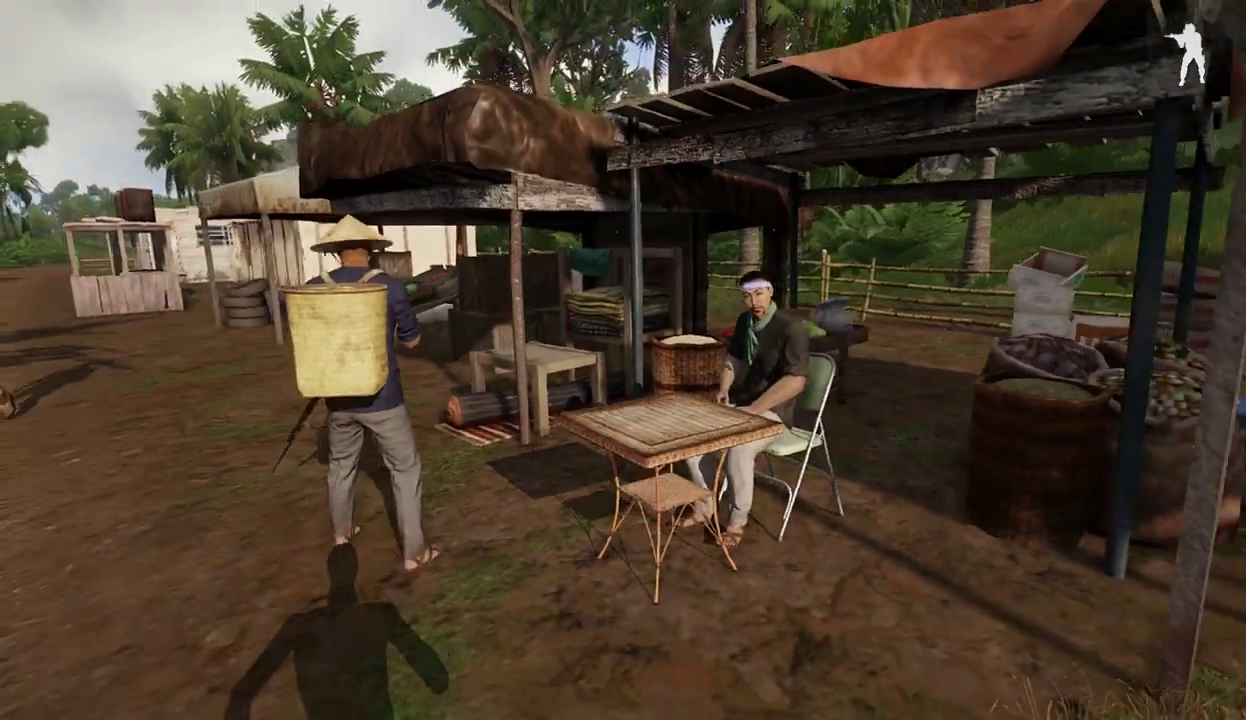
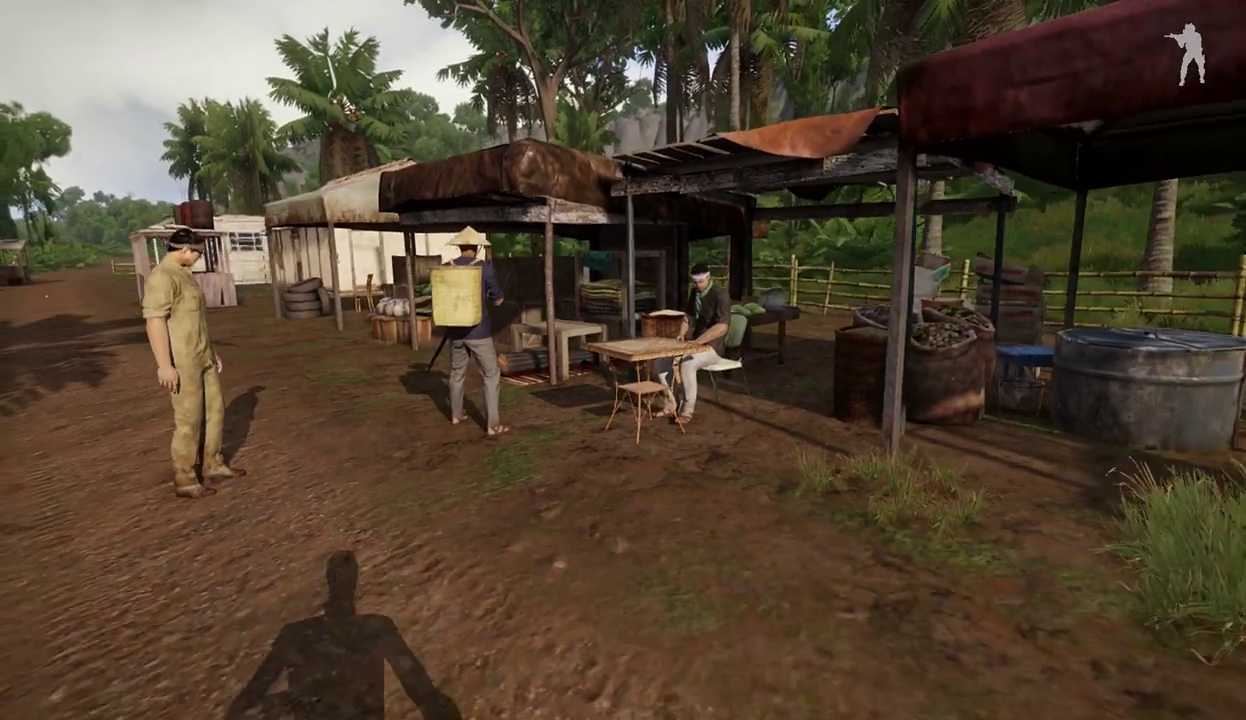
pyautogui.press('Escape')
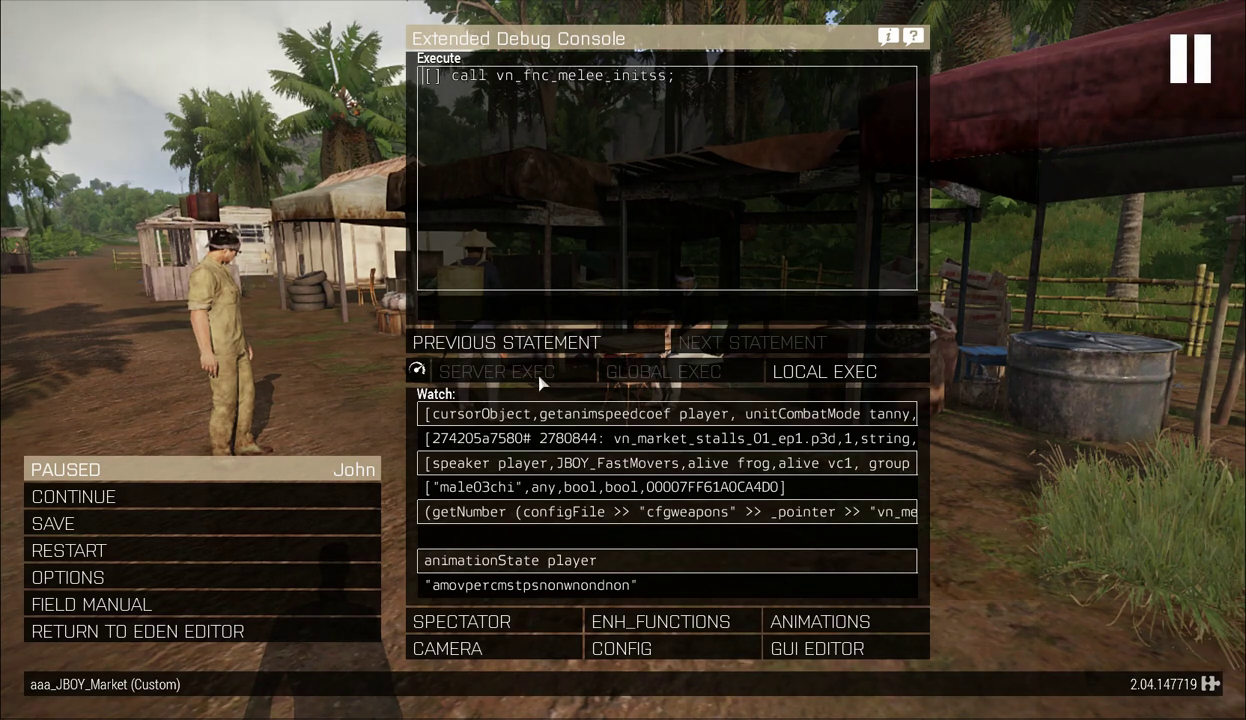
pyautogui.click(140, 496)
pyautogui.press('w')
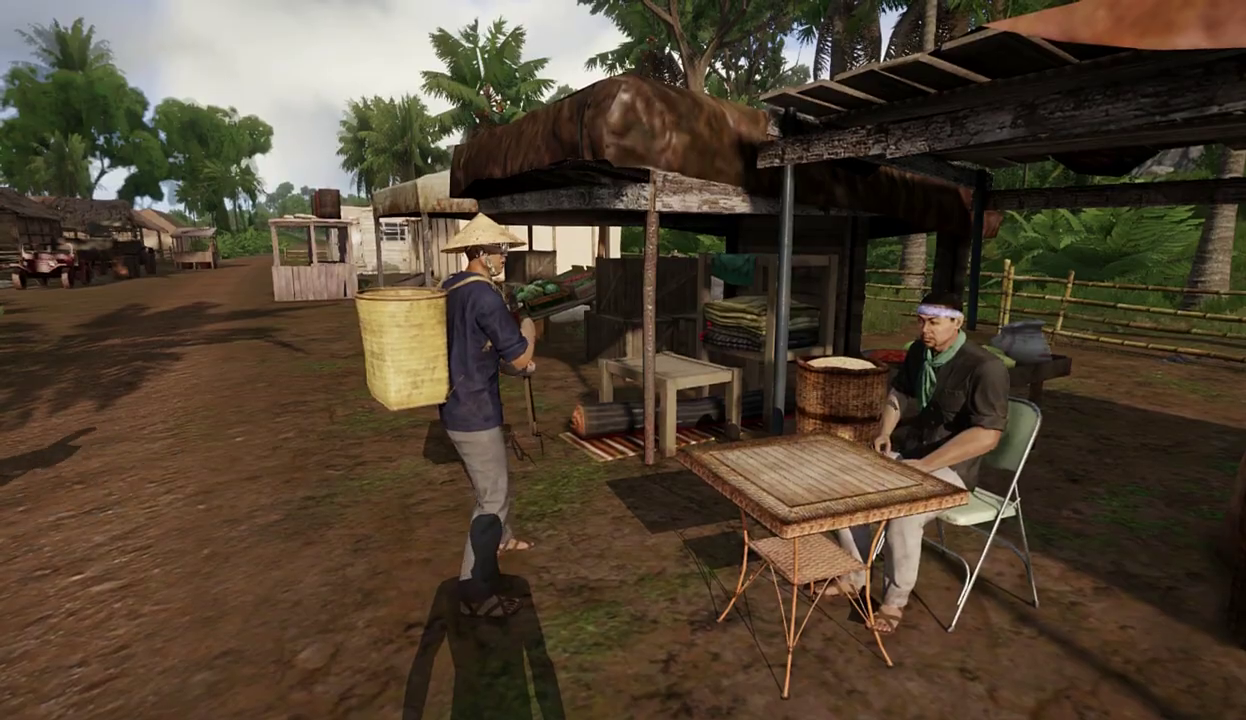
pyautogui.press('a')
pyautogui.press('w')
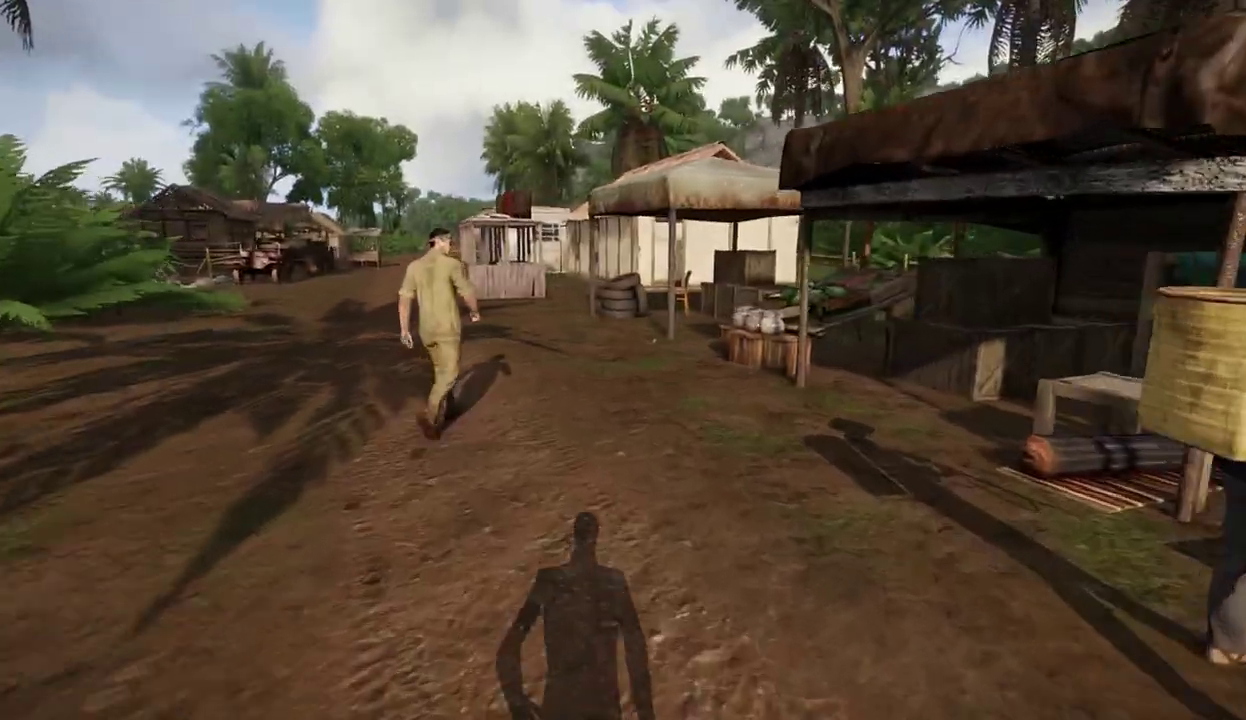
pyautogui.press('s')
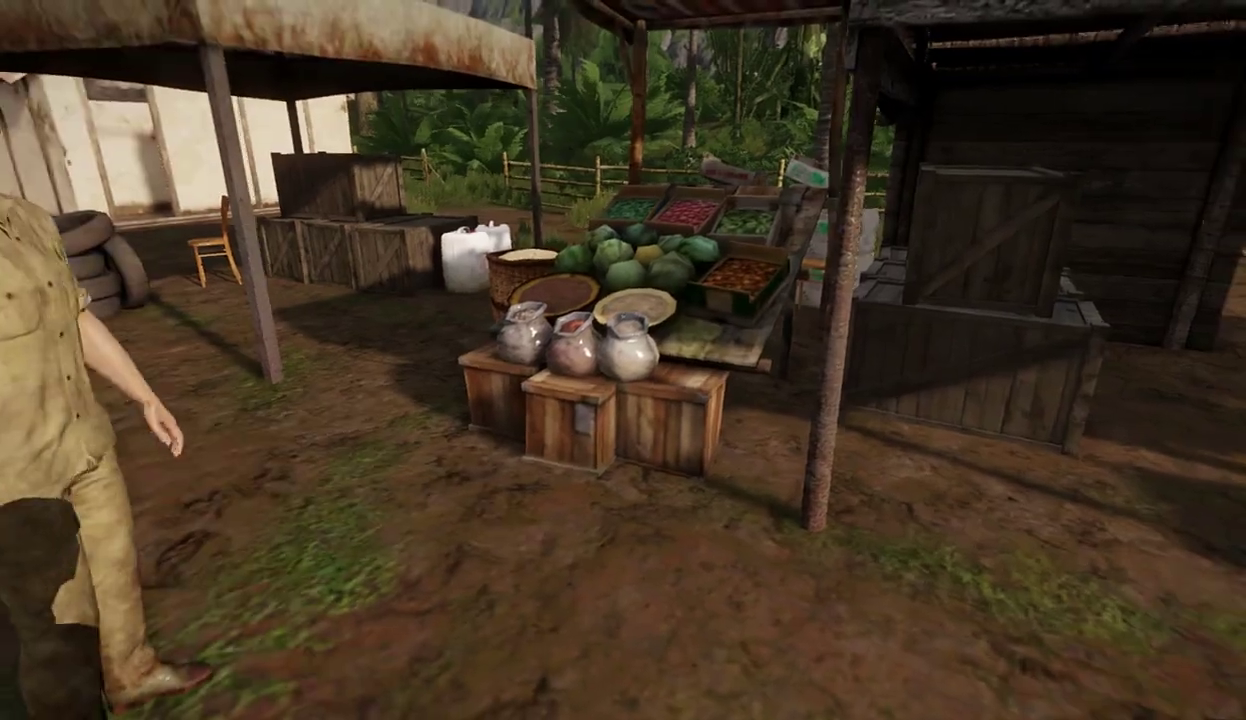
pyautogui.press('s')
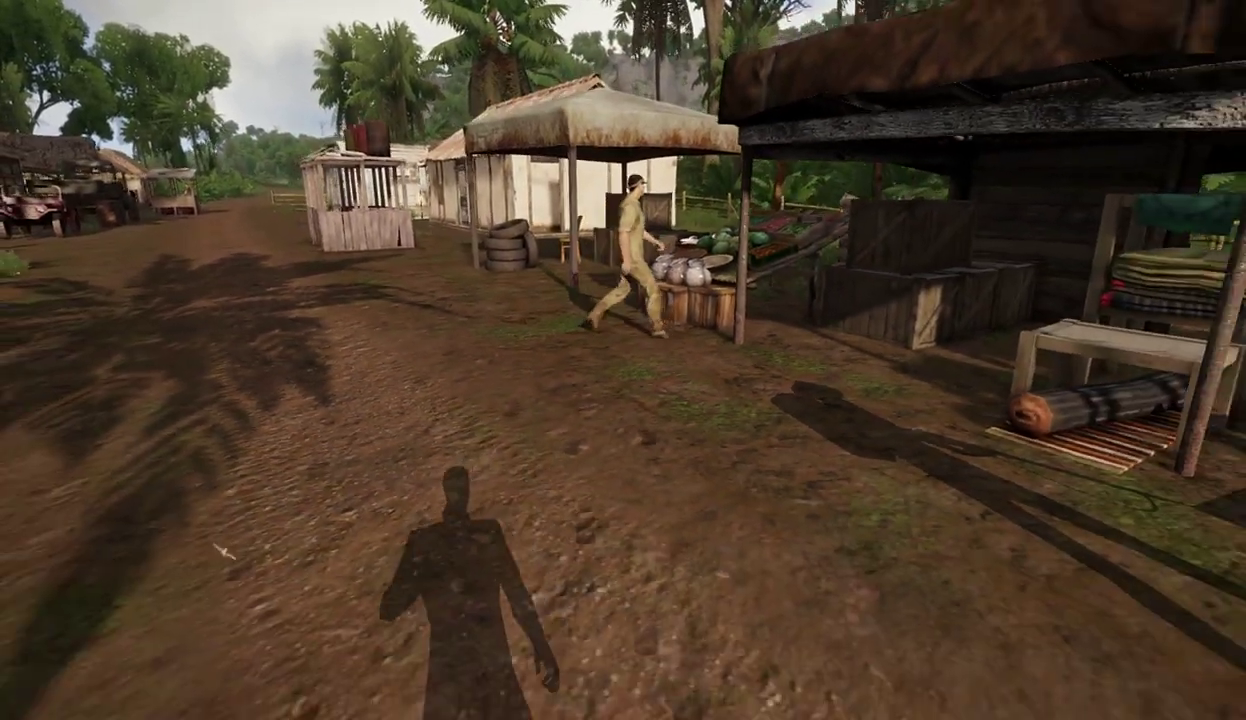
pyautogui.press('Escape')
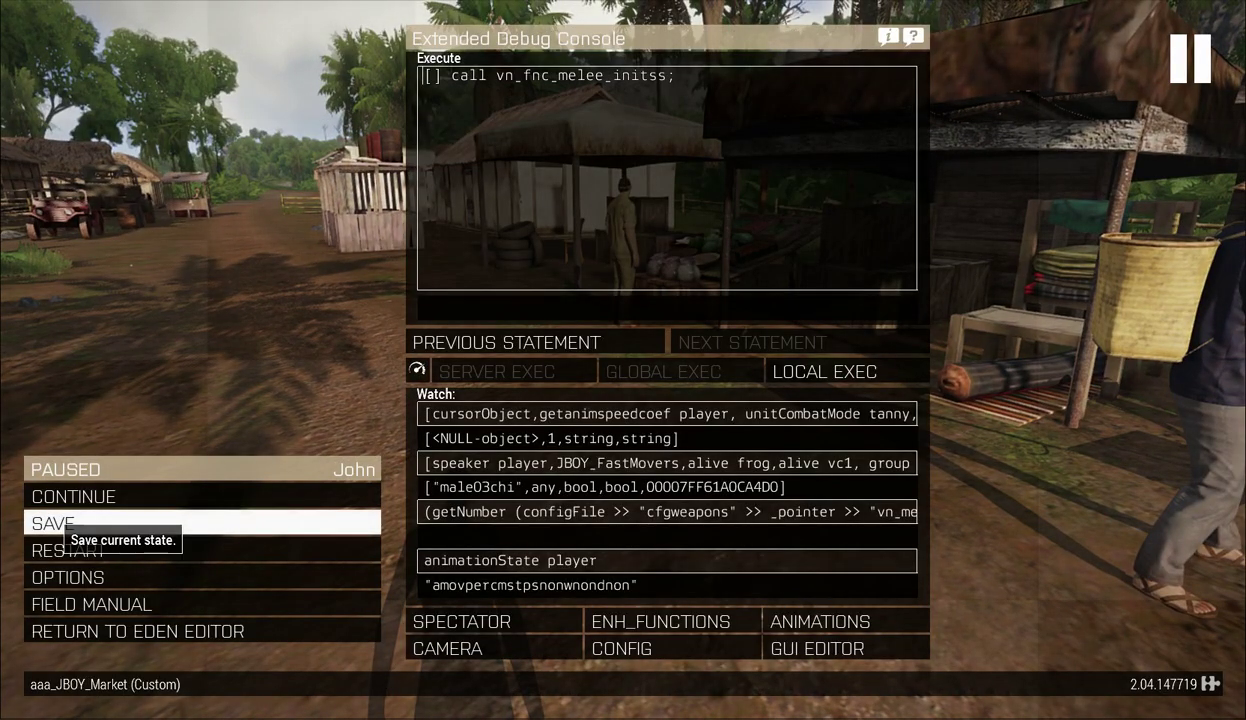
pyautogui.click(161, 635)
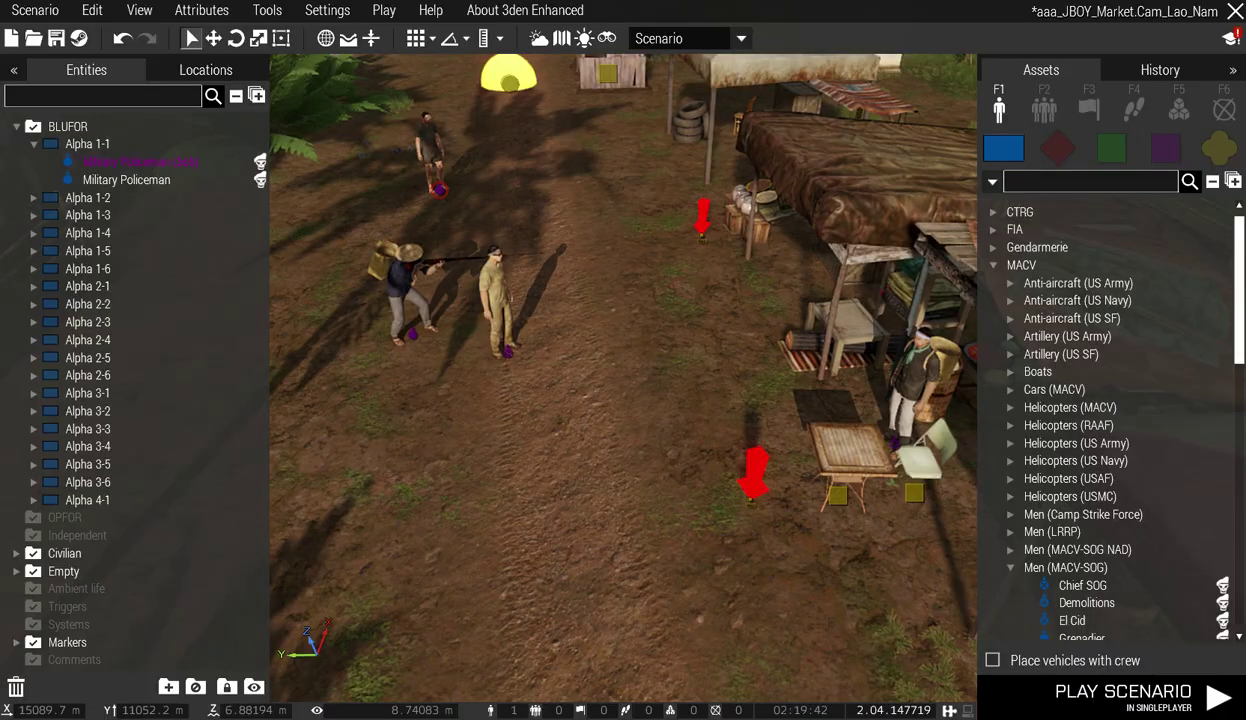
# Duplicate the Engineer 3 and Civilian 16 shoppers together and place the copies on the roadside next to the originals.
pyautogui.scroll(-5, 354, 474)
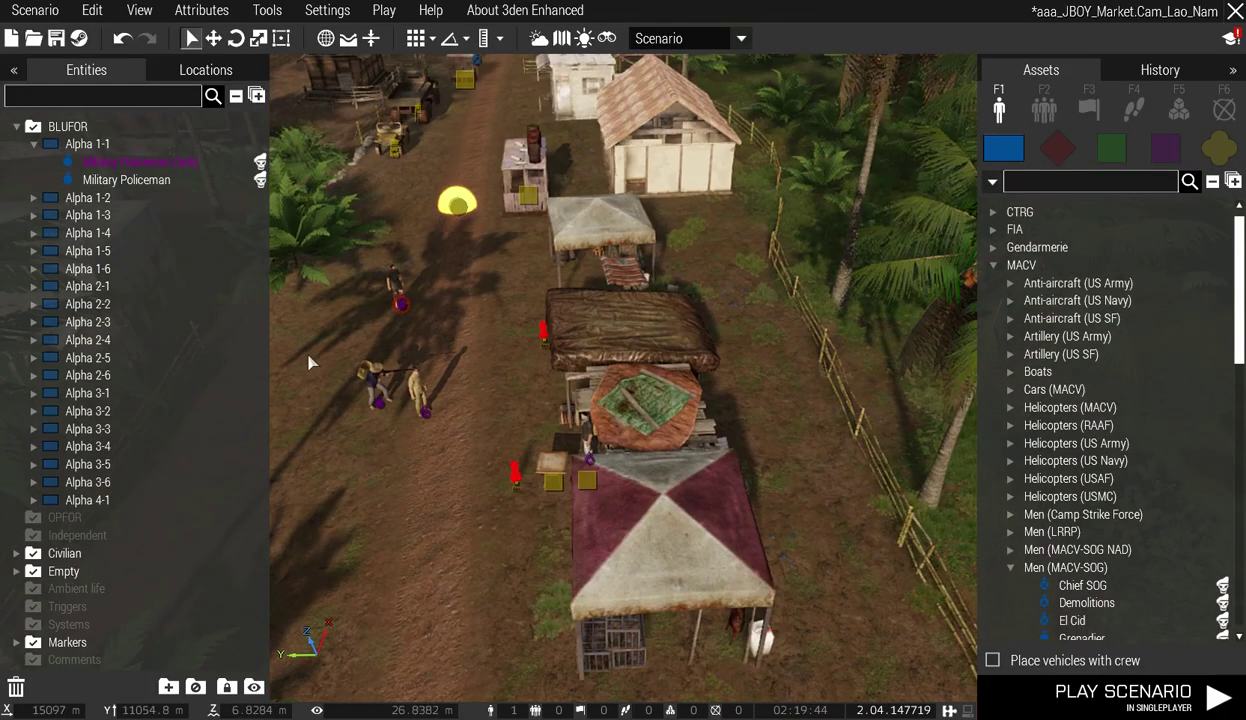
pyautogui.moveTo(317, 353); pyautogui.dragTo(475, 500)
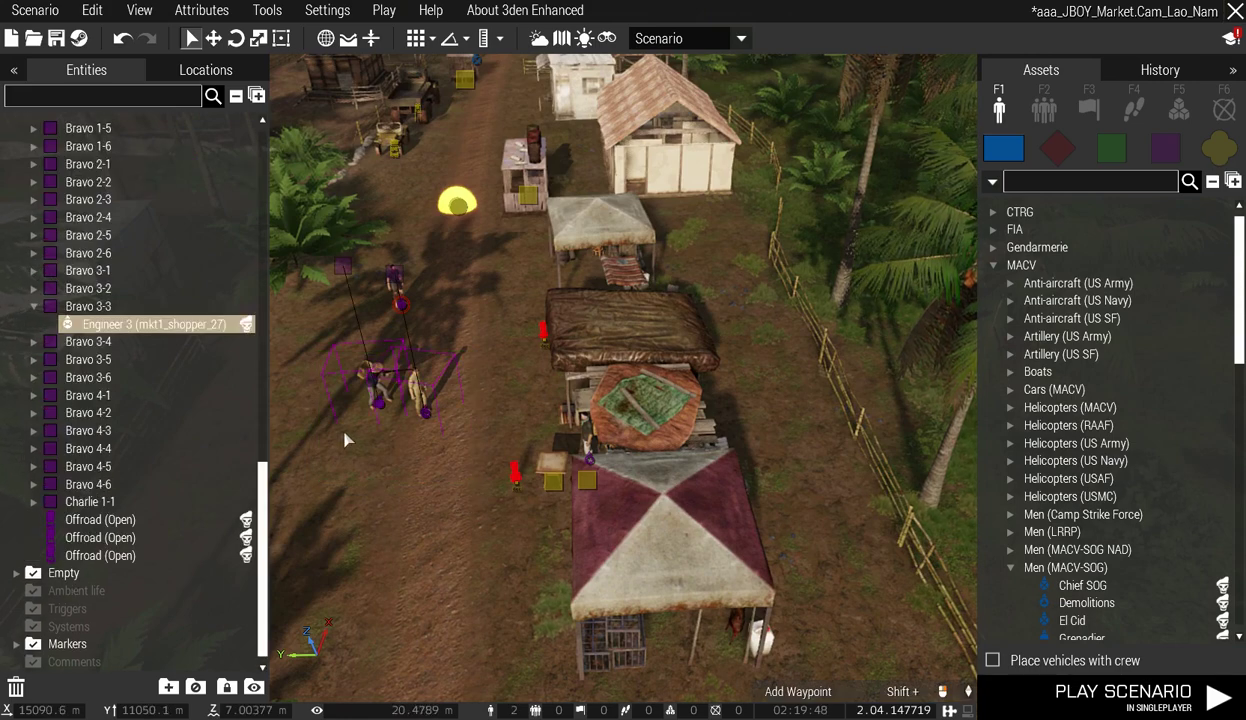
pyautogui.click(321, 442)
pyautogui.hotkey('ctrl', 'v')
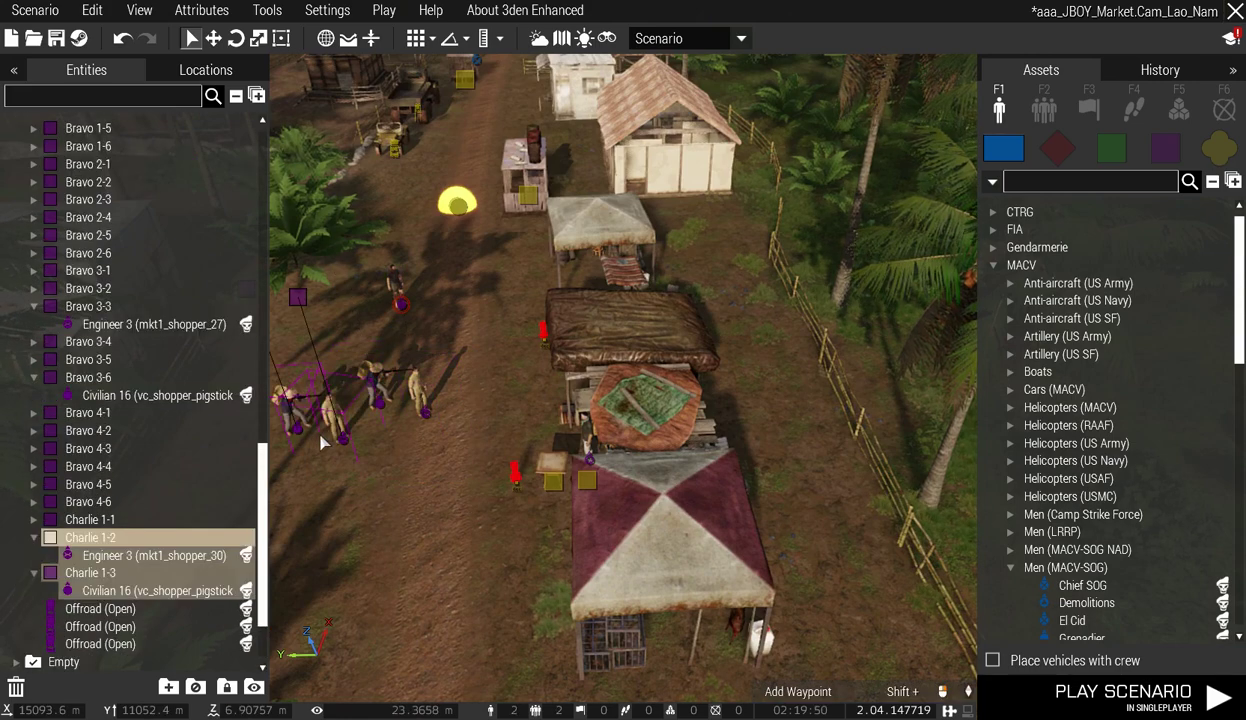
pyautogui.click(294, 512)
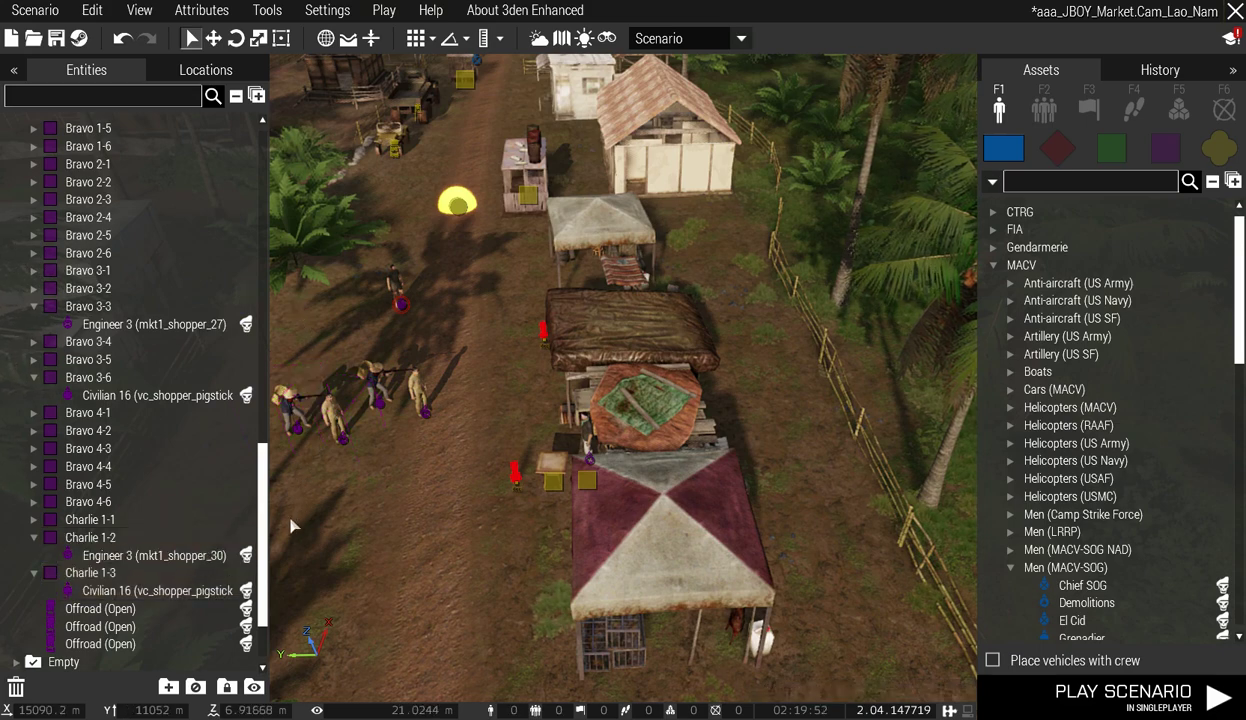
# Paste another copy of the Engineer 3 and Civilian 16 shoppers on the roadside beside the existing ones.
pyautogui.hotkey('ctrl', 'v')
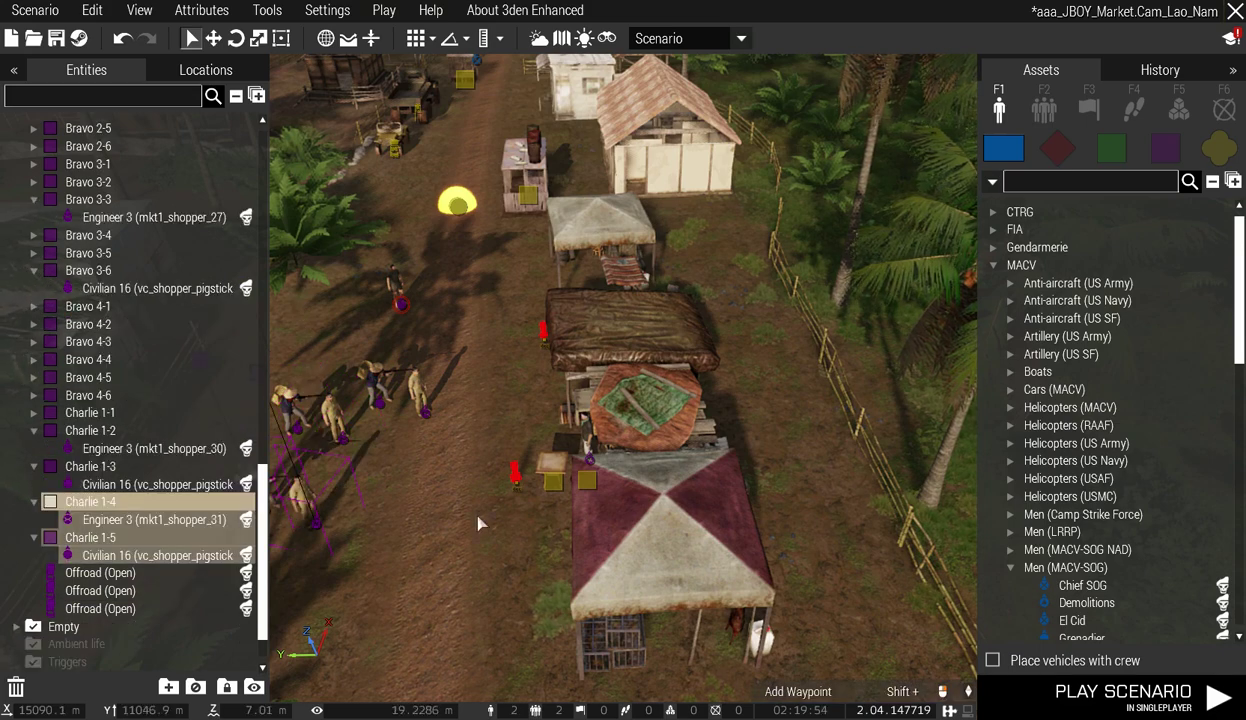
pyautogui.press('a')
pyautogui.press('w')
pyautogui.press('d')
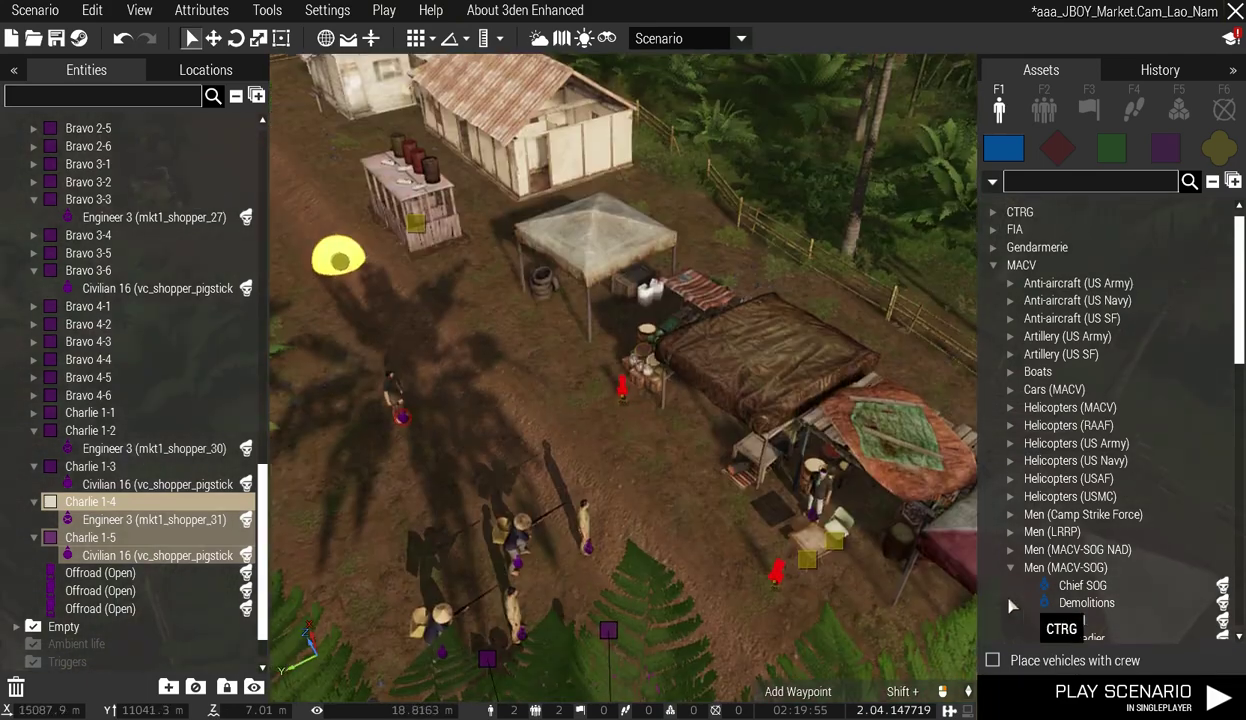
pyautogui.rightClick(812, 520)
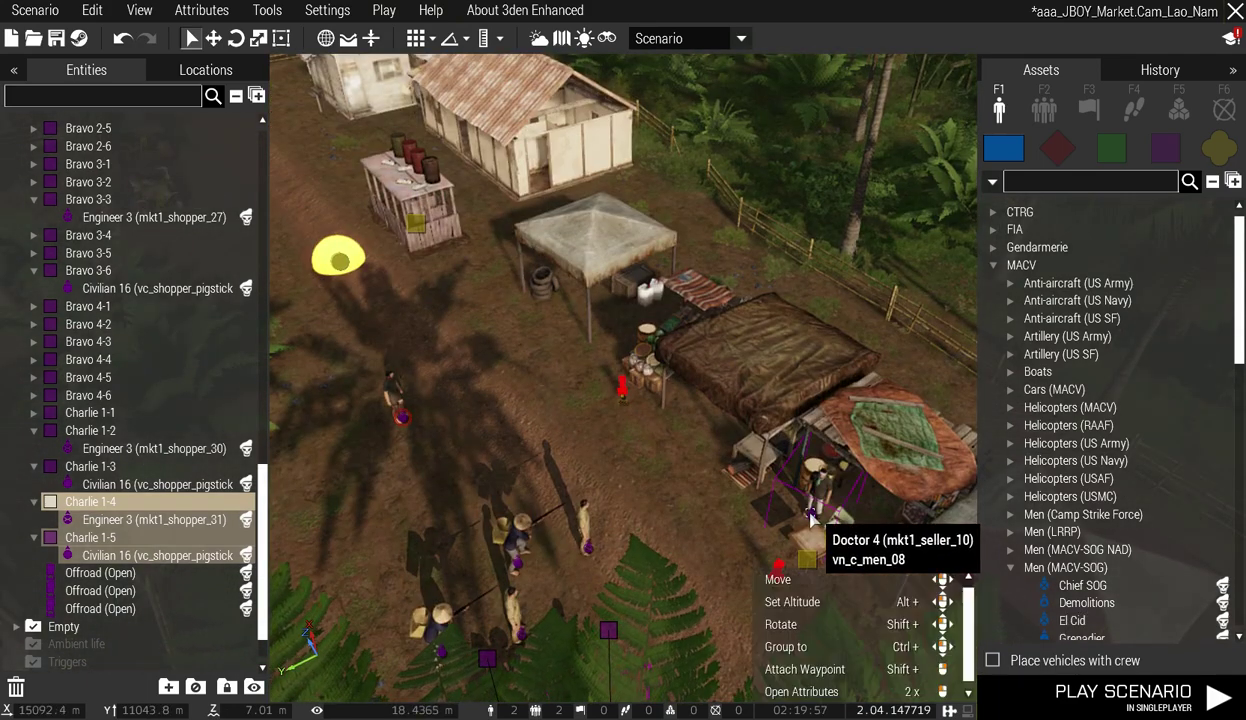
pyautogui.click(585, 585)
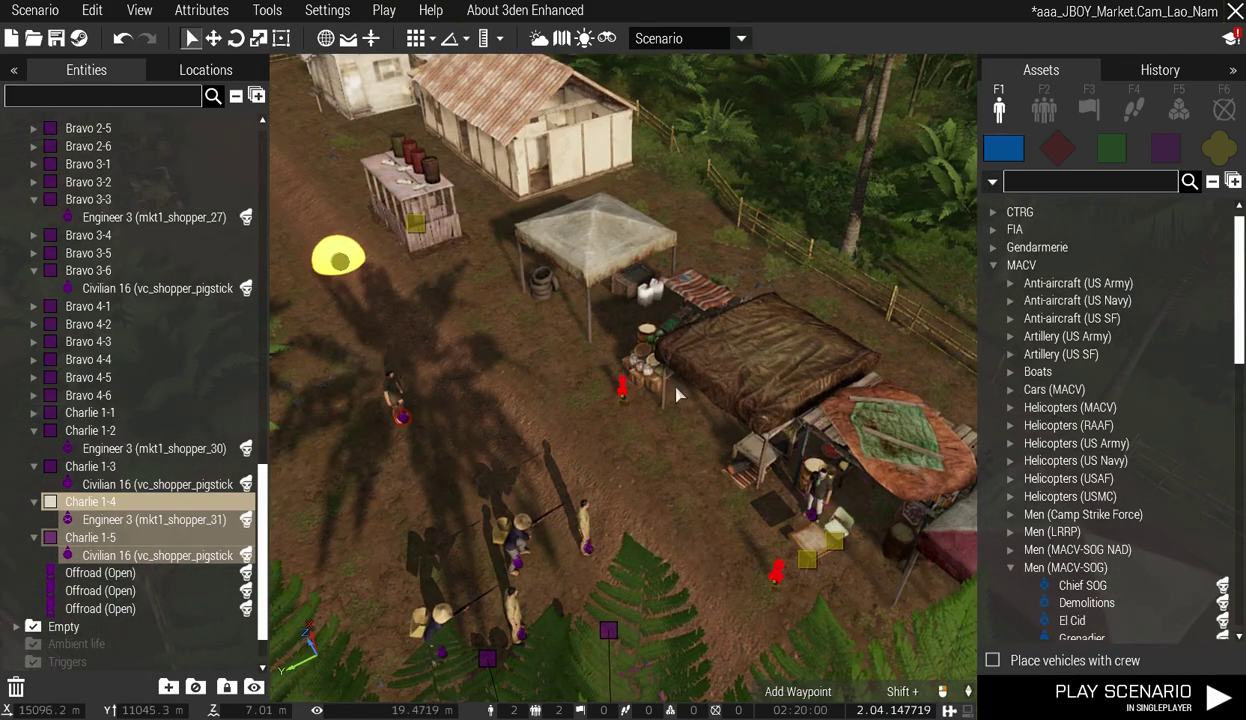
pyautogui.hotkey('ctrl', 'v')
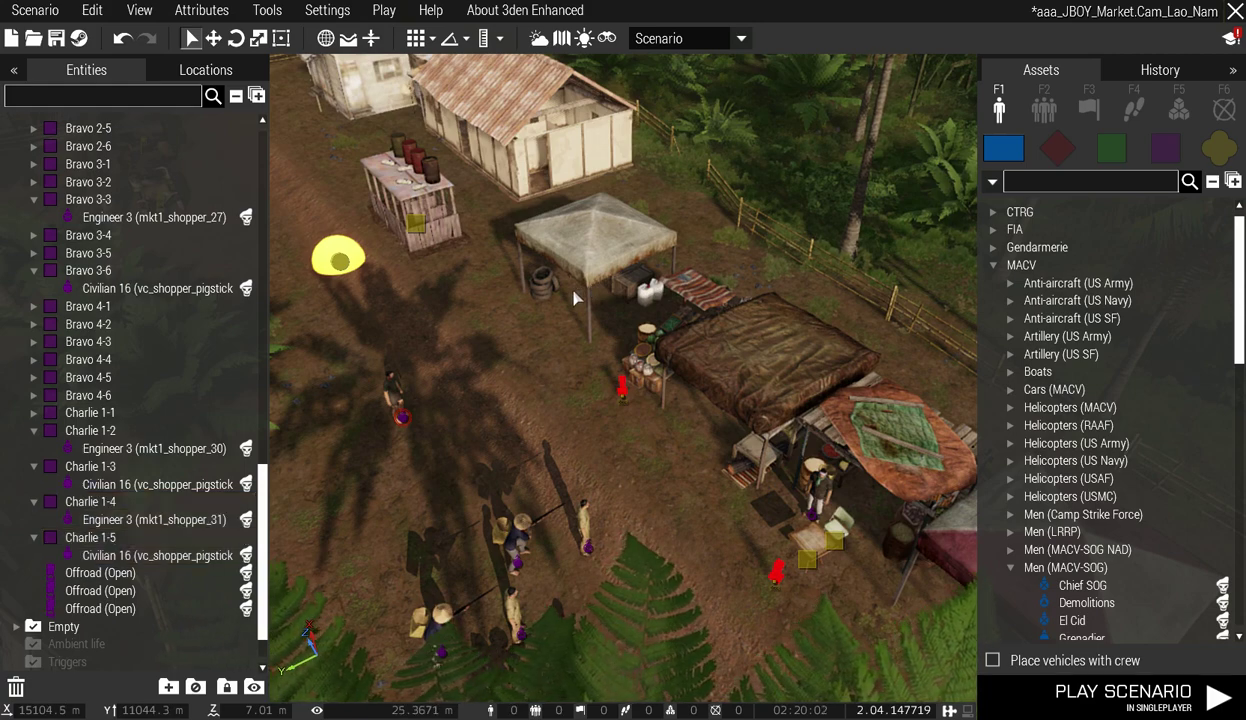
pyautogui.rightClick(539, 287)
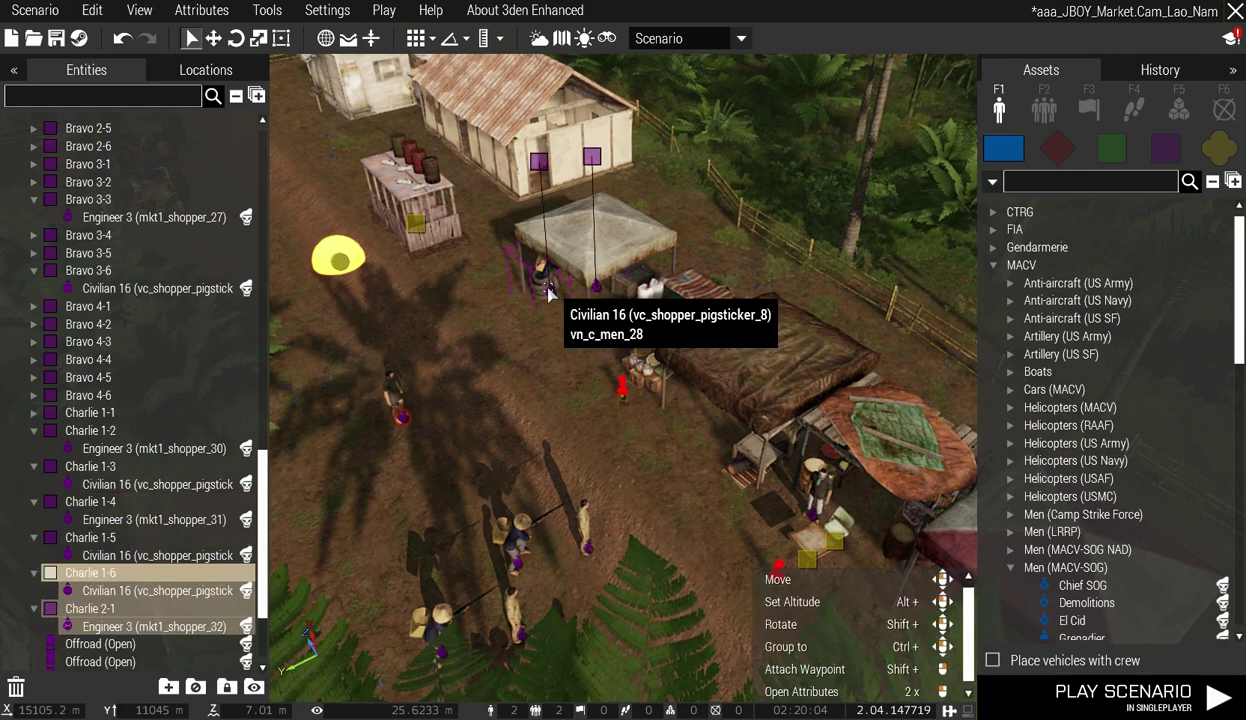
pyautogui.moveTo(539, 287); pyautogui.dragTo(473, 384)
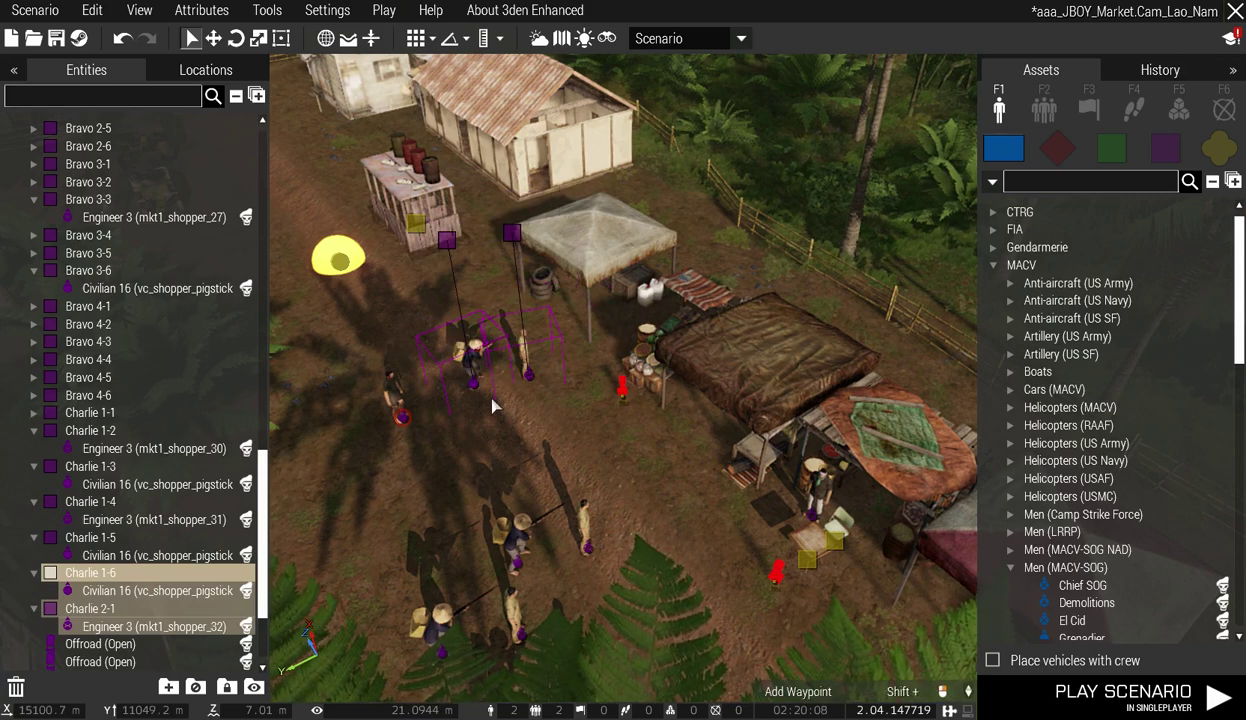
pyautogui.rightClick(538, 374)
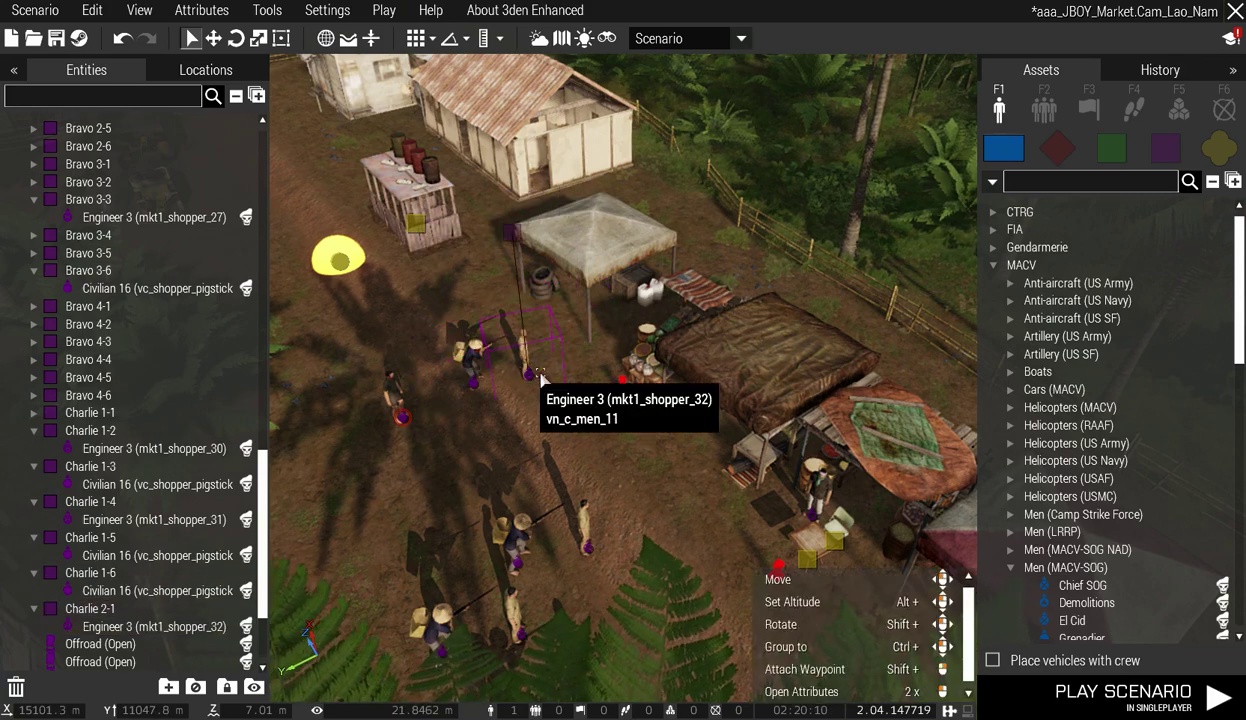
pyautogui.press('Delete')
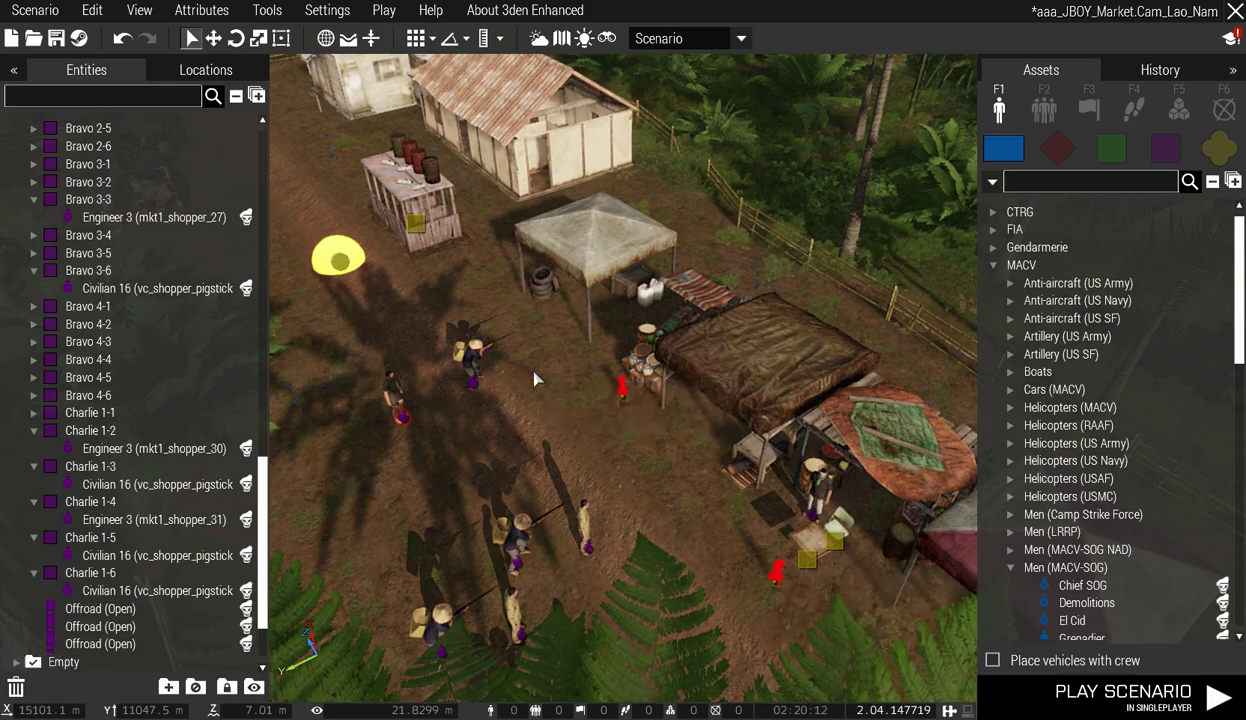
pyautogui.click(476, 383)
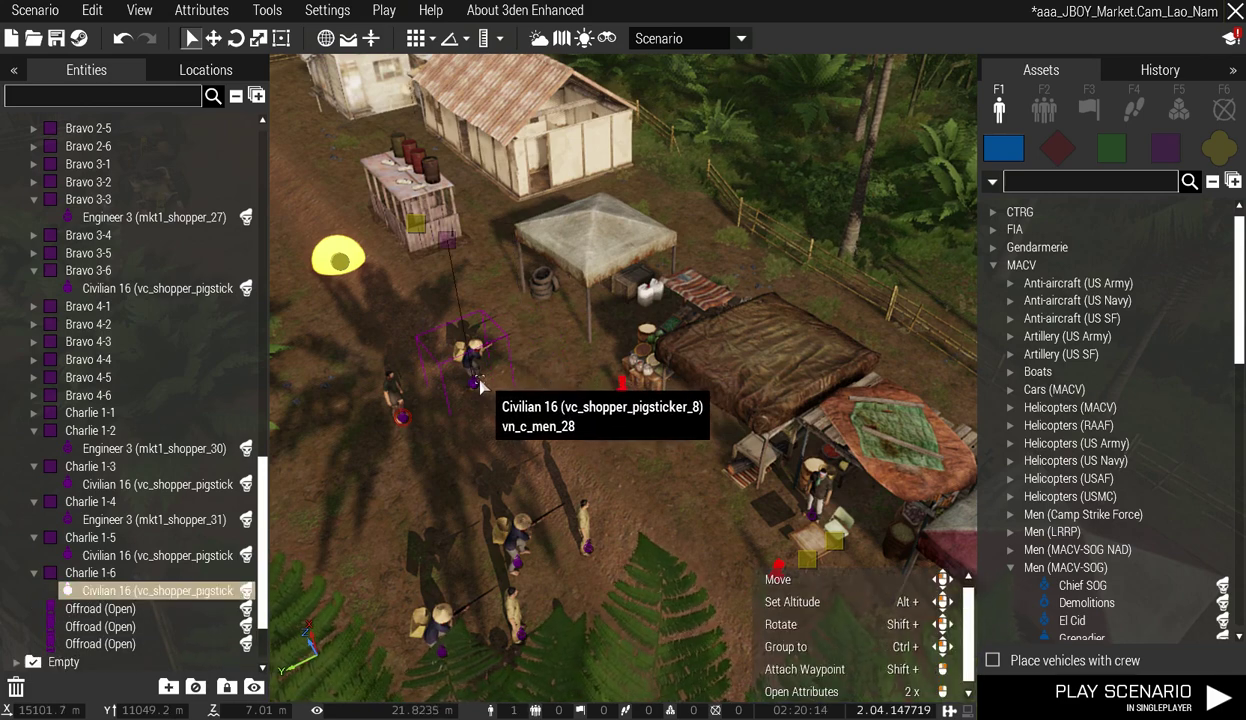
pyautogui.press('Delete')
# Duplicate the Doctor 4 seller and place the copy under the edge of the white canopy stall.
pyautogui.rightClick(818, 518)
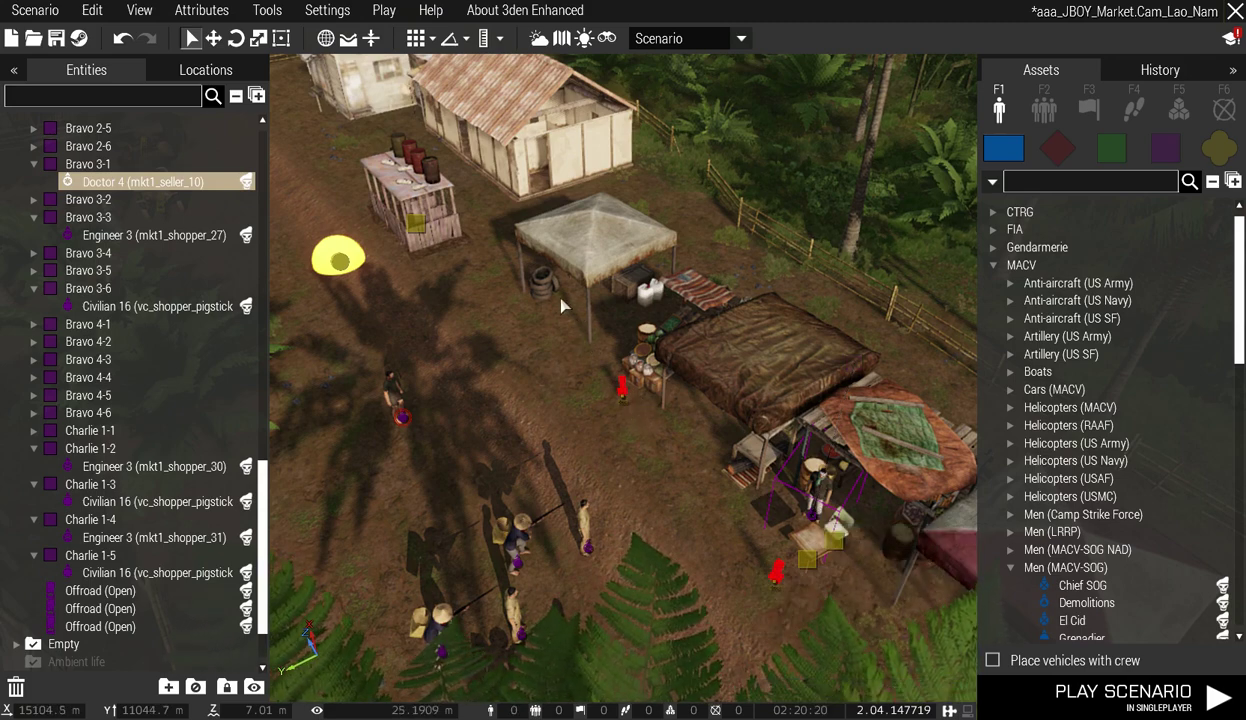
pyautogui.hotkey('ctrl', 'v')
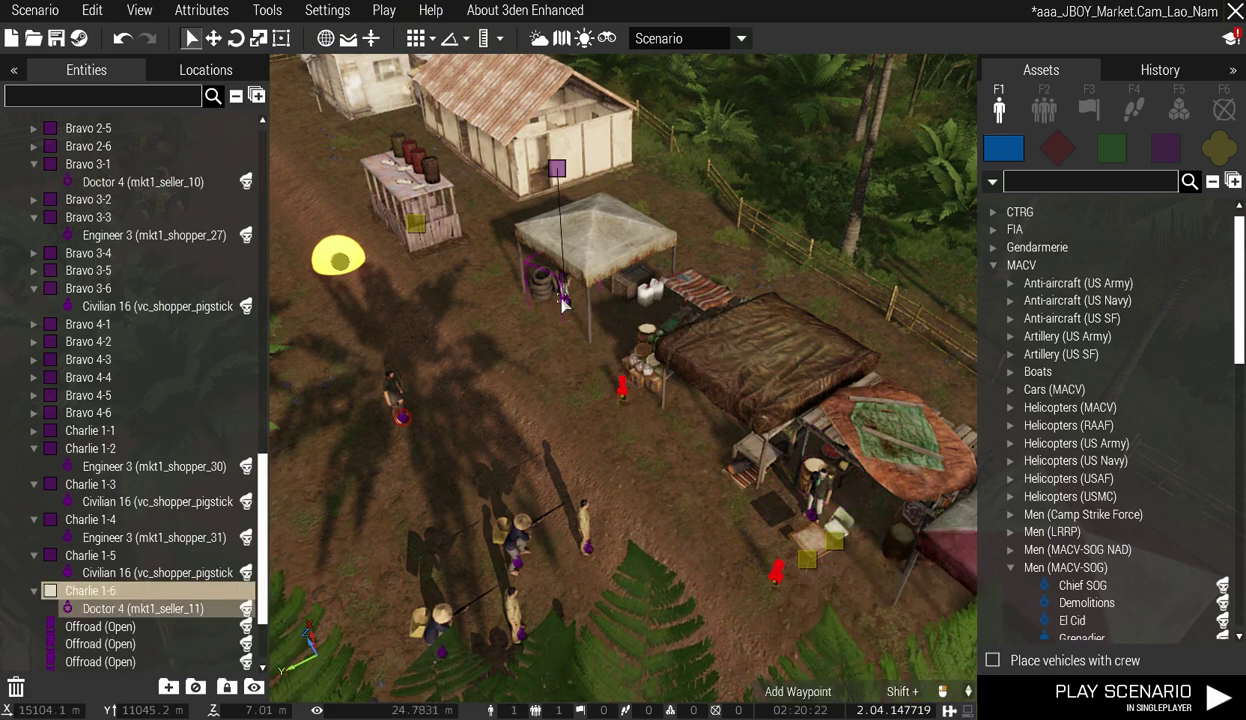
pyautogui.moveTo(564, 302)
pyautogui.mouseDown()
pyautogui.moveTo(565, 318)
pyautogui.moveTo(572, 305)
pyautogui.mouseUp()
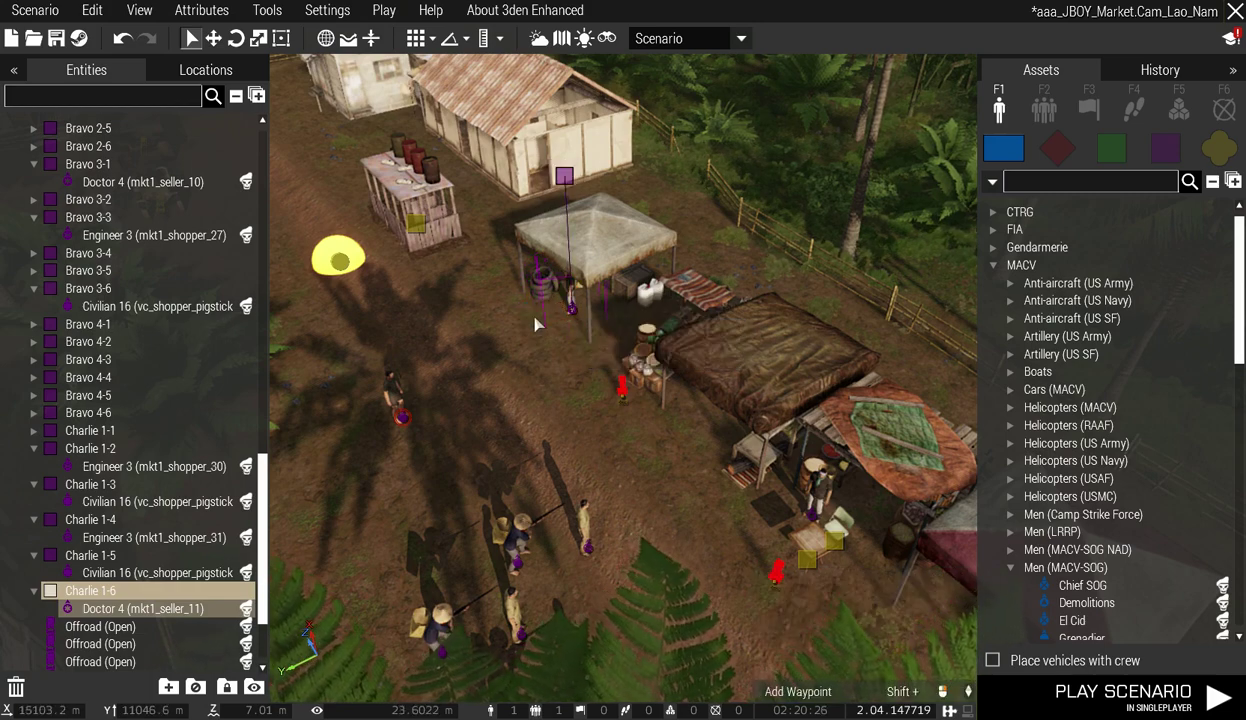
pyautogui.click(534, 345)
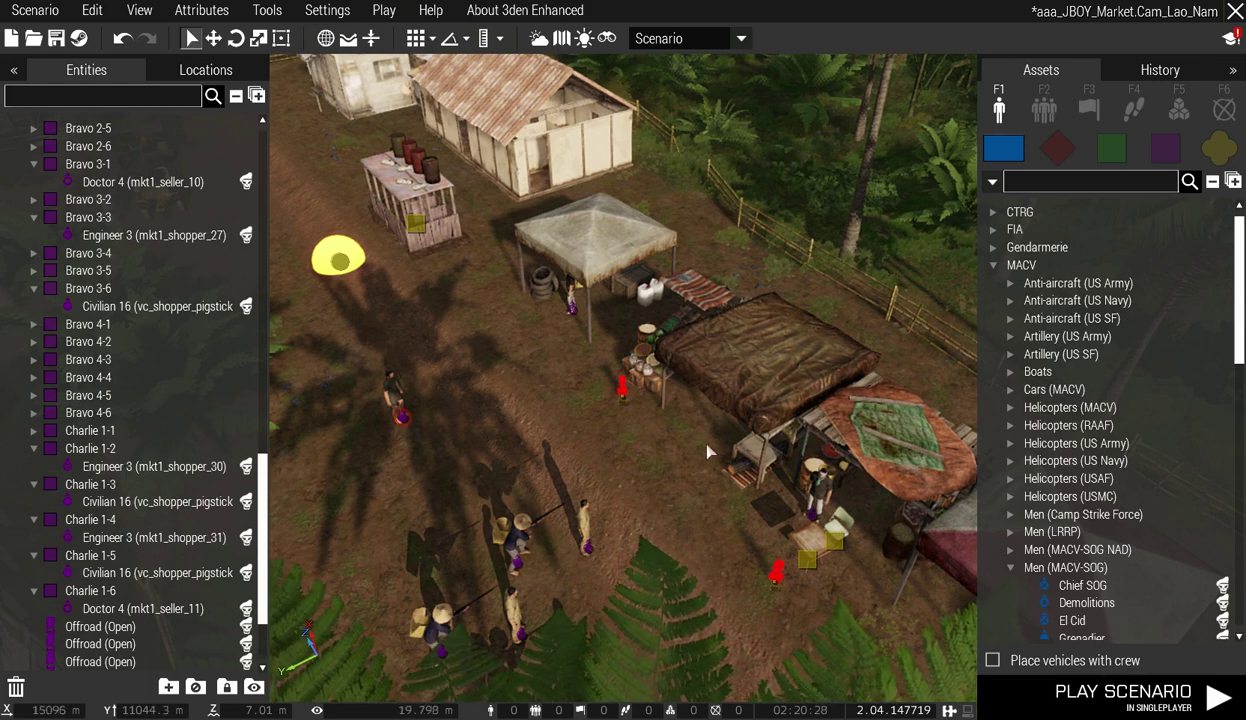
# Duplicate the red arrow mkt1_dest_shop_27 and place the copy in front of the new seller at the white canopy stall.
pyautogui.click(626, 394)
pyautogui.hotkey('ctrl', 'c')
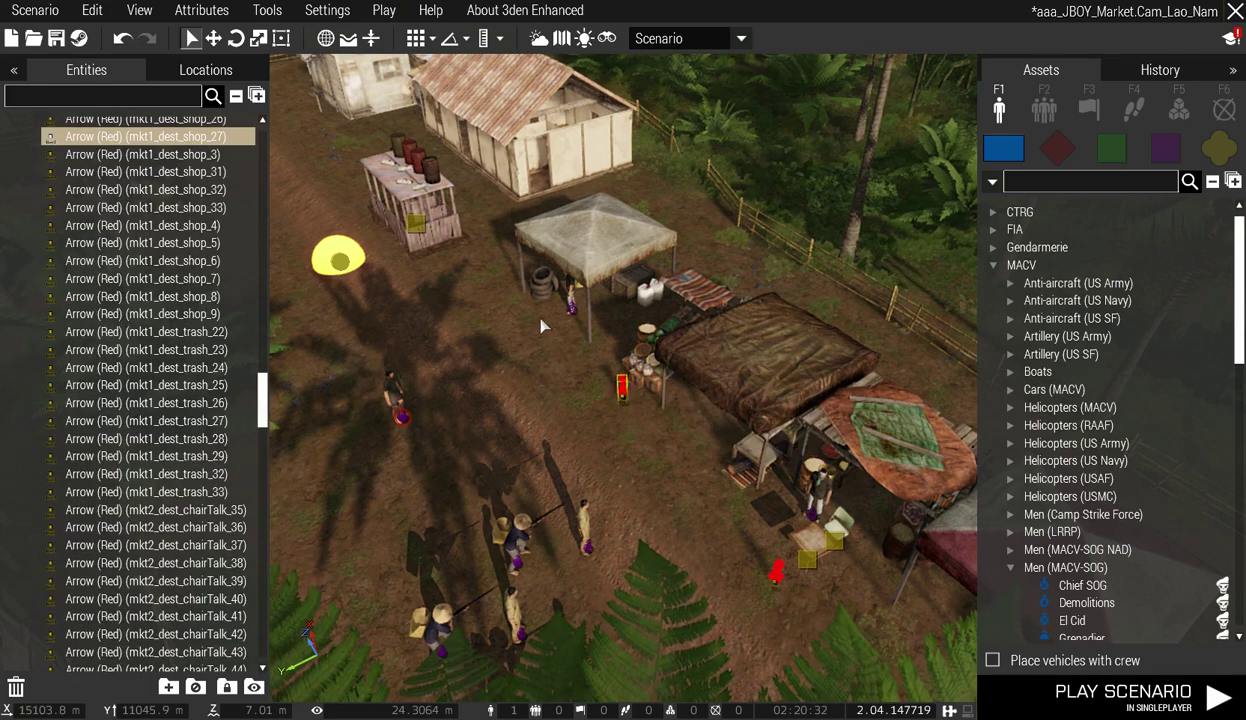
pyautogui.hotkey('ctrl', 'v')
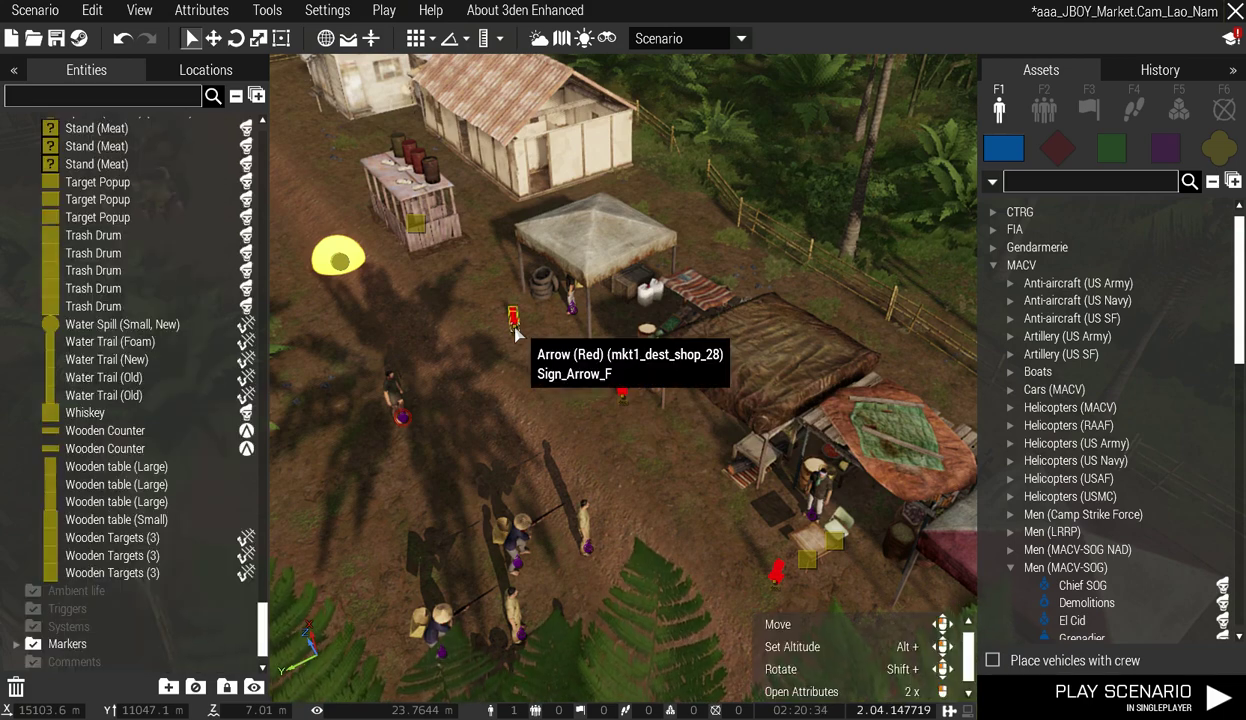
pyautogui.moveTo(516, 335); pyautogui.dragTo(545, 322)
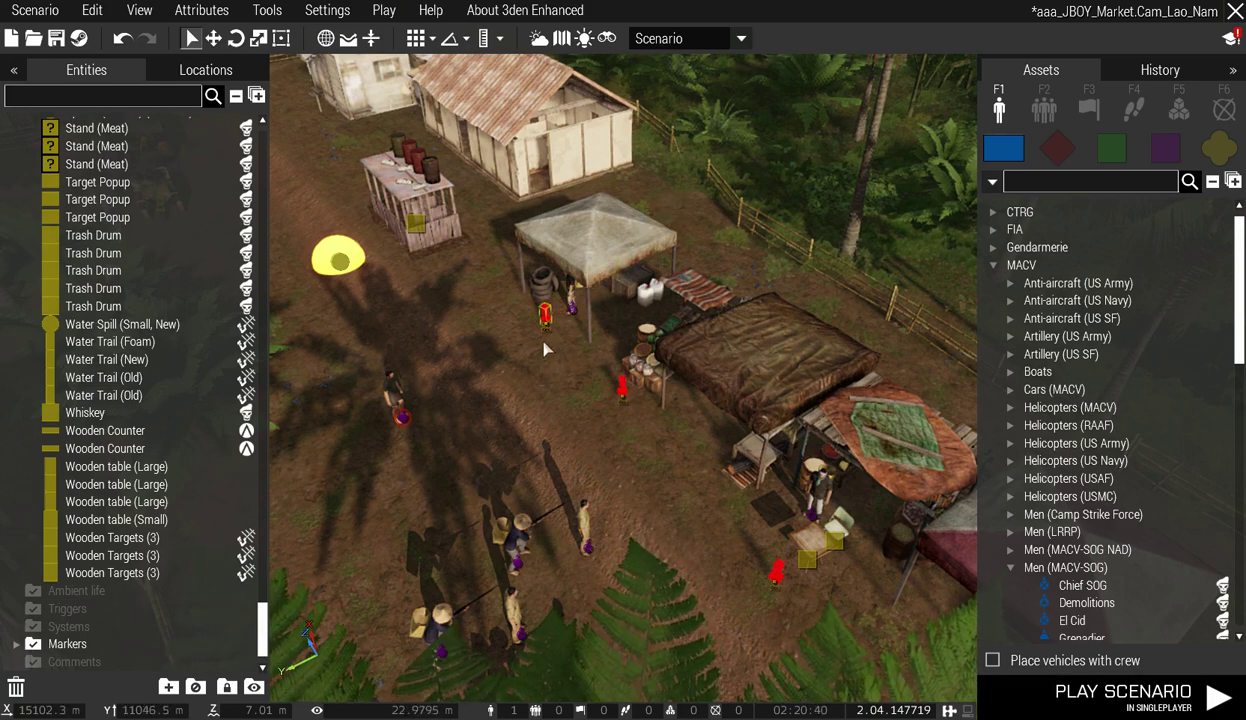
# Copy the three red arrows mkt1_dest_shop_31 to mkt1_dest_shop_33 from the road outside the village and paste them across the road from the market stalls.
pyautogui.scroll(-4, 600, 460)
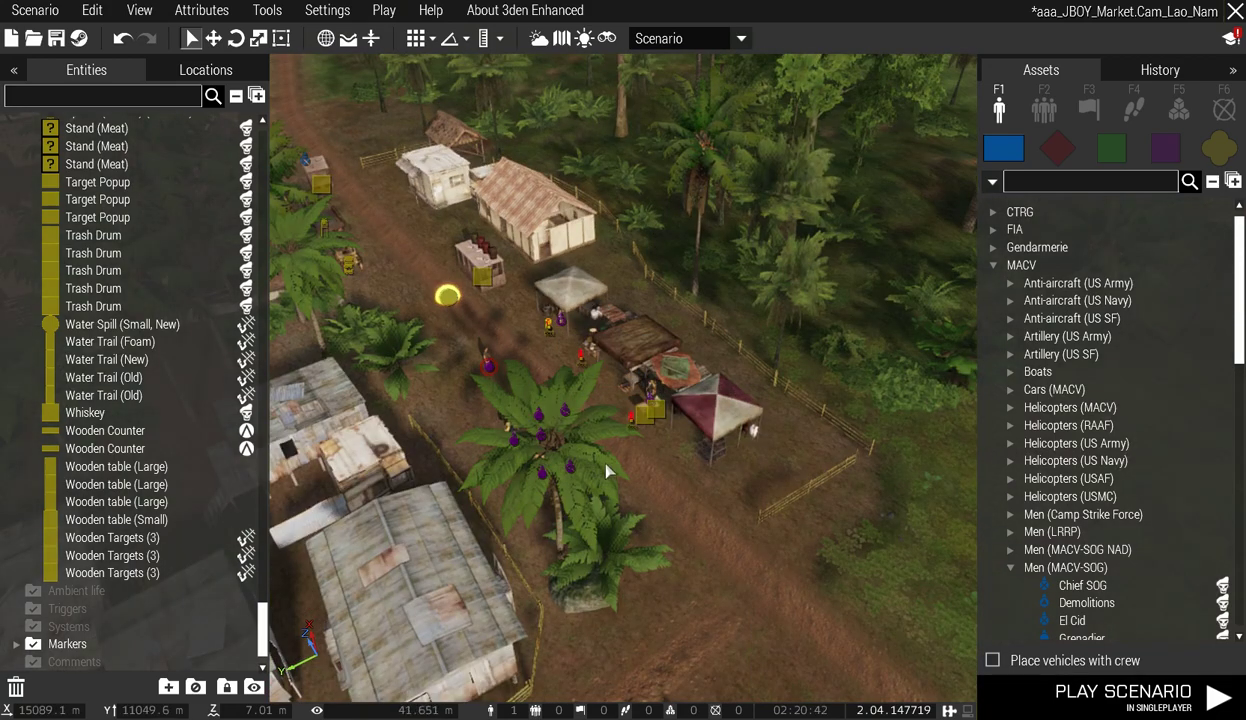
pyautogui.moveTo(606, 471); pyautogui.dragTo(548, 498, button='right')
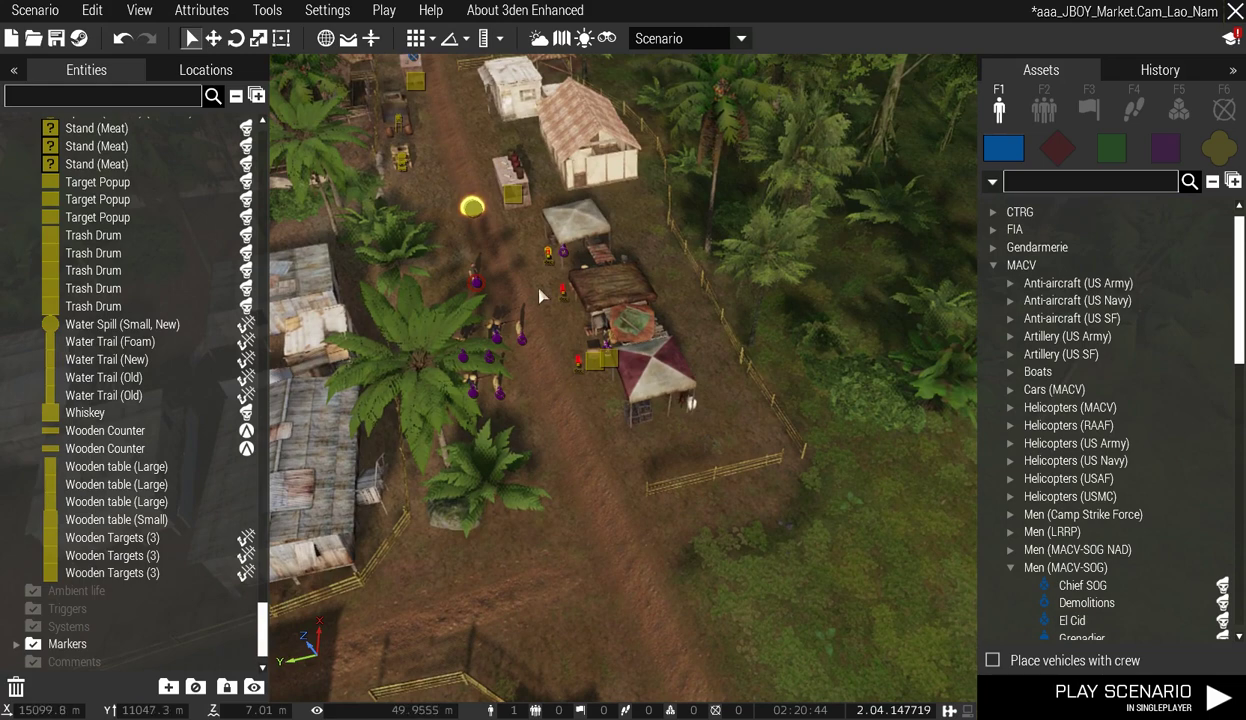
pyautogui.press('d')
pyautogui.press('a')
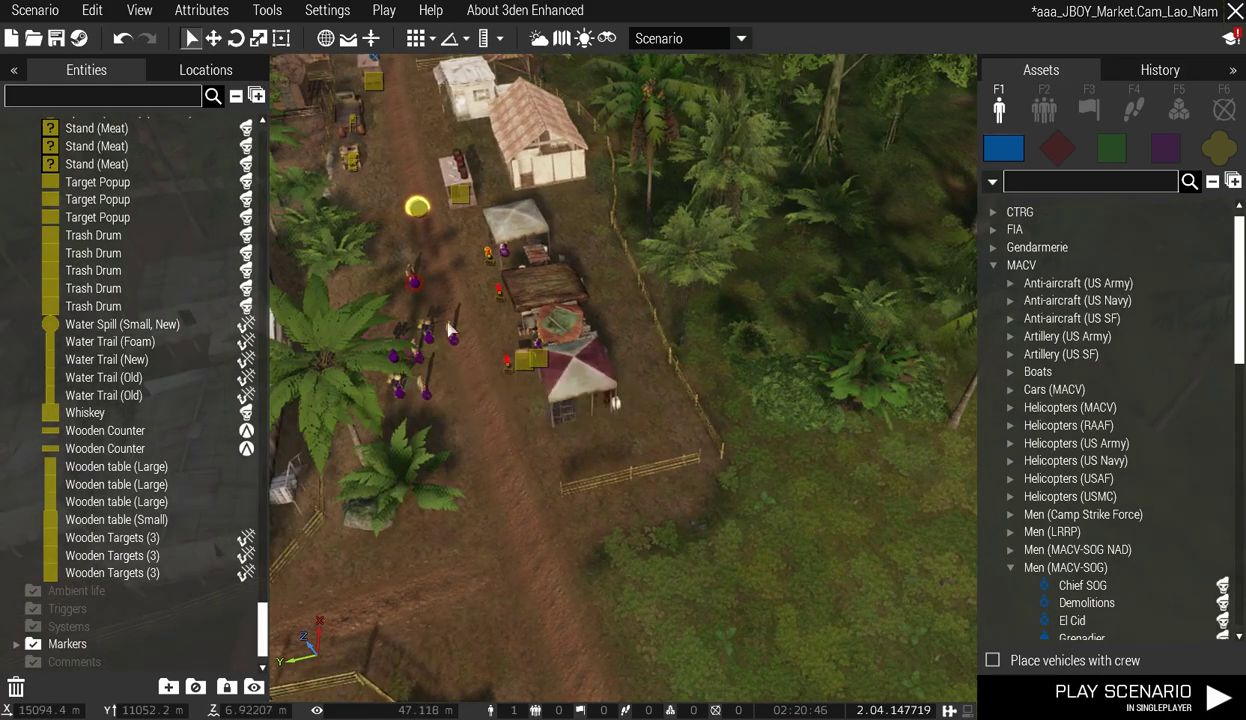
pyautogui.press('s')
pyautogui.press('d')
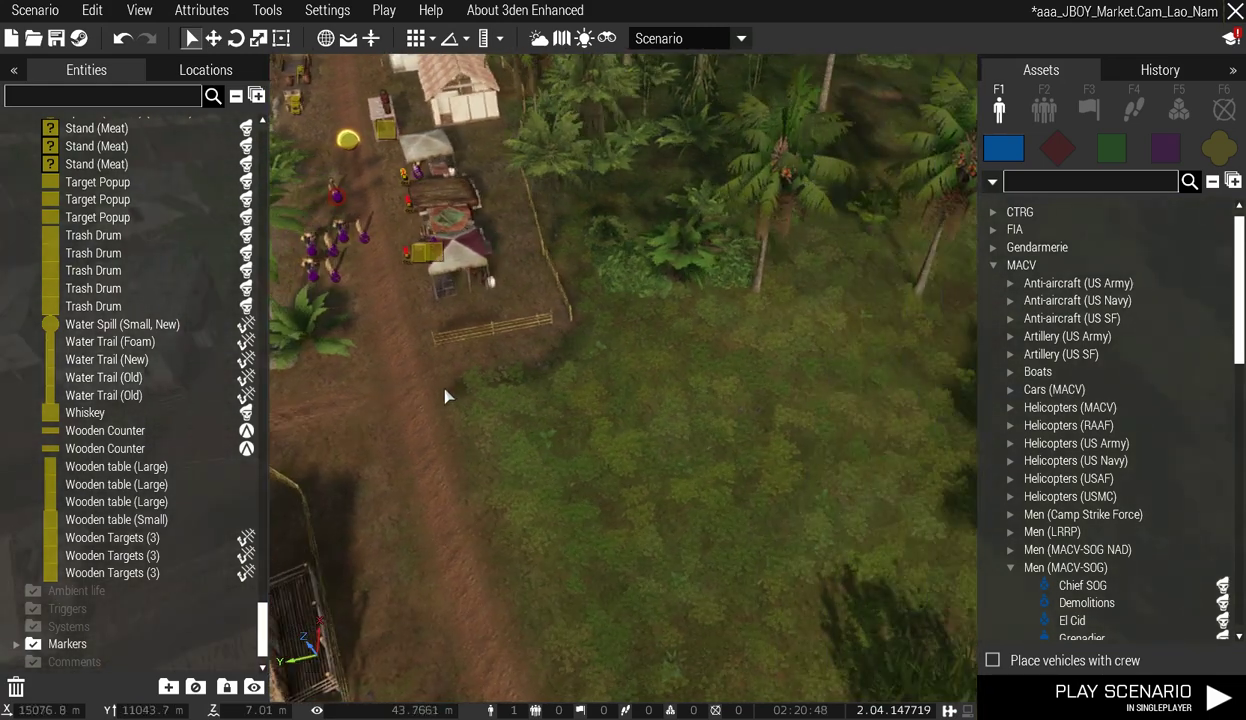
pyautogui.scroll(-5, 445, 397)
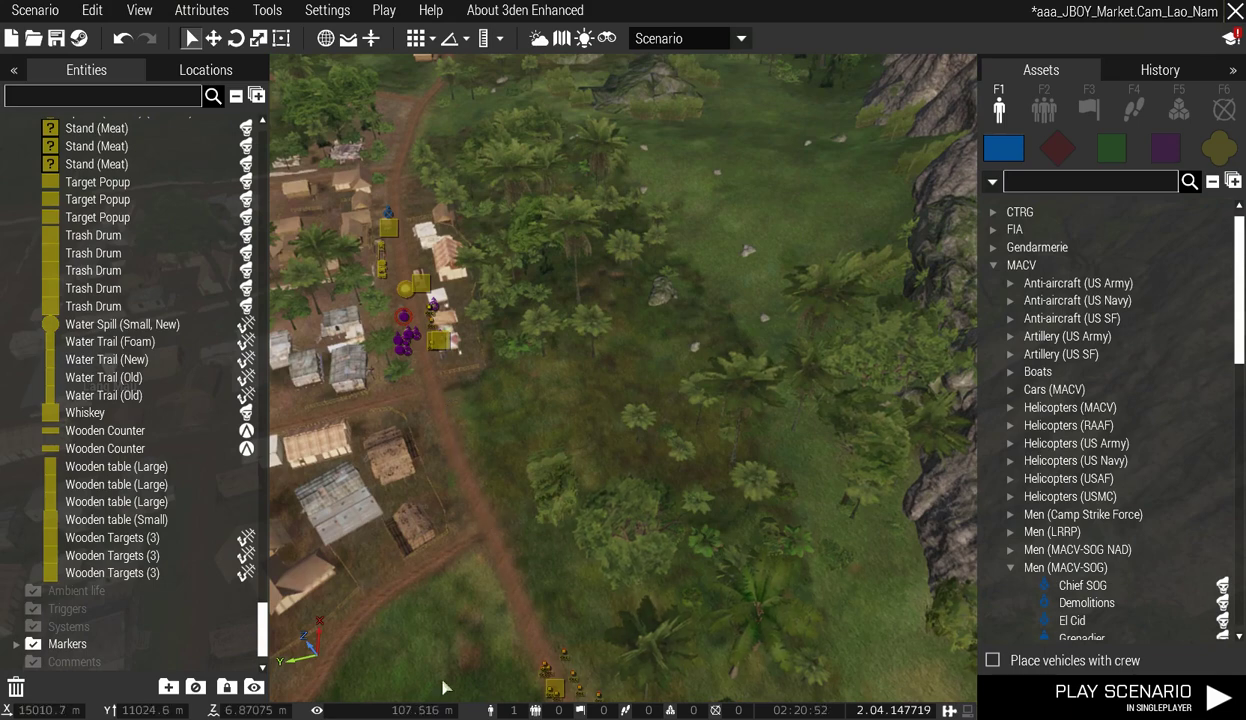
pyautogui.scroll(6, 548, 683)
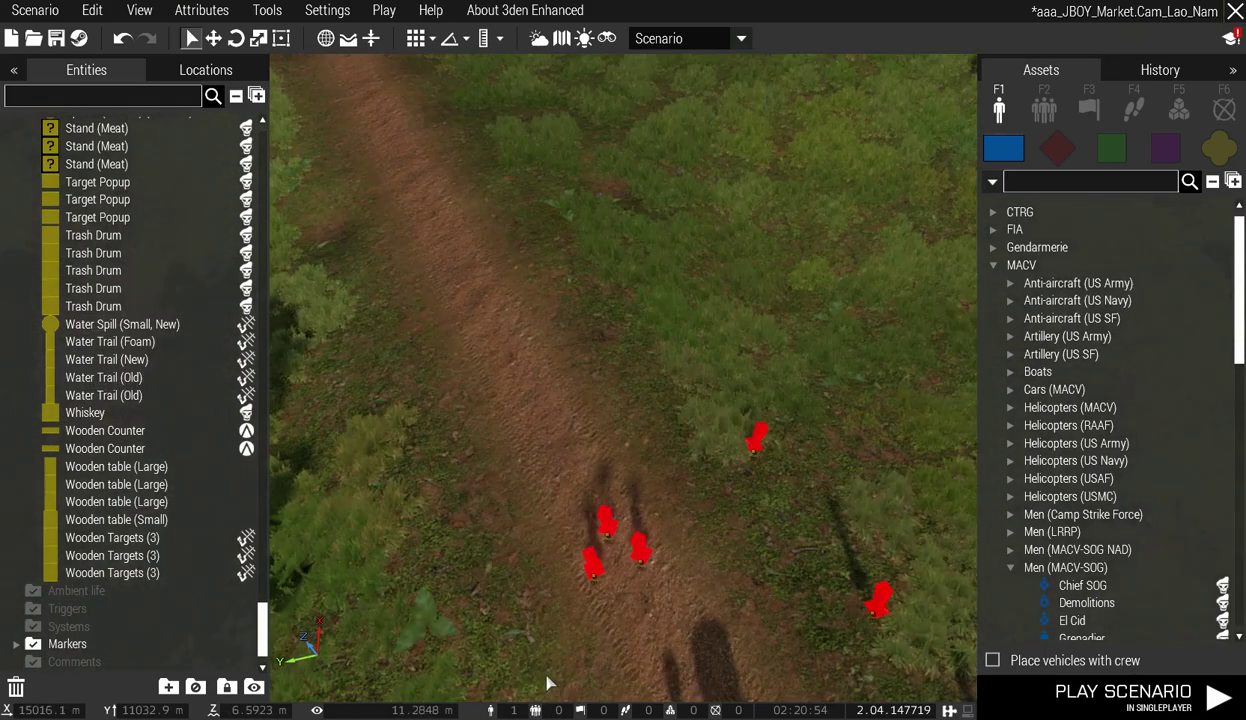
pyautogui.moveTo(531, 453); pyautogui.dragTo(646, 593)
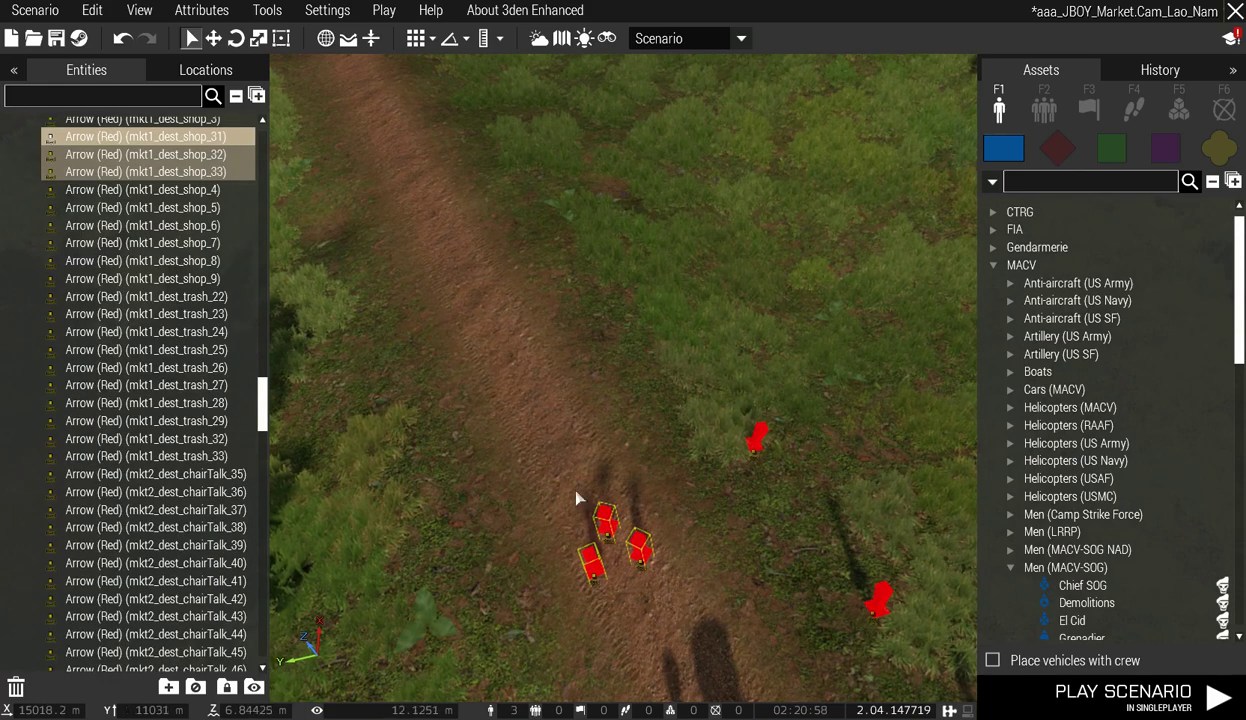
pyautogui.scroll(-4, 560, 490)
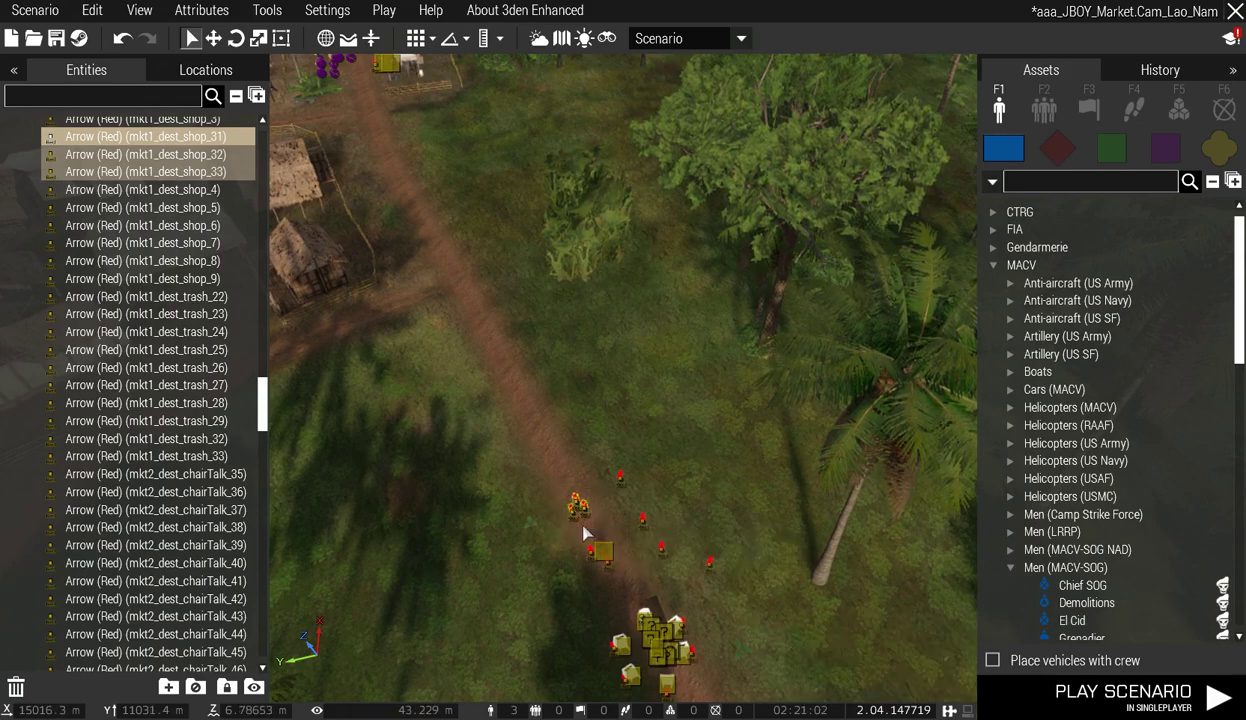
pyautogui.press('w')
pyautogui.moveTo(462, 354); pyautogui.dragTo(418, 361, button='right')
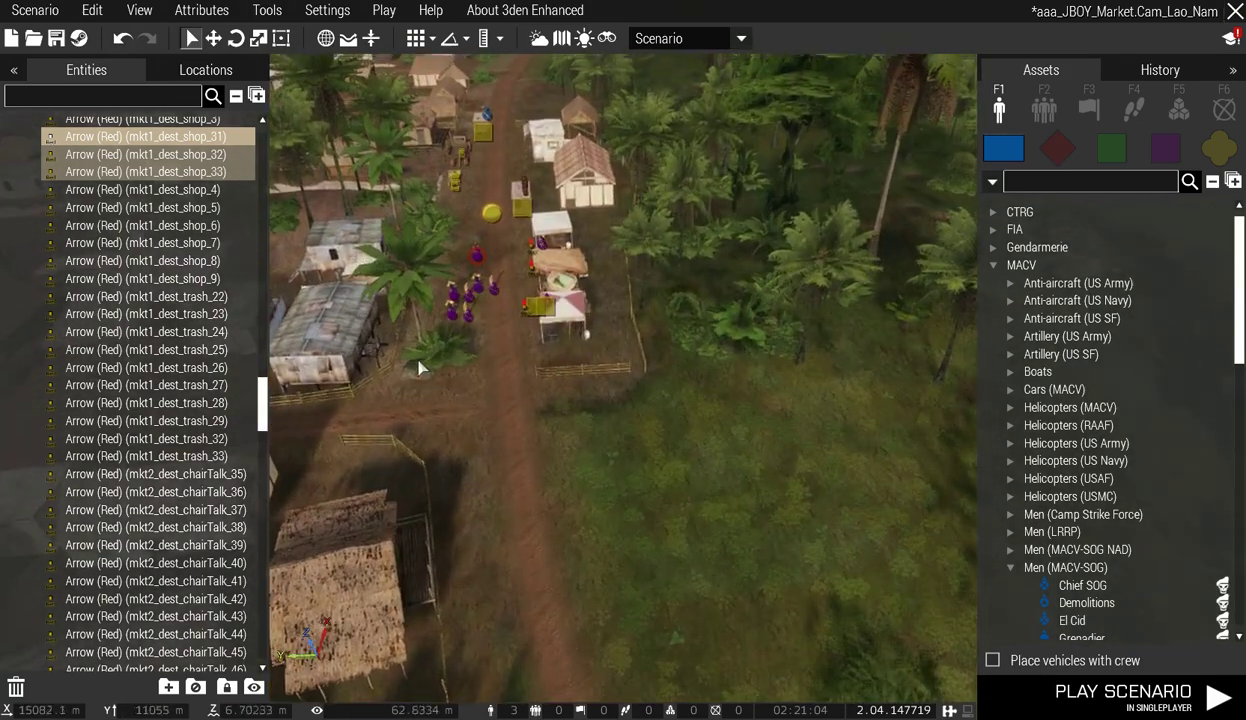
pyautogui.press('w')
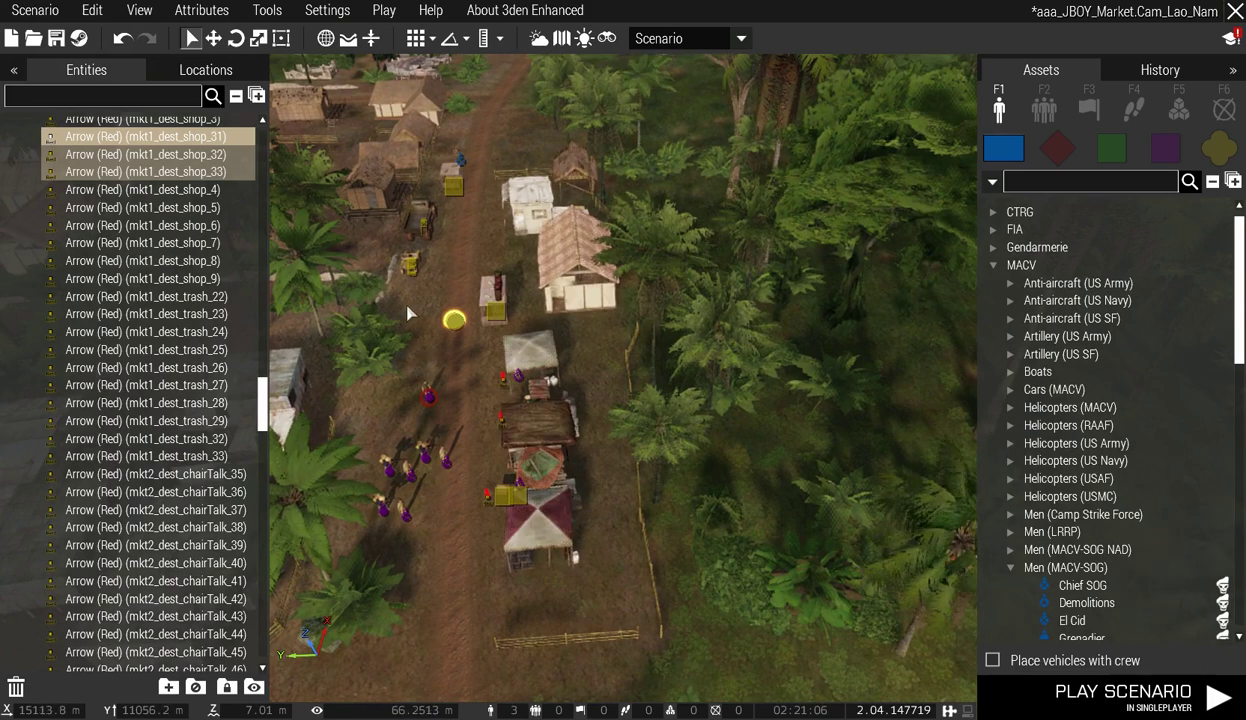
pyautogui.click(408, 305)
pyautogui.hotkey('ctrl', 'v')
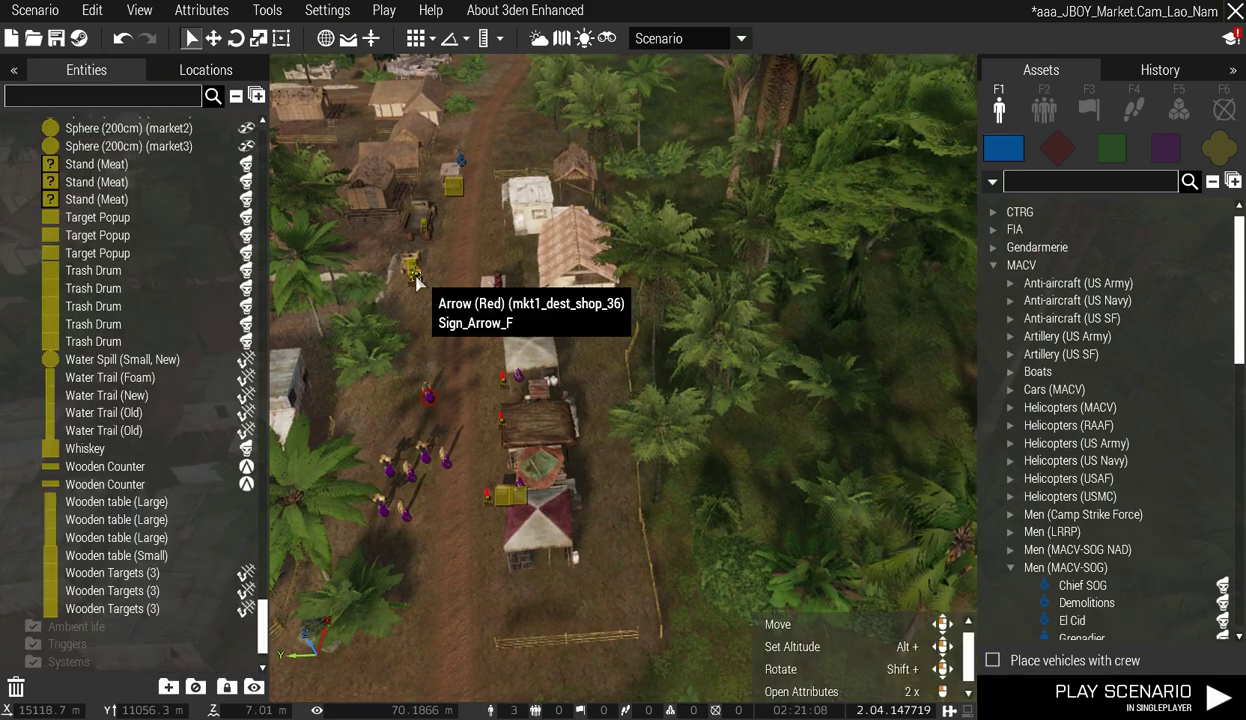
# Move the three pasted arrows together to the open roadside ground beside the yellow sphere.
pyautogui.scroll(5, 400, 300)
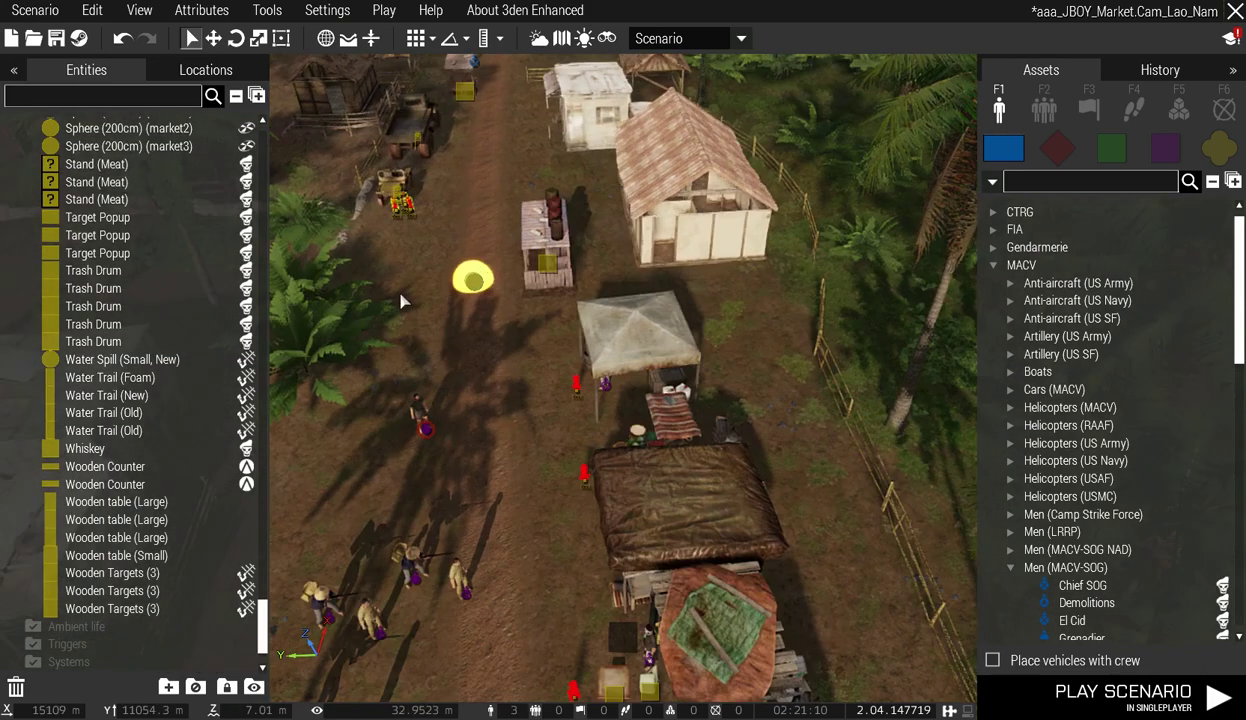
pyautogui.moveTo(403, 205); pyautogui.dragTo(392, 266)
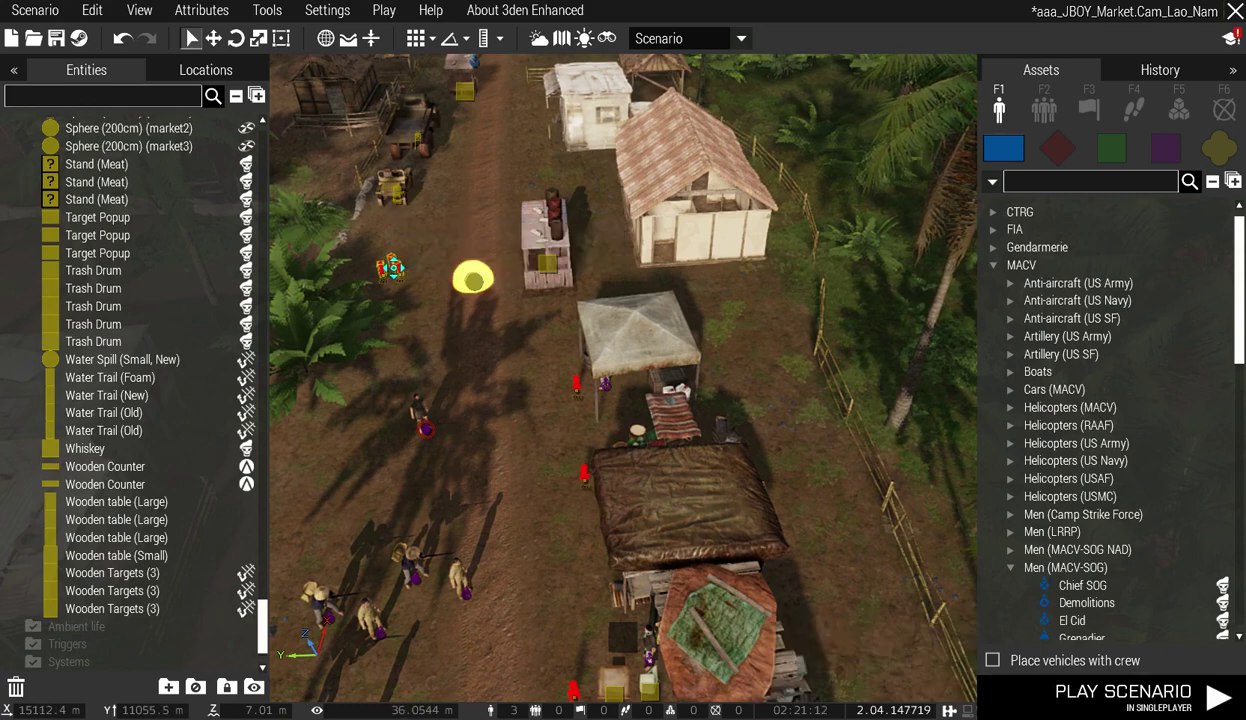
pyautogui.scroll(3, 397, 271)
pyautogui.scroll(-3, 397, 271)
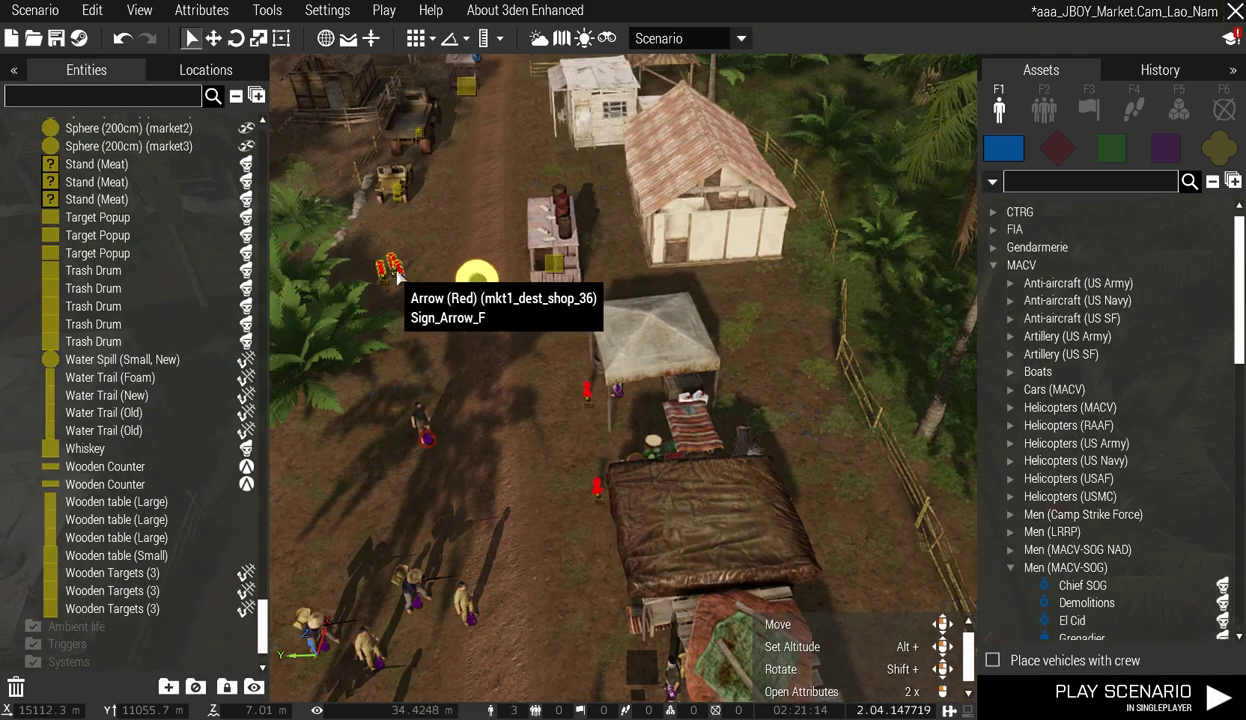
# Copy the table with its white chairs, bottles and red chairTalk arrows from the road outside the village and paste it beside the ferns opposite the stalls.
pyautogui.press('s')
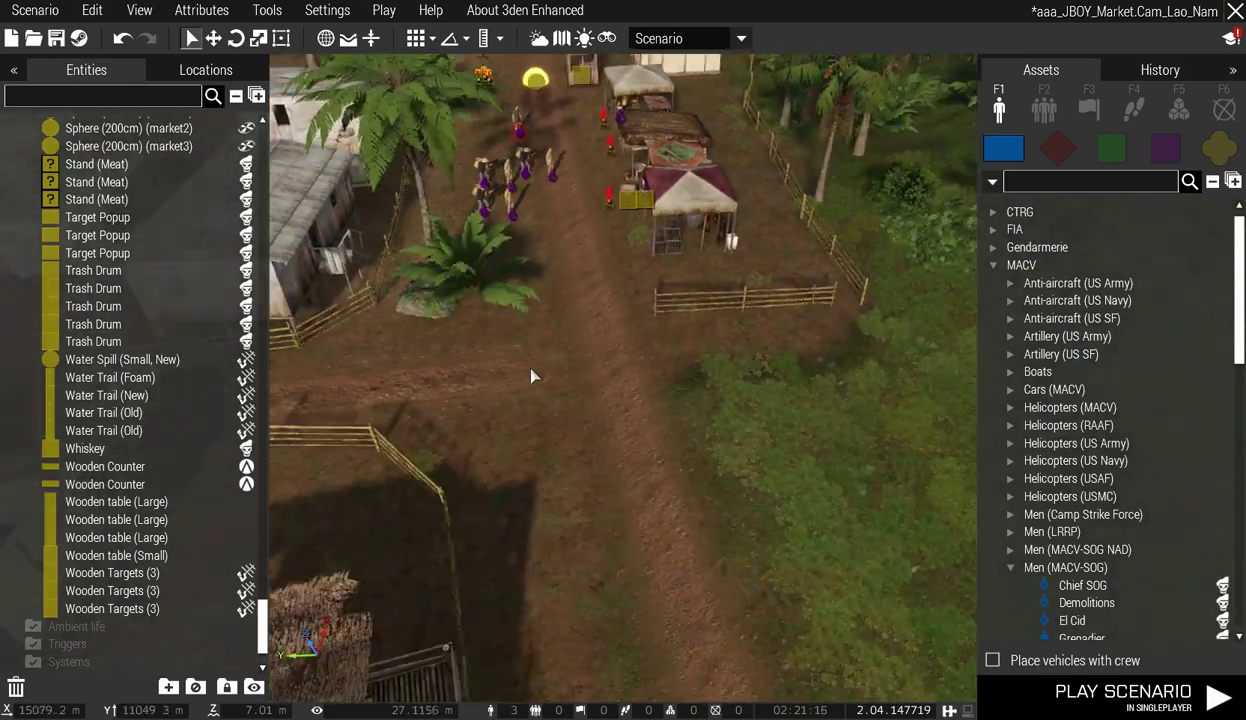
pyautogui.press('s')
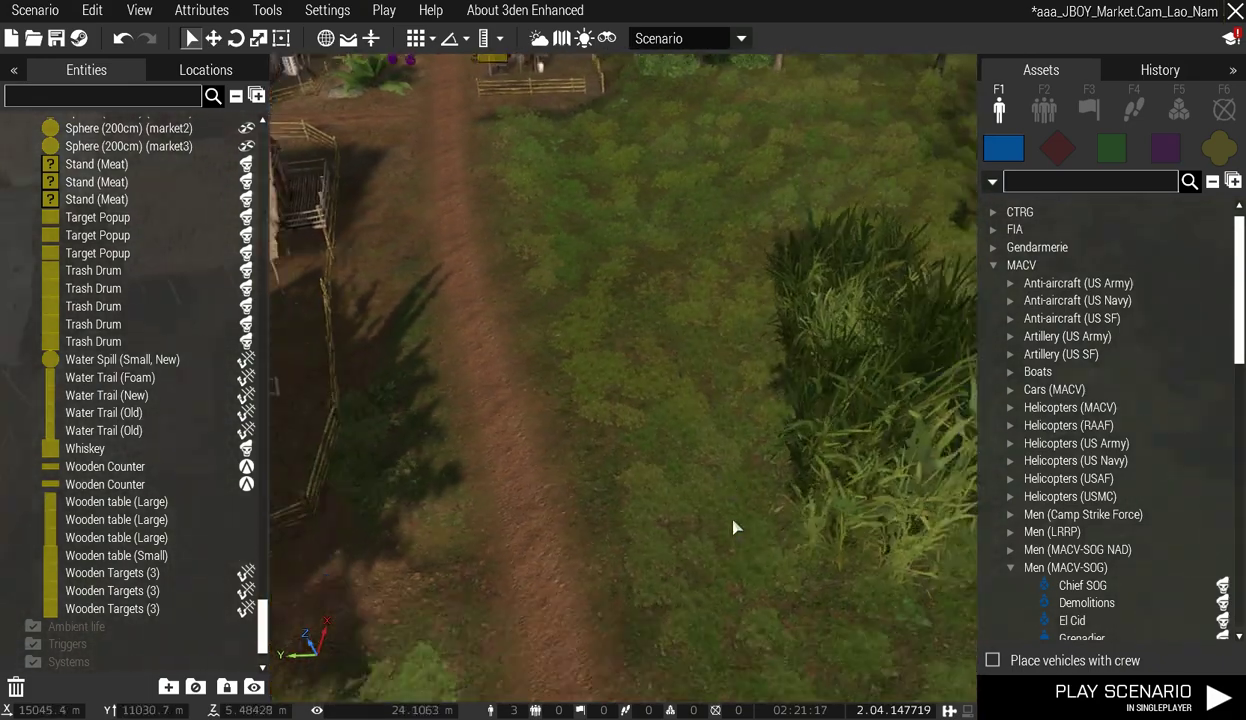
pyautogui.press('s')
pyautogui.scroll(2, 733, 527)
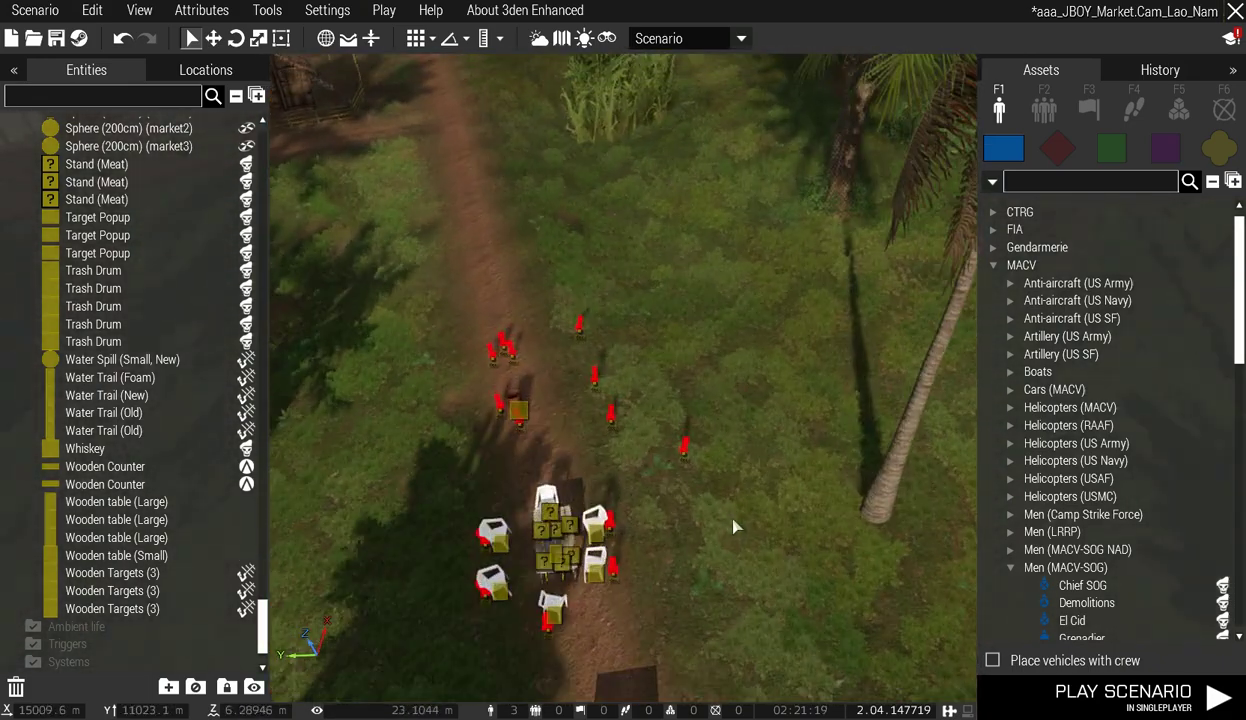
pyautogui.moveTo(419, 462); pyautogui.dragTo(632, 636)
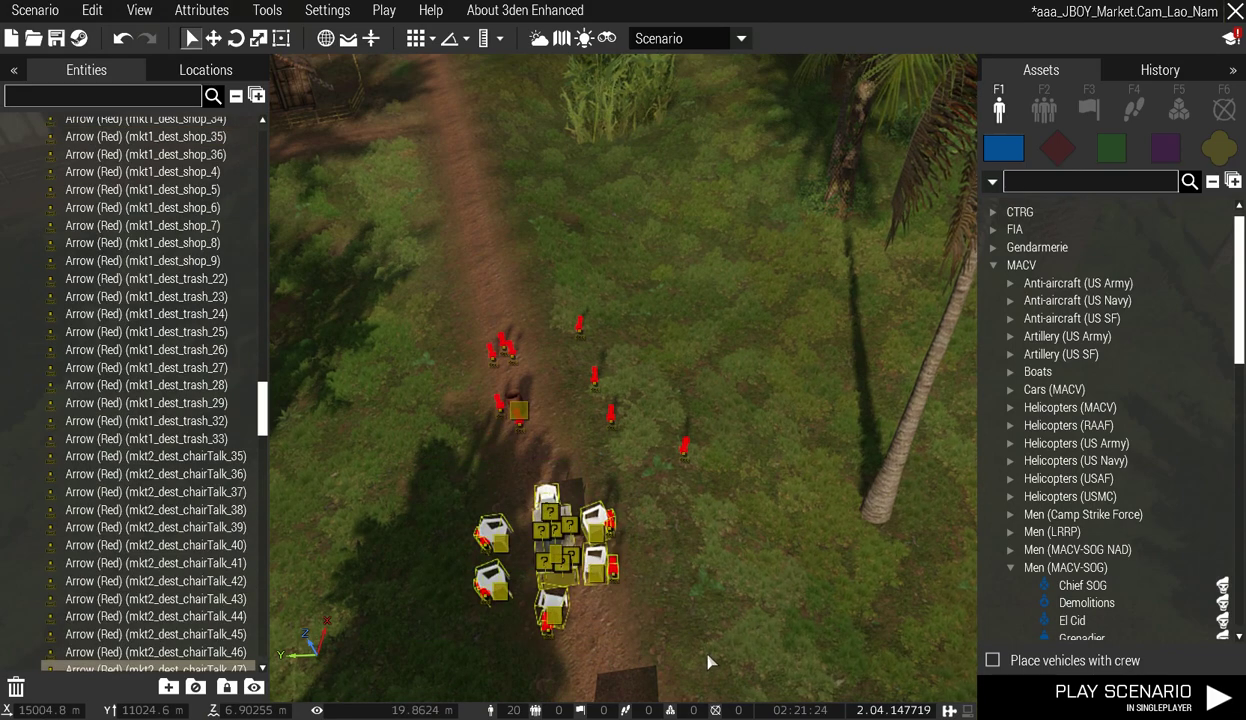
pyautogui.press('w')
pyautogui.moveTo(578, 514); pyautogui.dragTo(521, 518, button='right')
pyautogui.press('w')
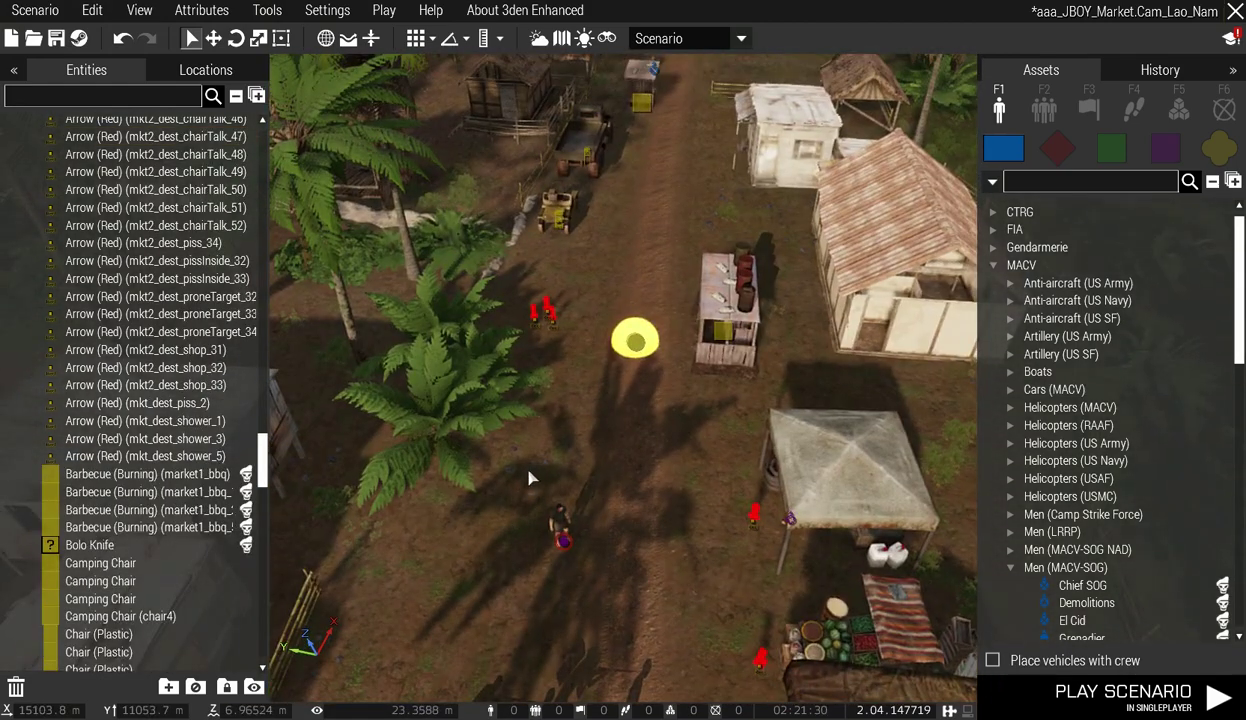
pyautogui.hotkey('ctrl', 'v')
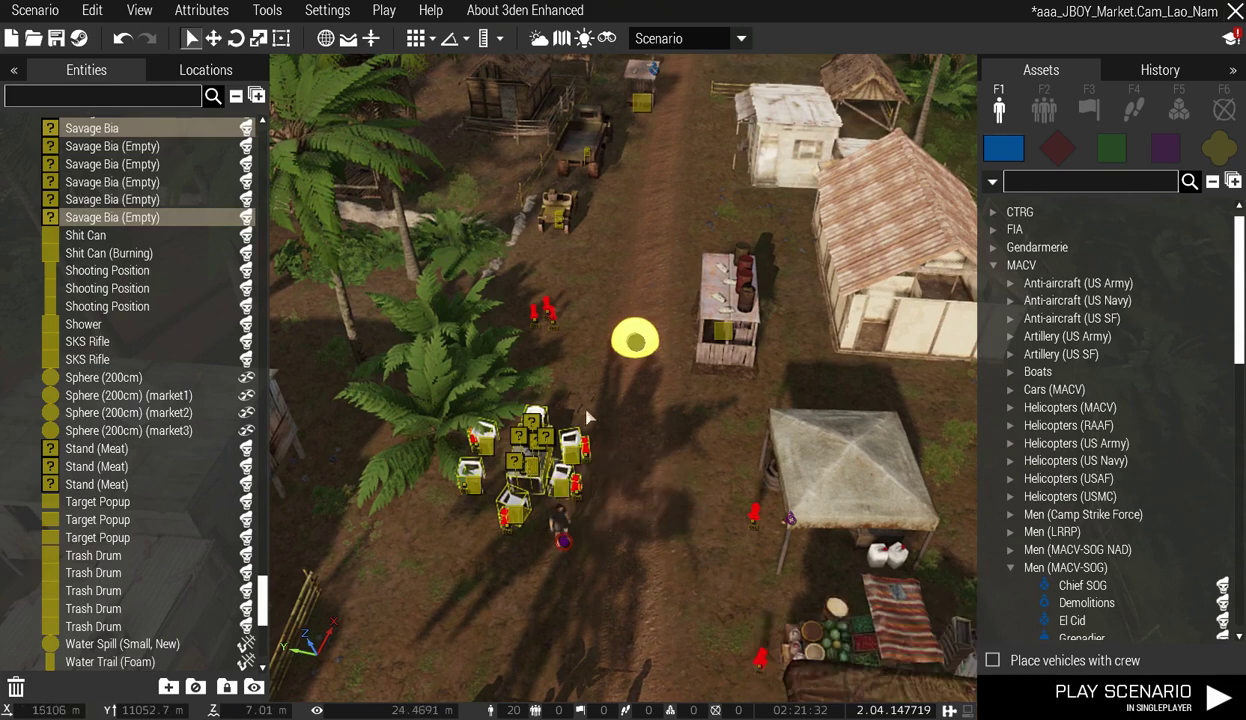
pyautogui.scroll(3, 585, 503)
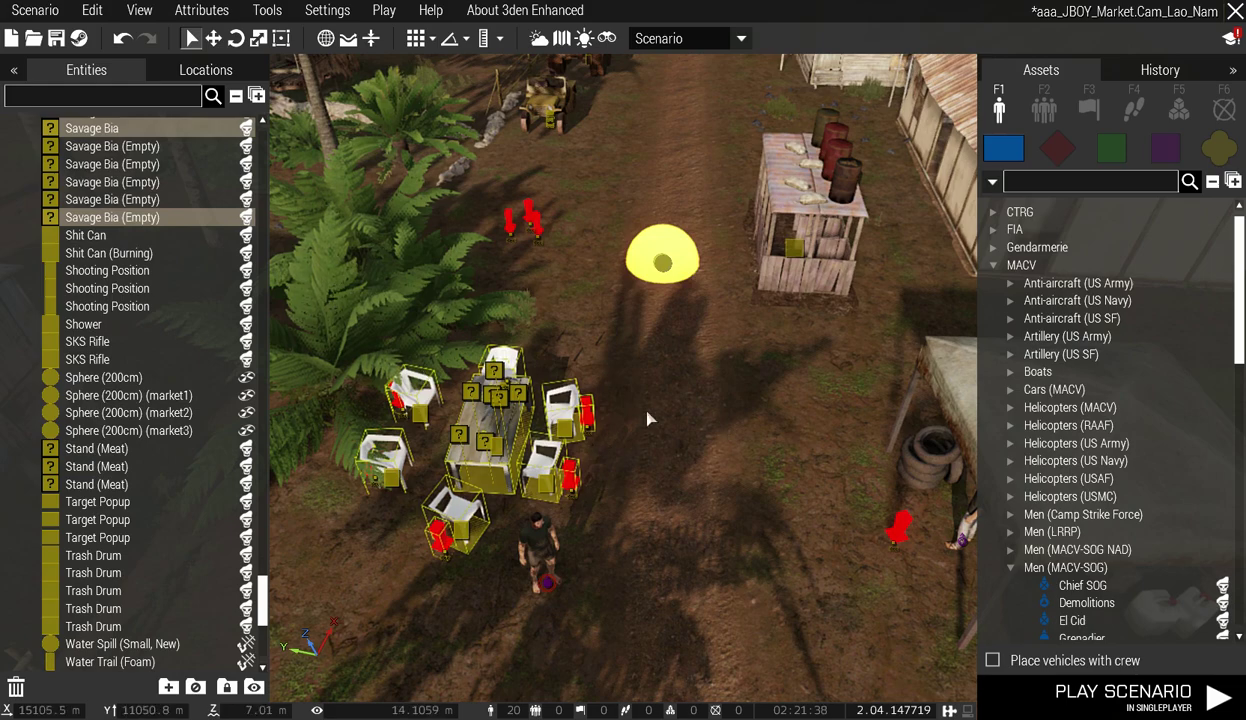
# Move the red arrow mkt_dest_shower_1 right up to the near end of the wooden shower stall with the barrels on its roof.
pyautogui.press('w')
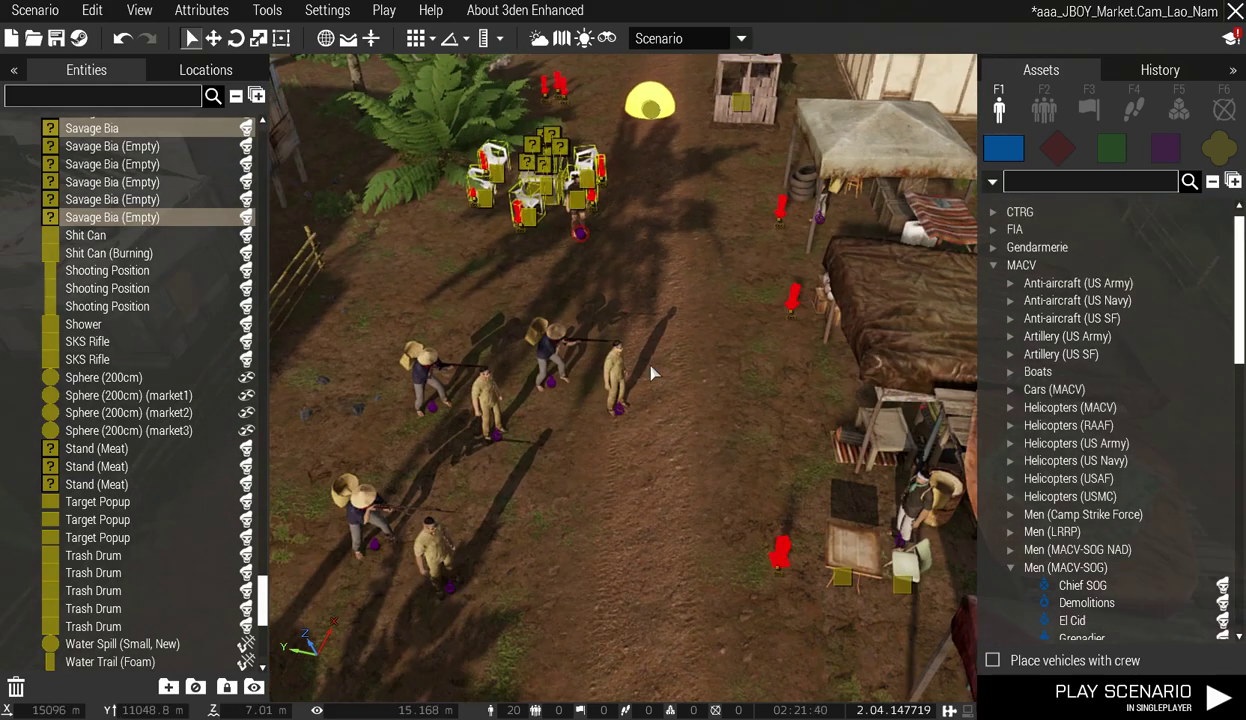
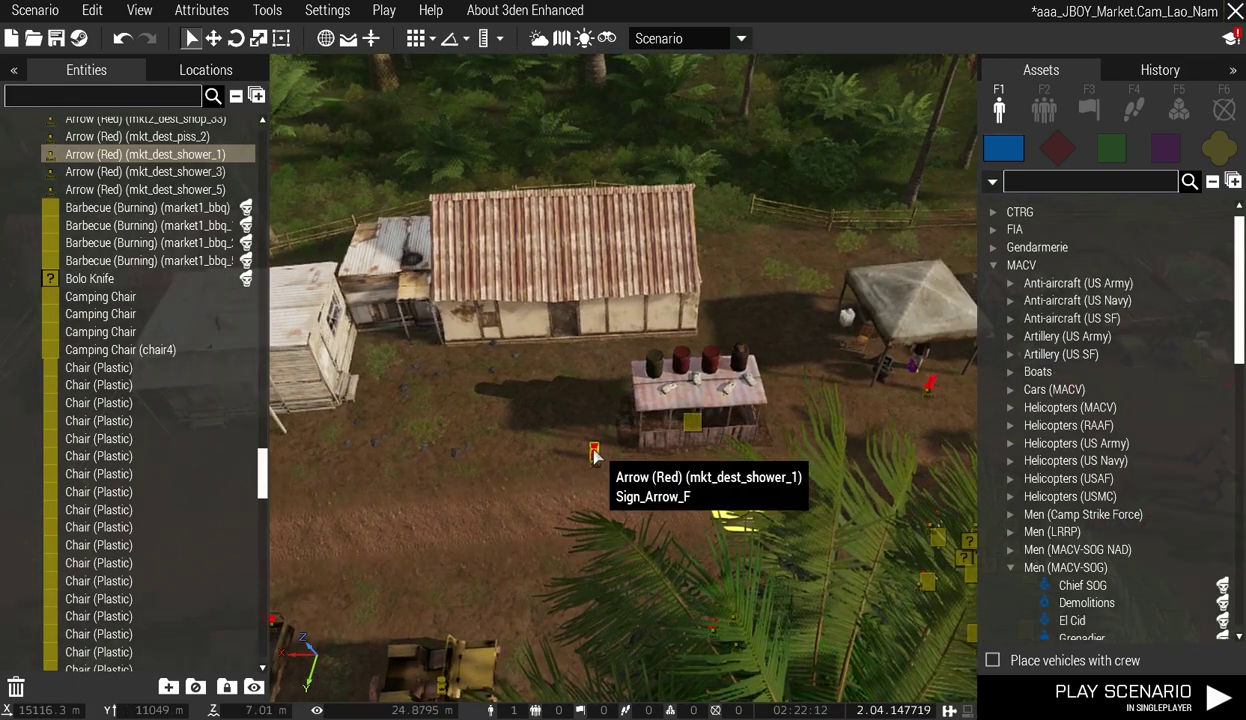
pyautogui.click(635, 439)
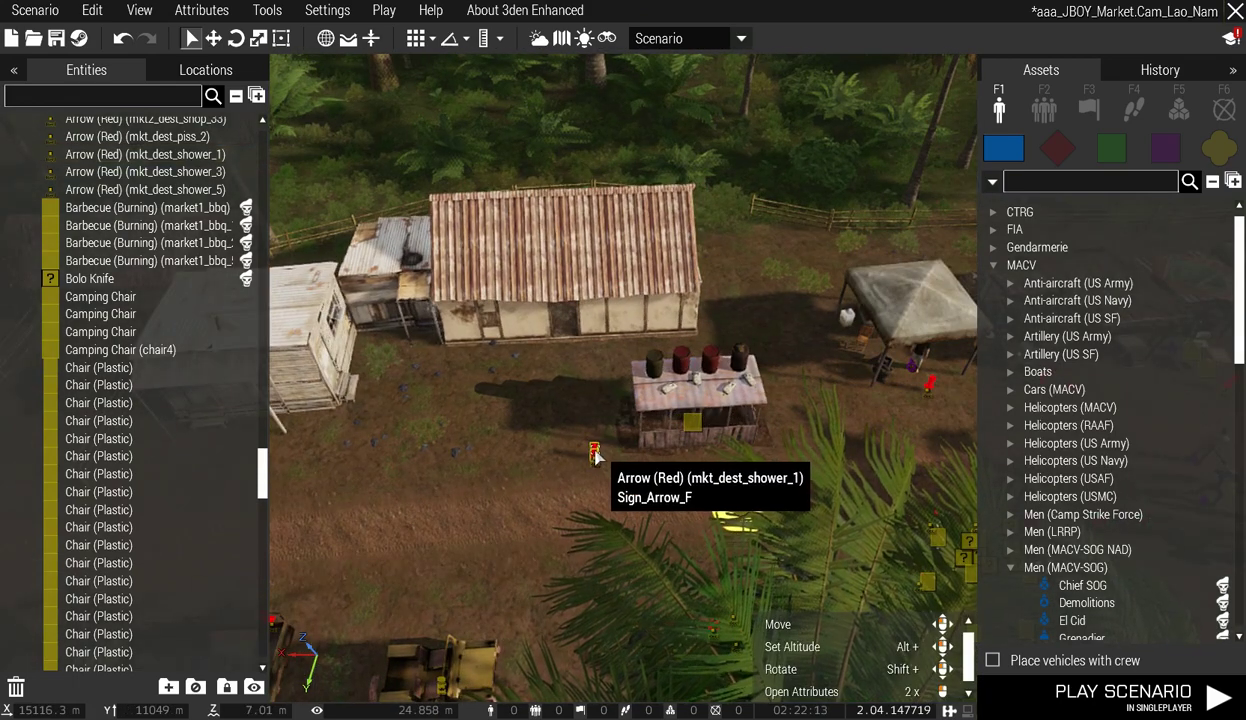
pyautogui.moveTo(595, 458); pyautogui.dragTo(621, 437)
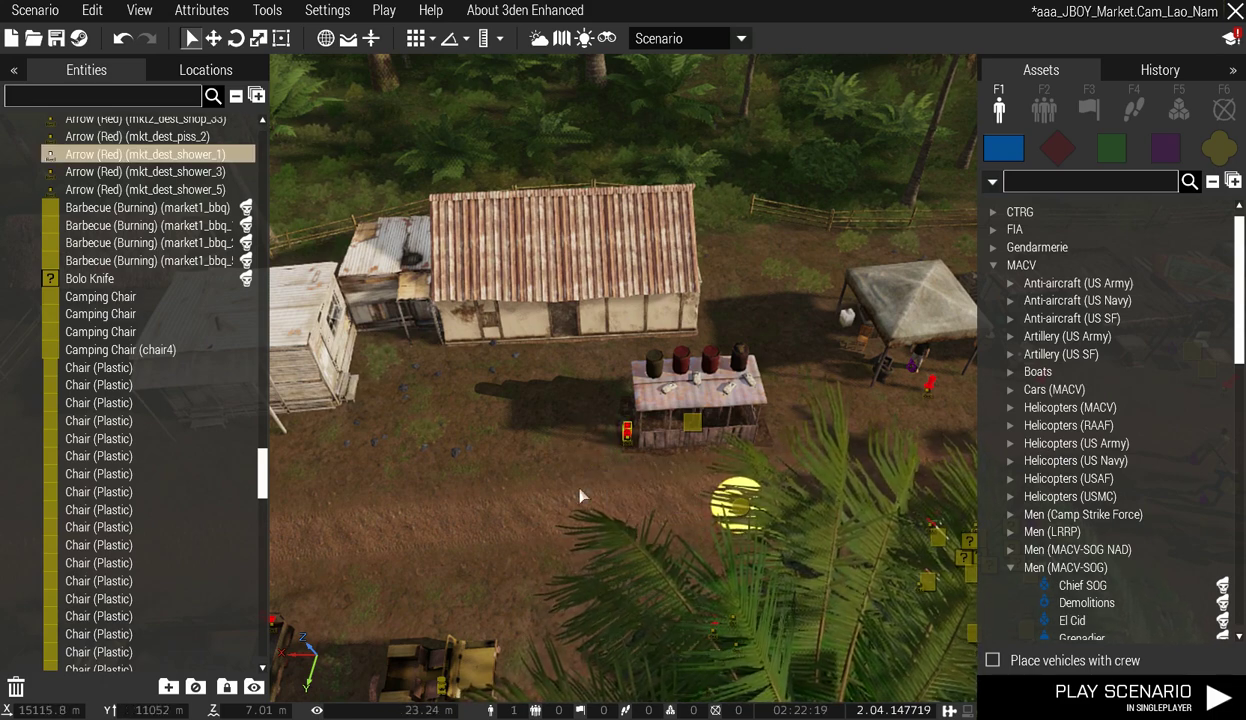
pyautogui.scroll(3, 610, 484)
# Copy the red arrow mkt1_dest_repairTire_28 from beside the road outside the village.
pyautogui.scroll(-4, 612, 487)
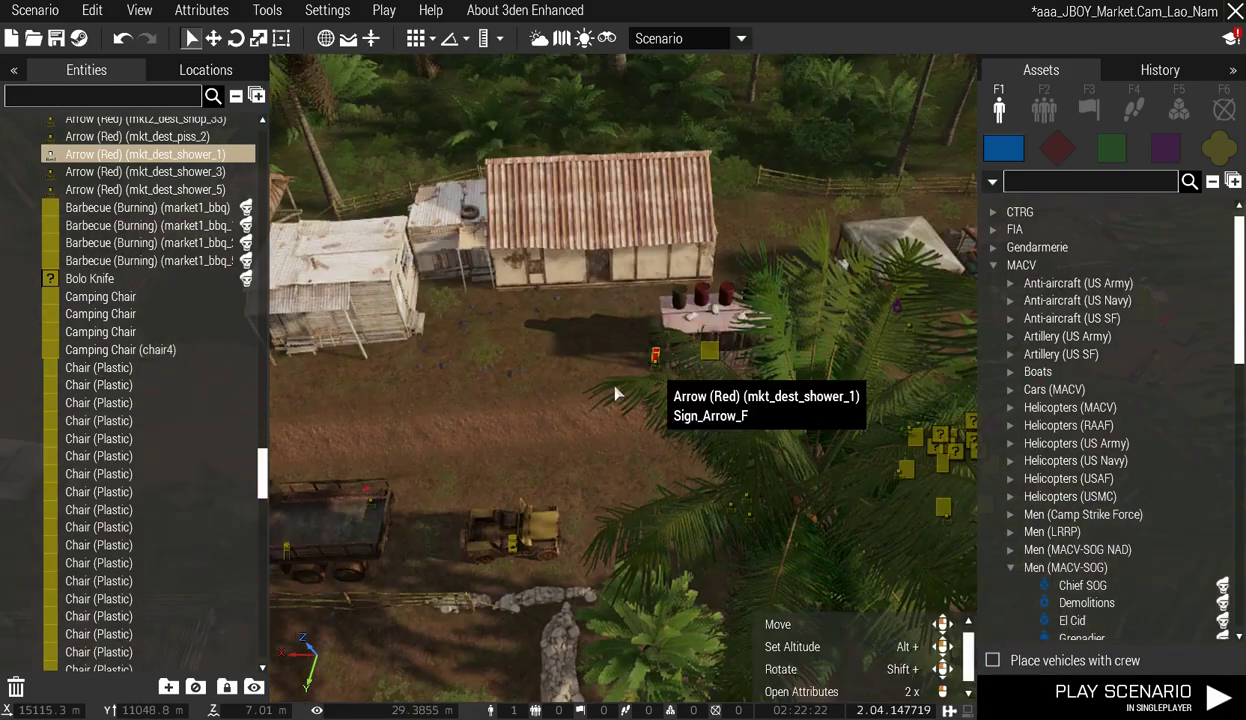
pyautogui.moveTo(558, 417); pyautogui.dragTo(738, 420, button='right')
pyautogui.press('d')
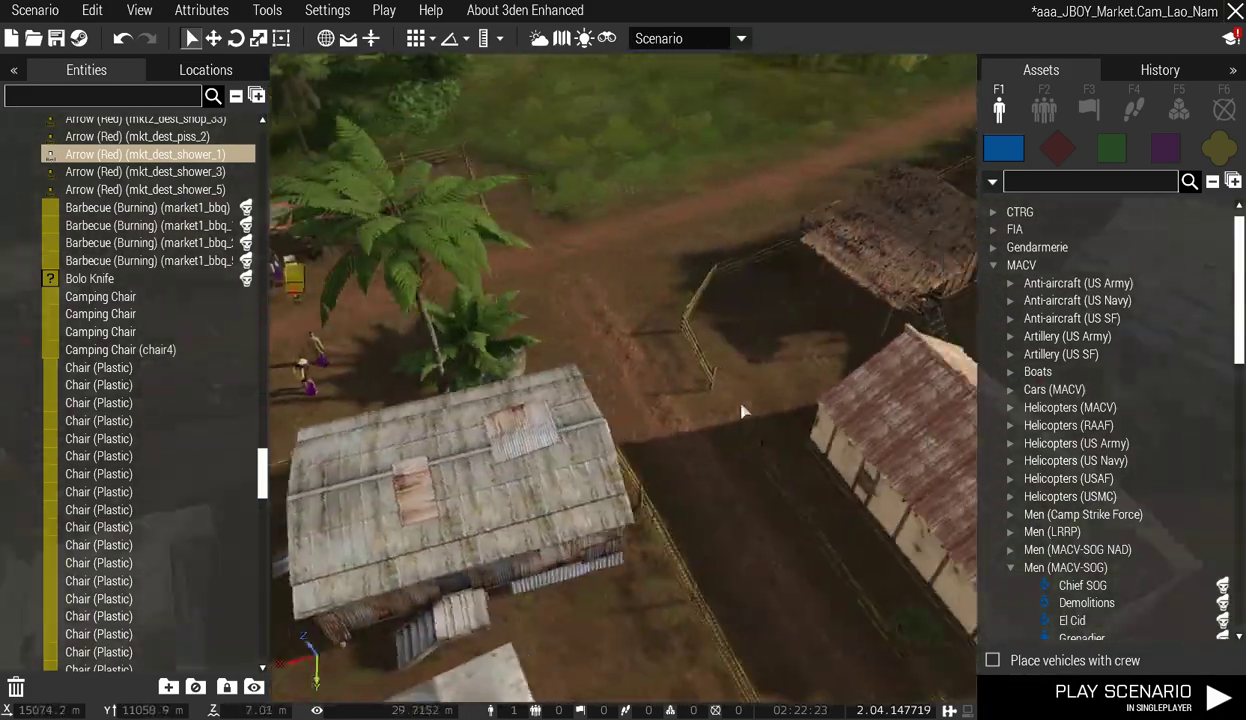
pyautogui.press('d')
pyautogui.press('w')
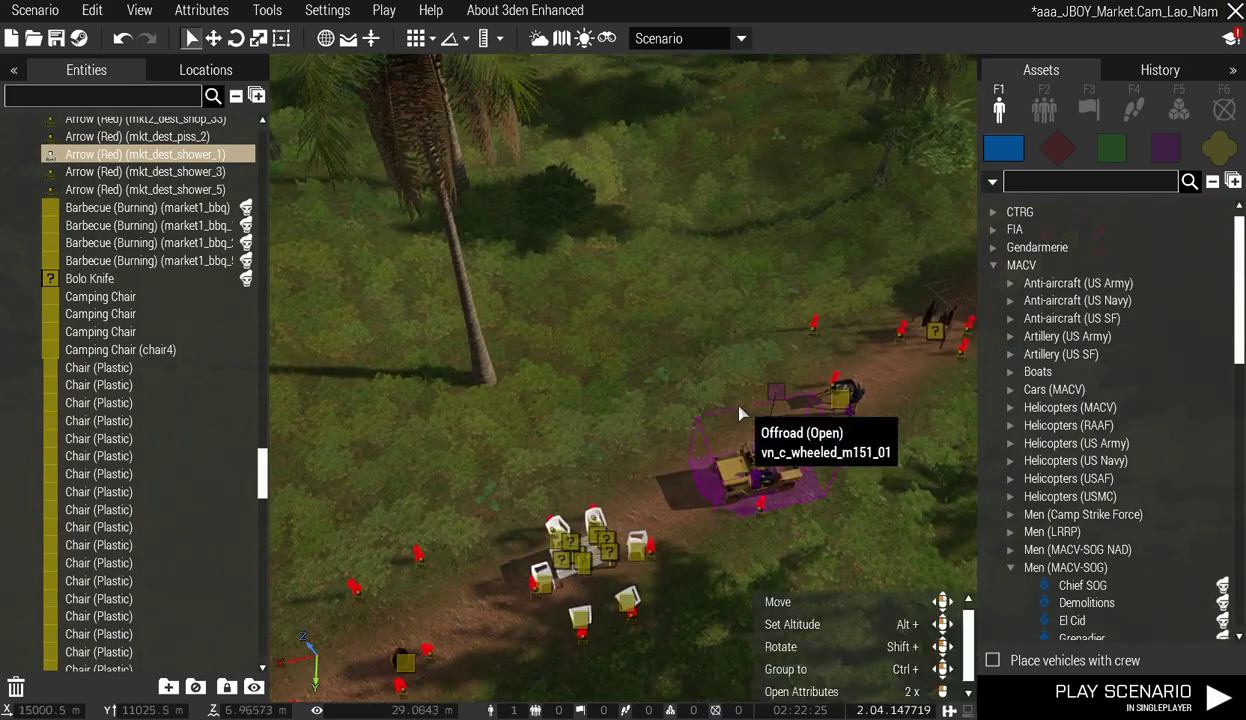
pyautogui.press('d')
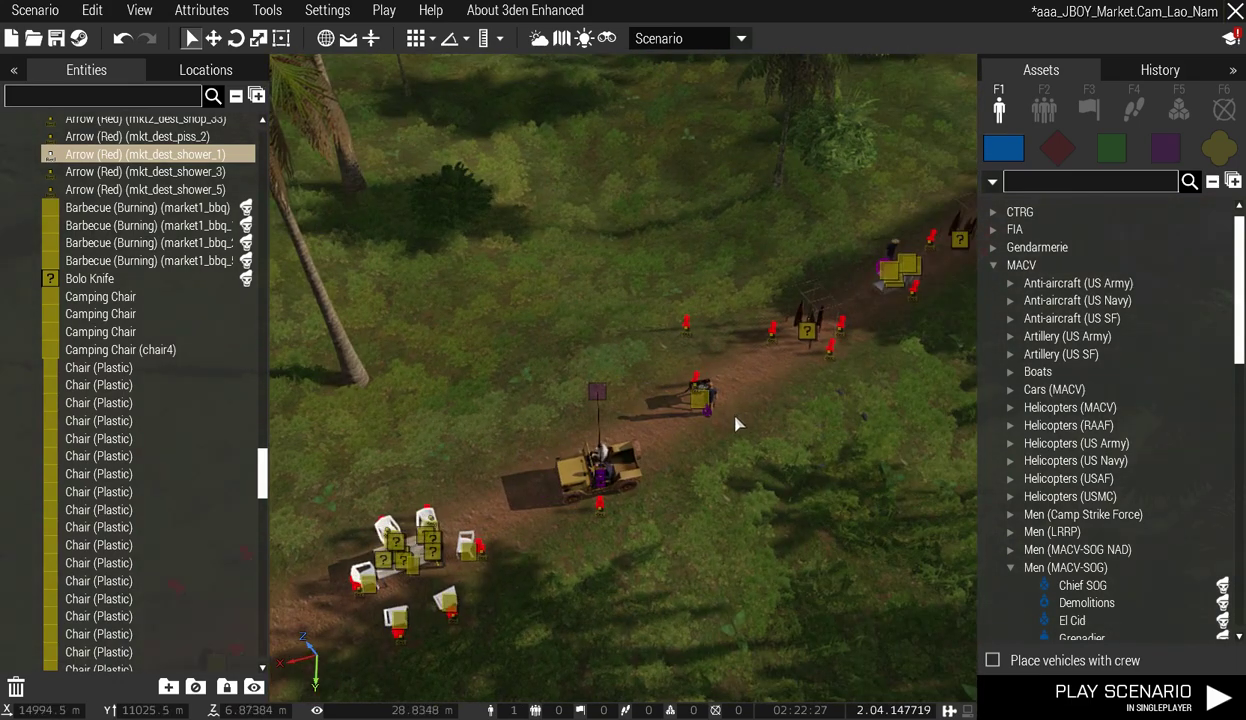
pyautogui.moveTo(738, 424); pyautogui.dragTo(664, 458, button='right')
pyautogui.click(688, 416)
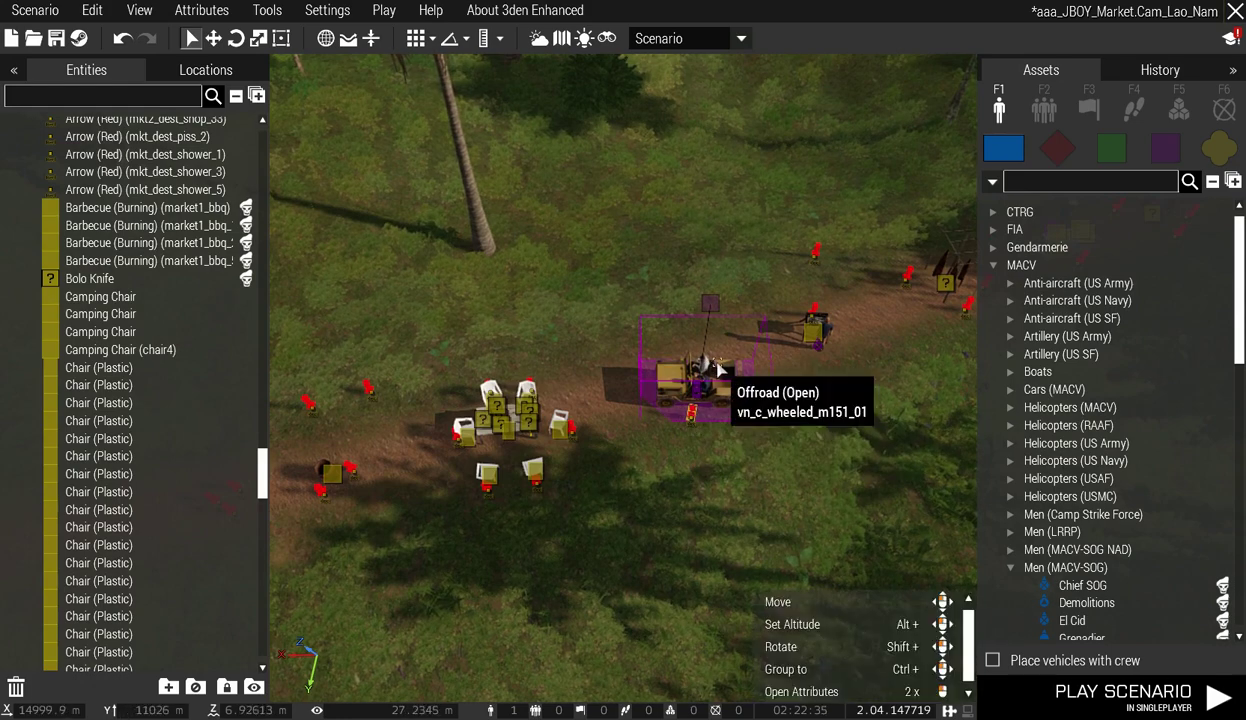
pyautogui.press('a')
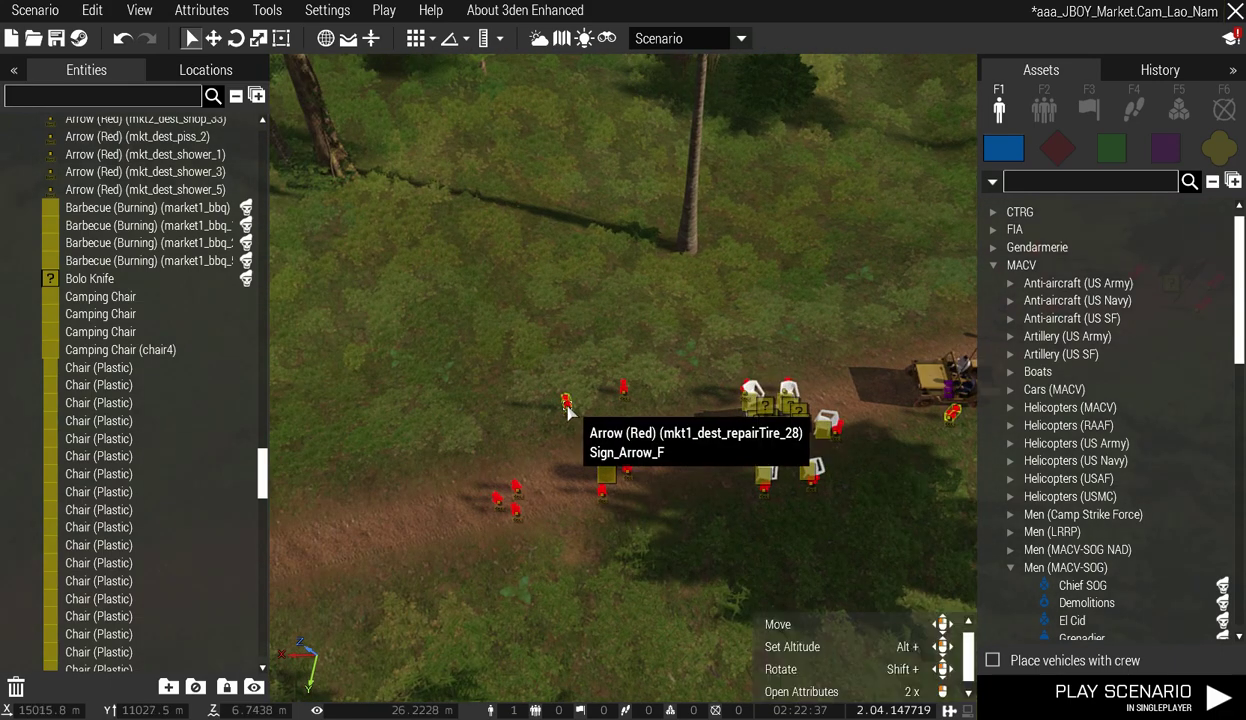
pyautogui.click(566, 410)
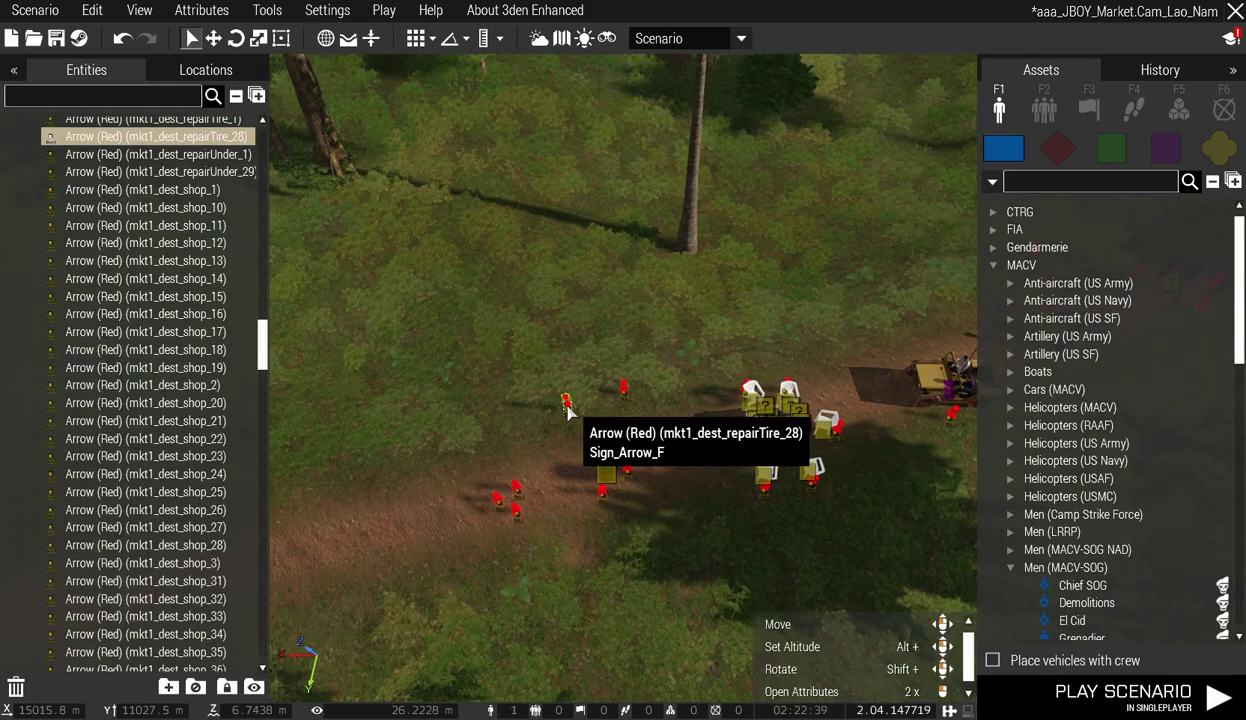
# Paste the copied repairTire arrow next to the front of the parked jeep in the village and rotate it toward the vehicle.
pyautogui.moveTo(566, 410); pyautogui.dragTo(392, 428, button='right')
pyautogui.press('w')
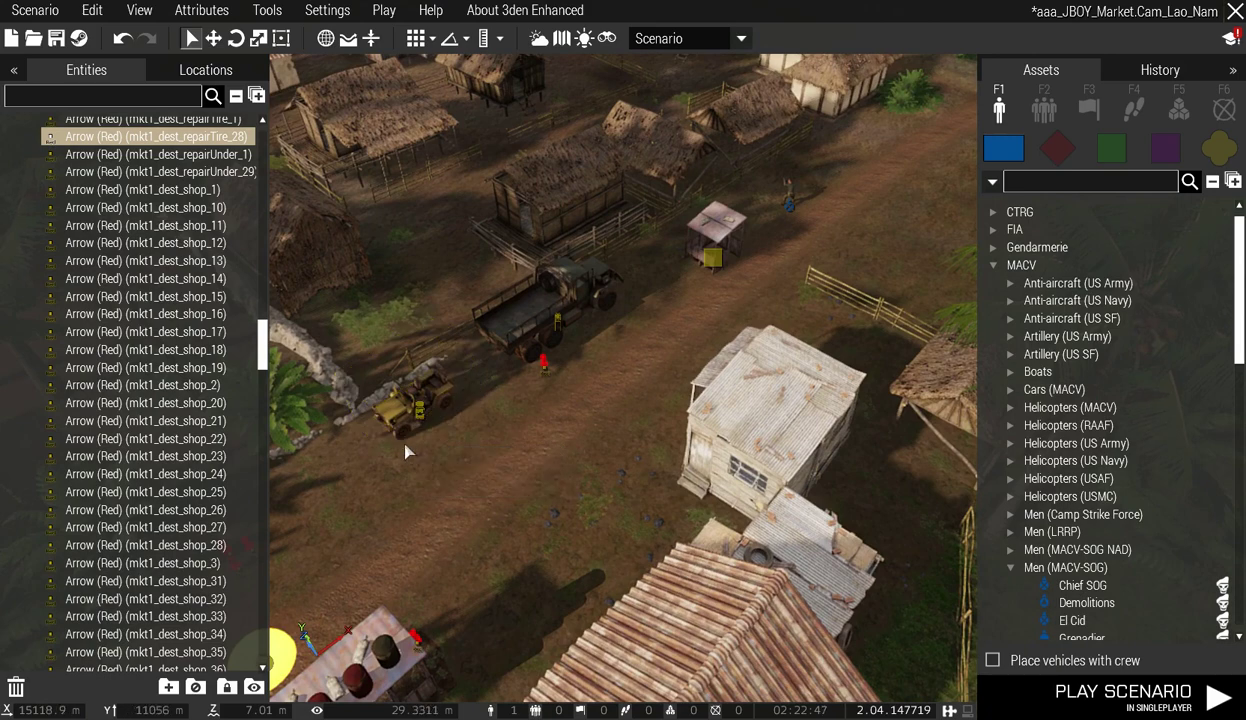
pyautogui.hotkey('ctrl', 'v')
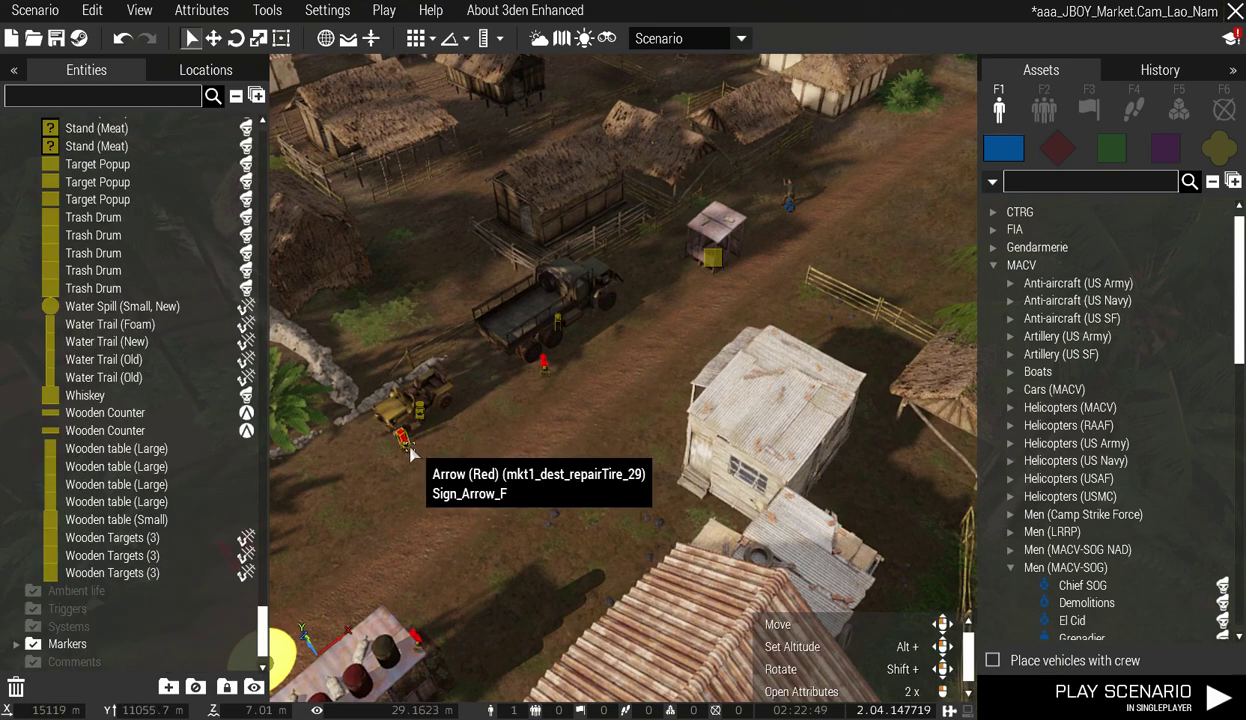
pyautogui.moveTo(405, 447)
pyautogui.mouseDown()
pyautogui.moveTo(398, 432)
pyautogui.moveTo(412, 441)
pyautogui.mouseUp()
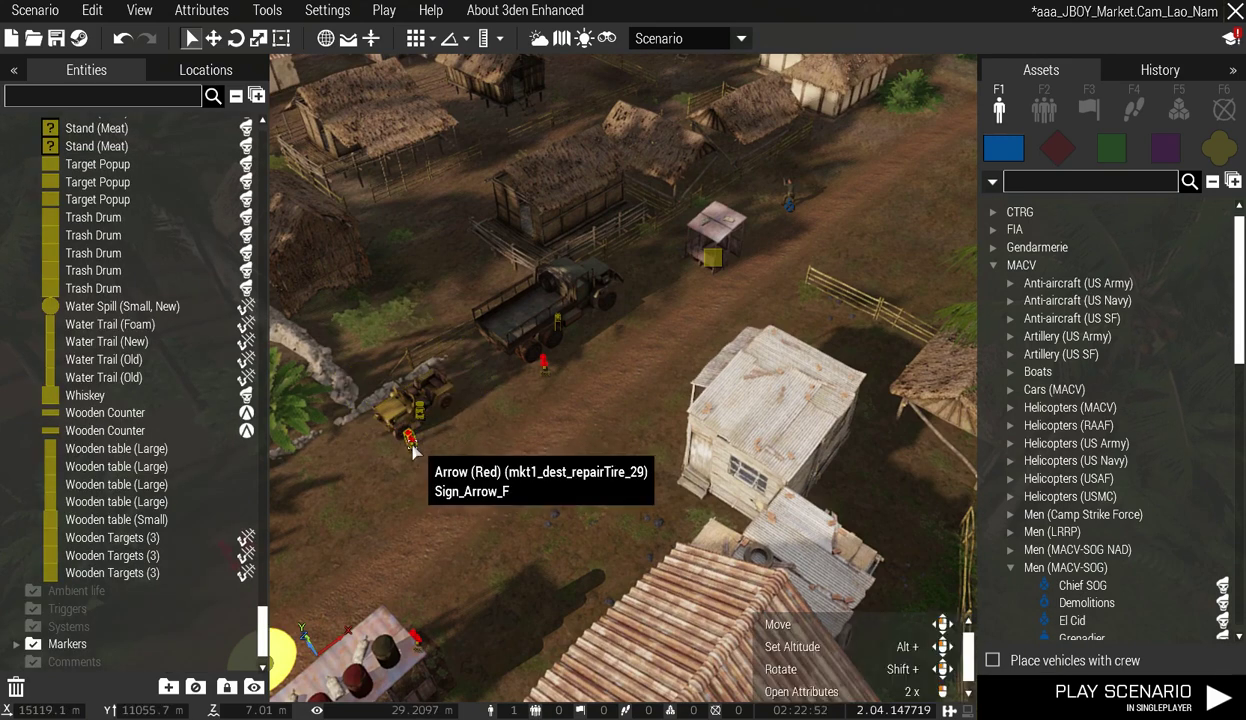
pyautogui.keyDown('shift'); pyautogui.moveTo(394, 421); pyautogui.dragTo(322, 310); pyautogui.keyUp('shift')
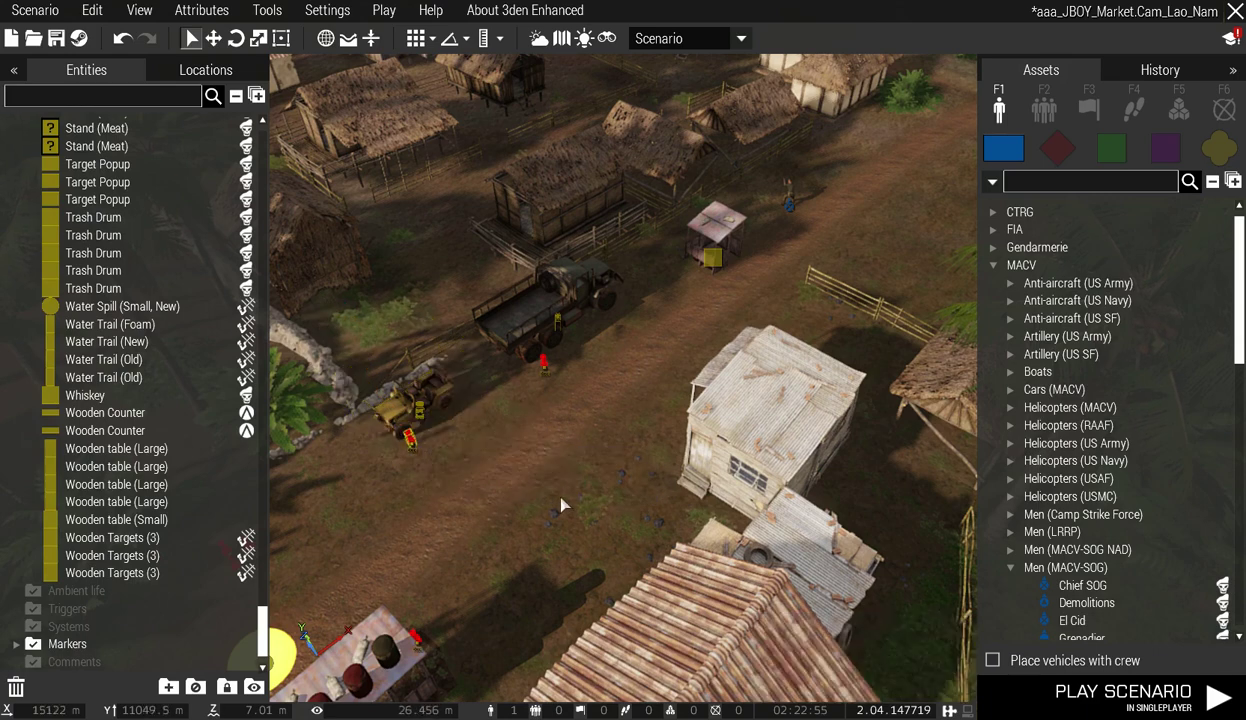
# Play the scenario in singleplayer and switch to the third-person view.
pyautogui.scroll(-5, 560, 503)
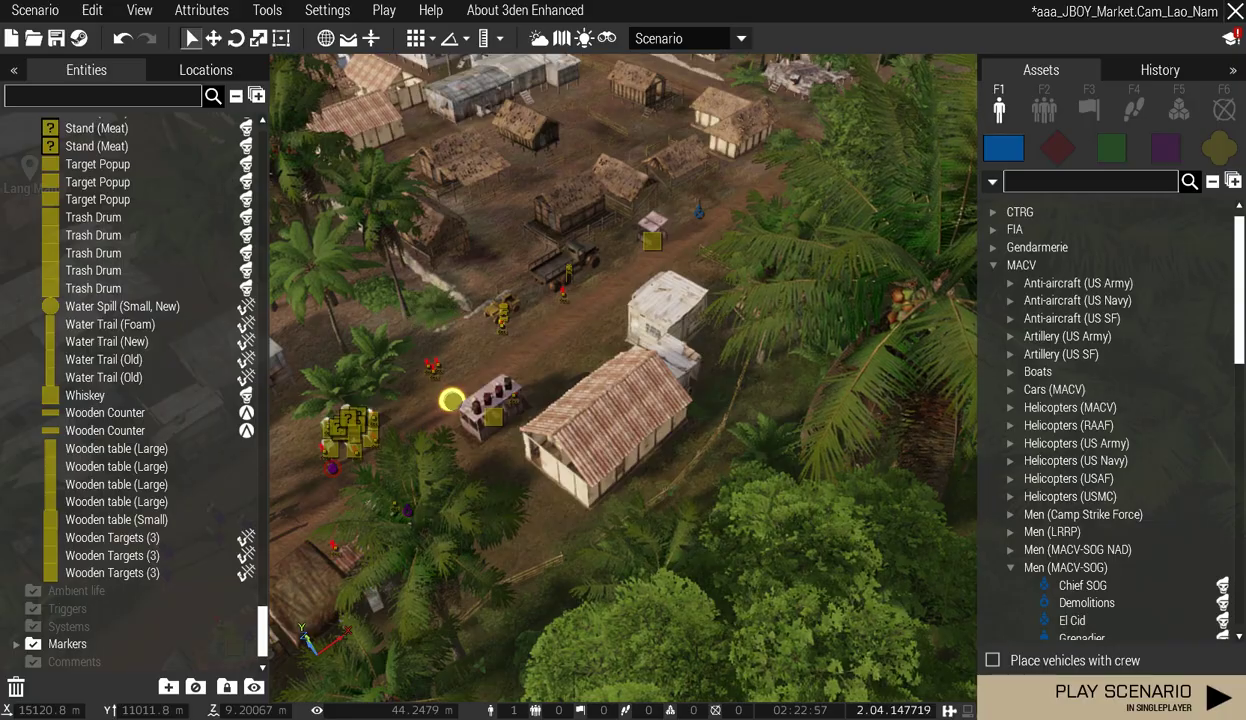
pyautogui.click(1176, 706)
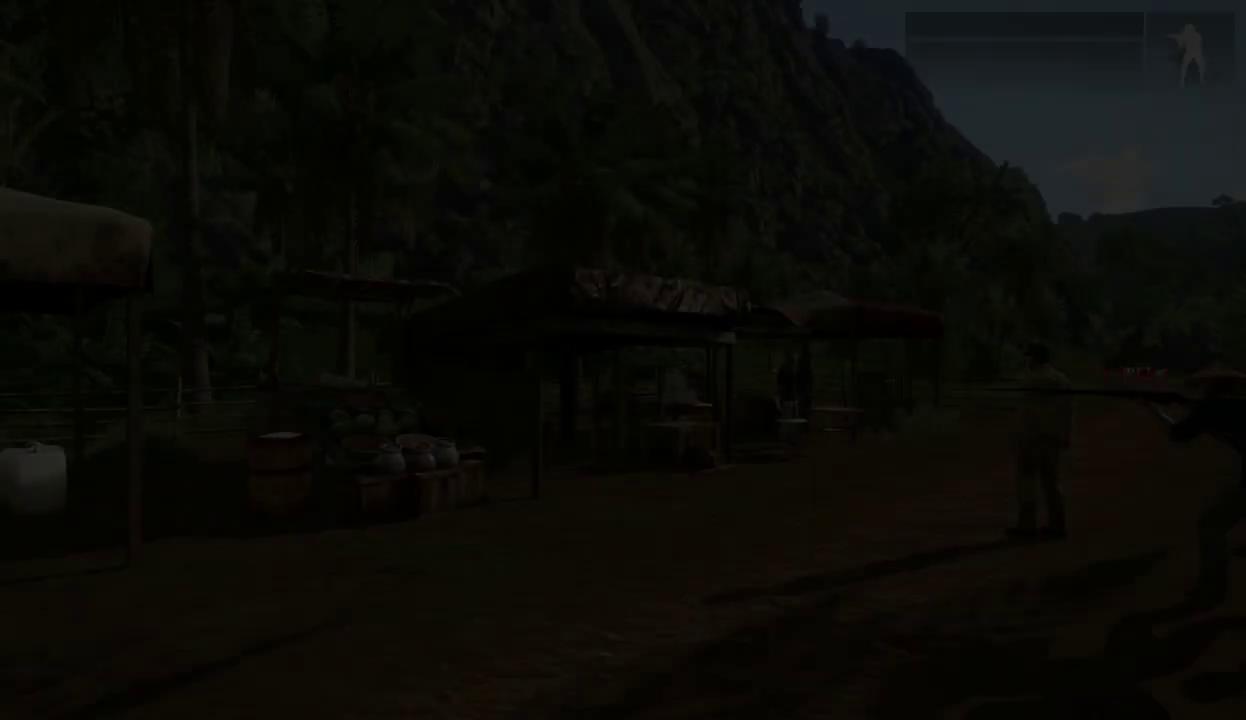
pyautogui.press('KP_Enter')
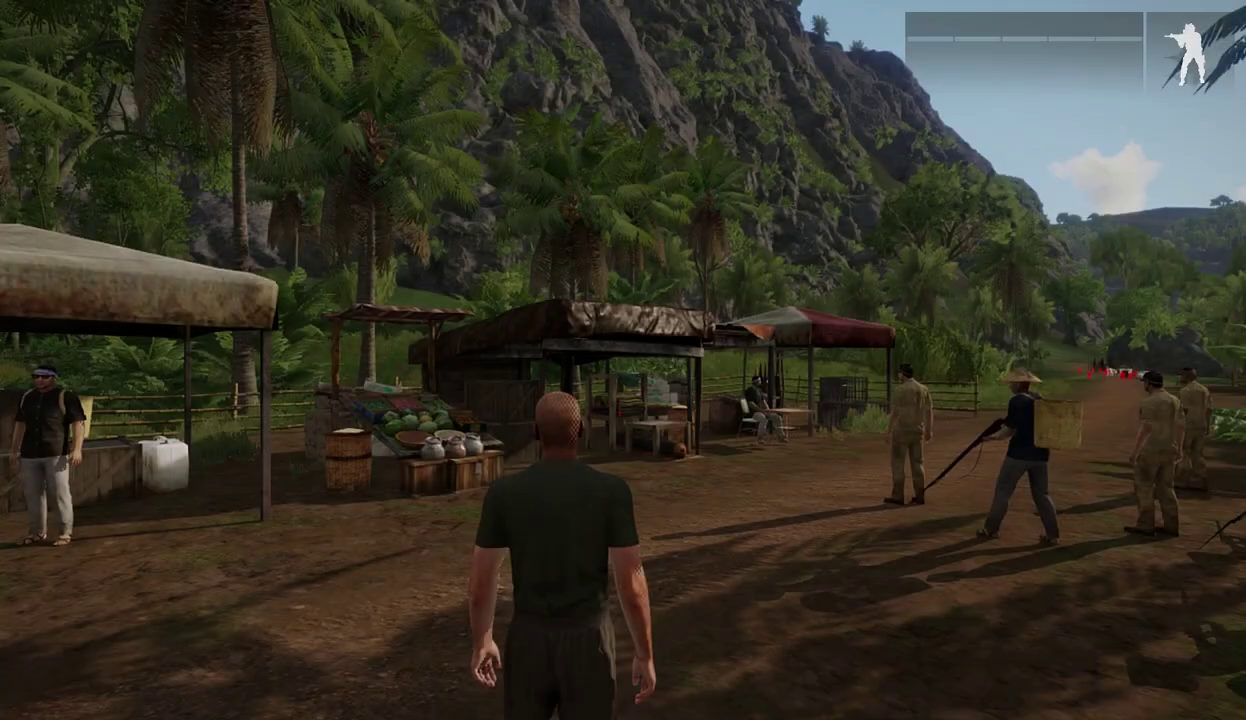
# Walk through the running market and examine how the villagers behave at the stalls and the new seating group.
pyautogui.press('w')
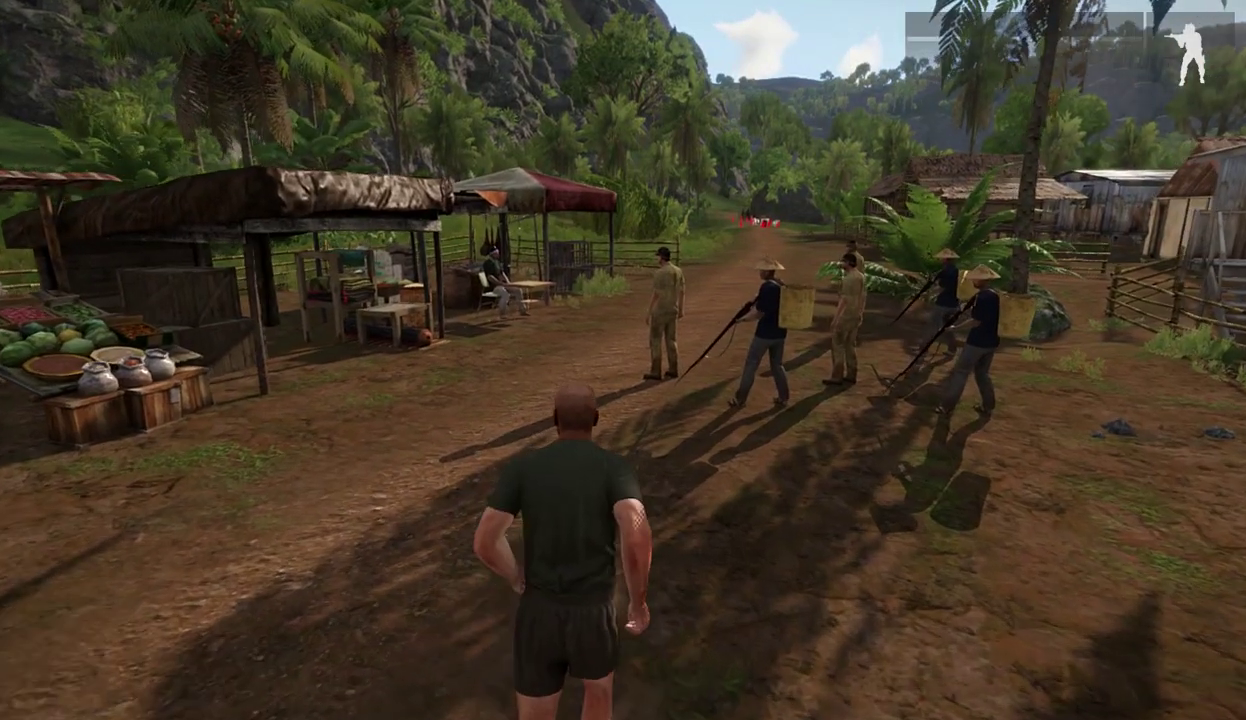
pyautogui.press('d')
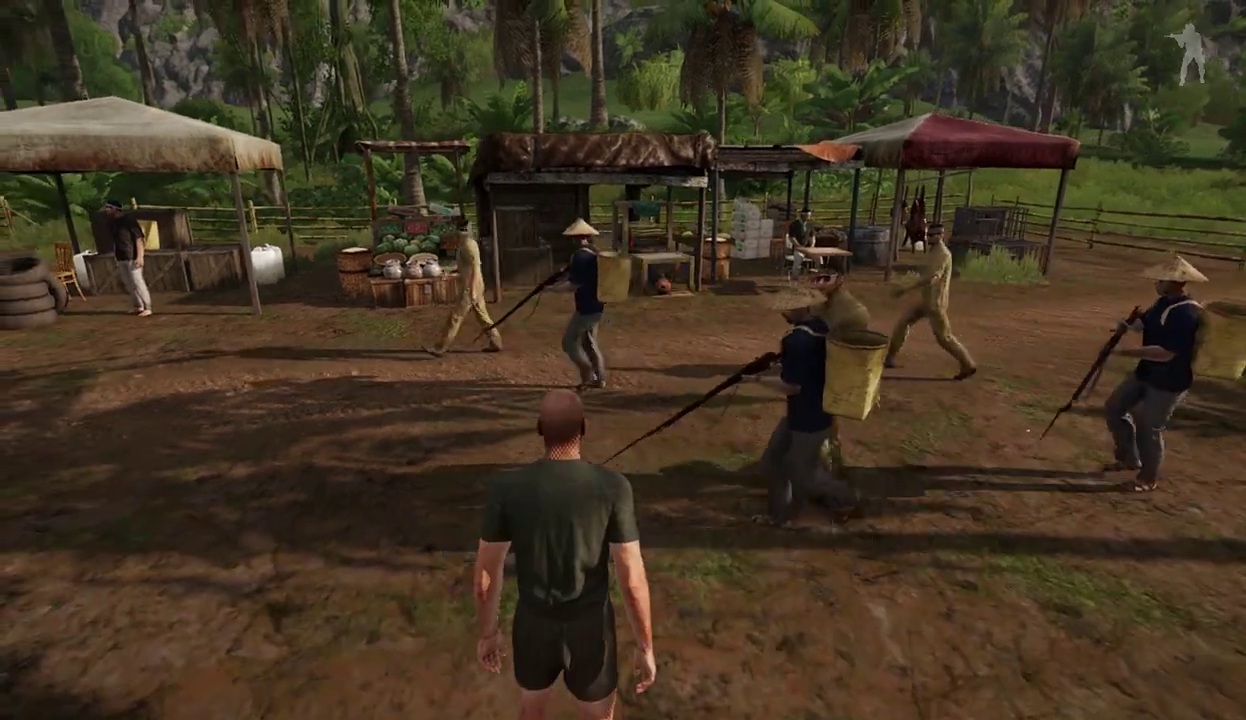
pyautogui.press('w')
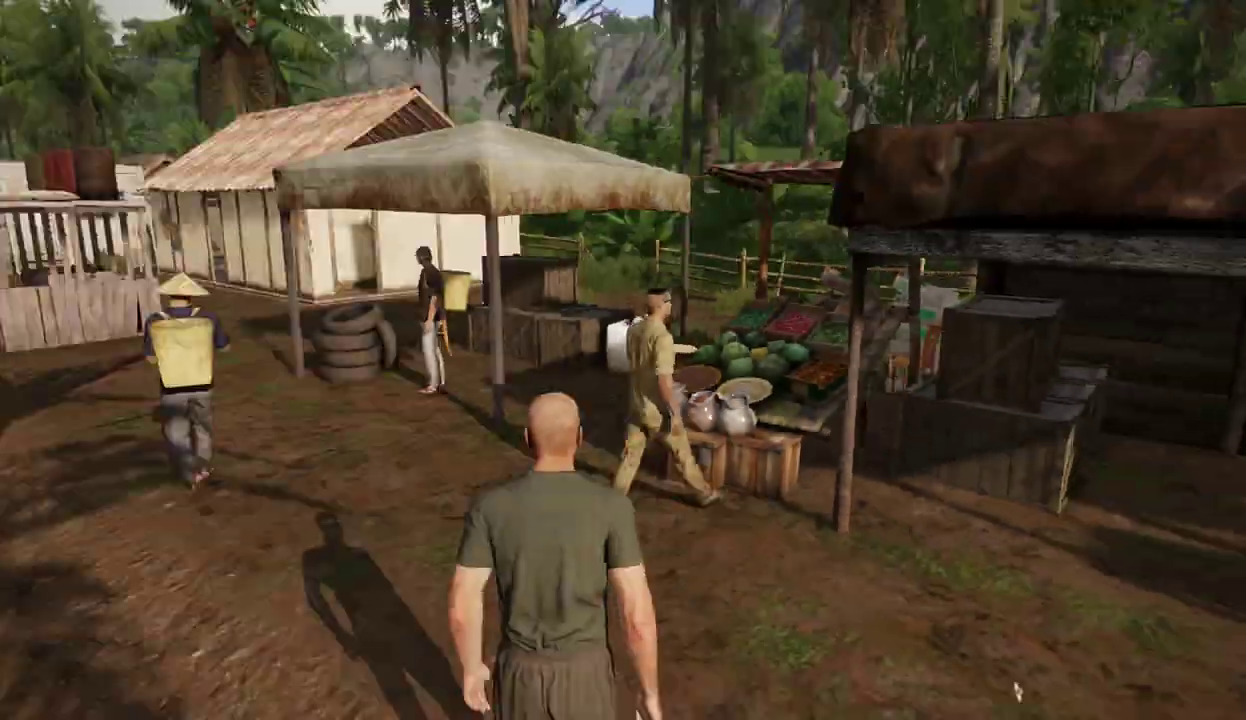
pyautogui.press('w')
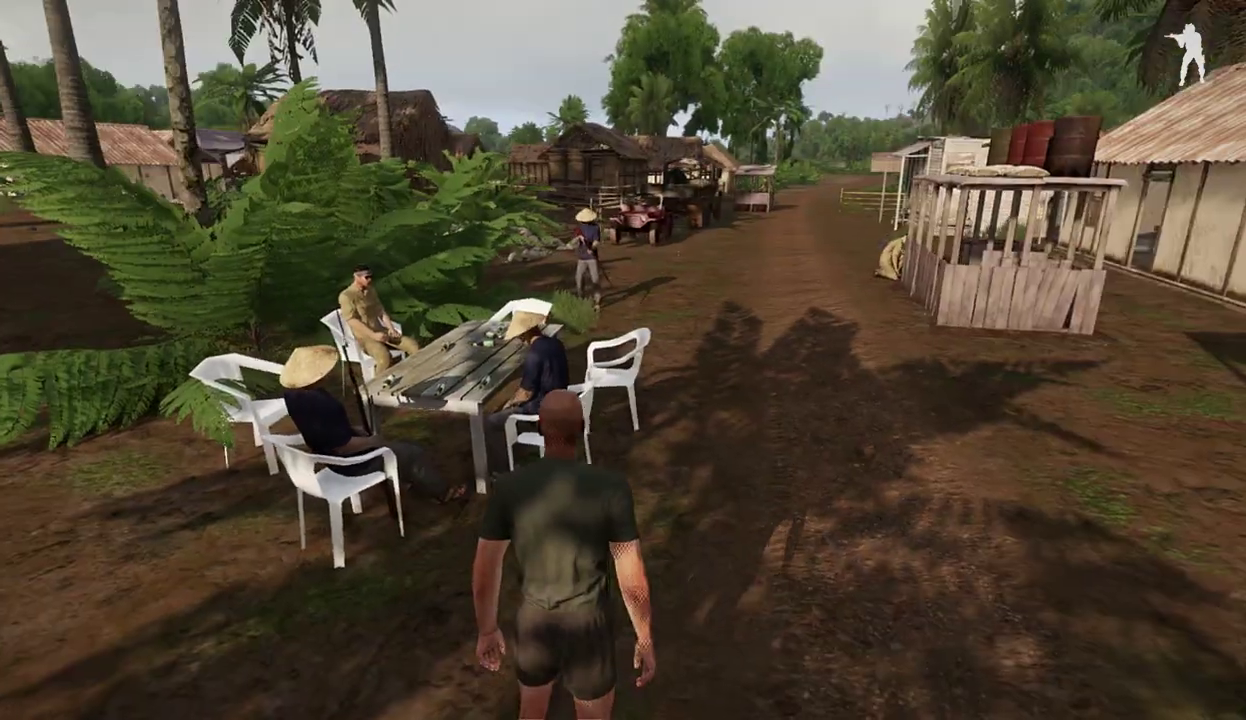
# Examine the villagers' activity at the shower stall, the new seller's white canopy stall and along the road toward the parked jeep.
pyautogui.press('w')
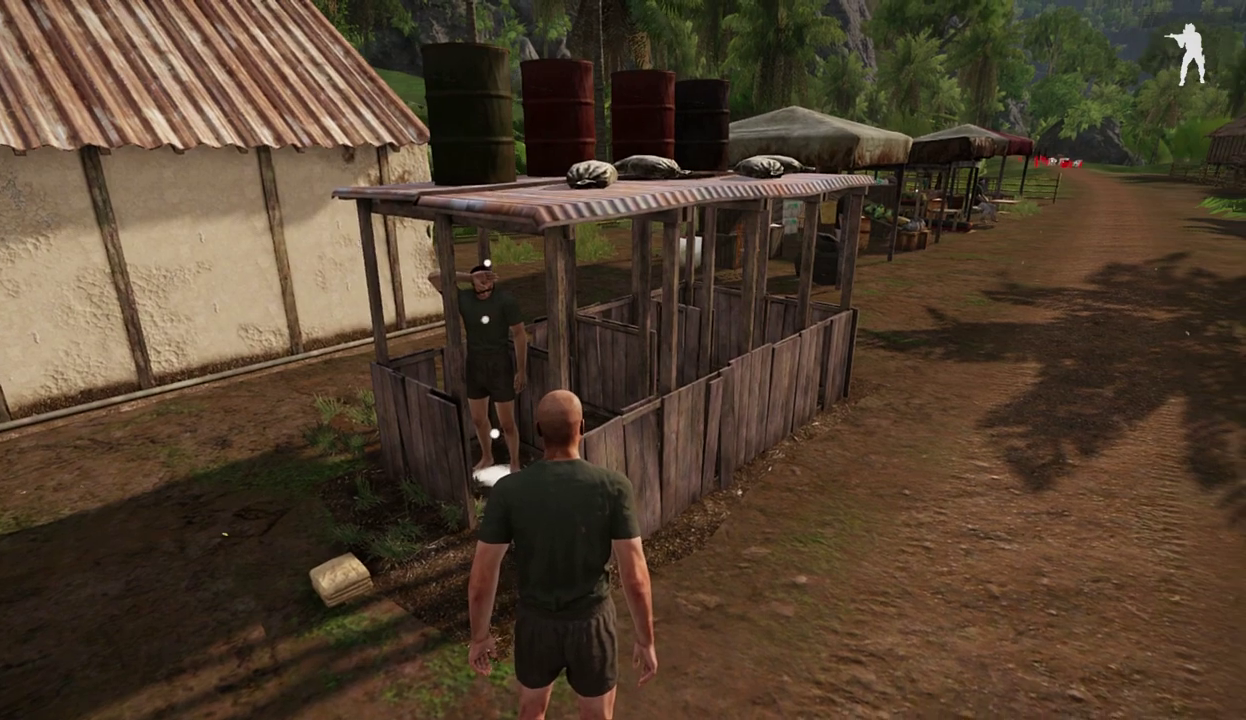
pyautogui.press('d')
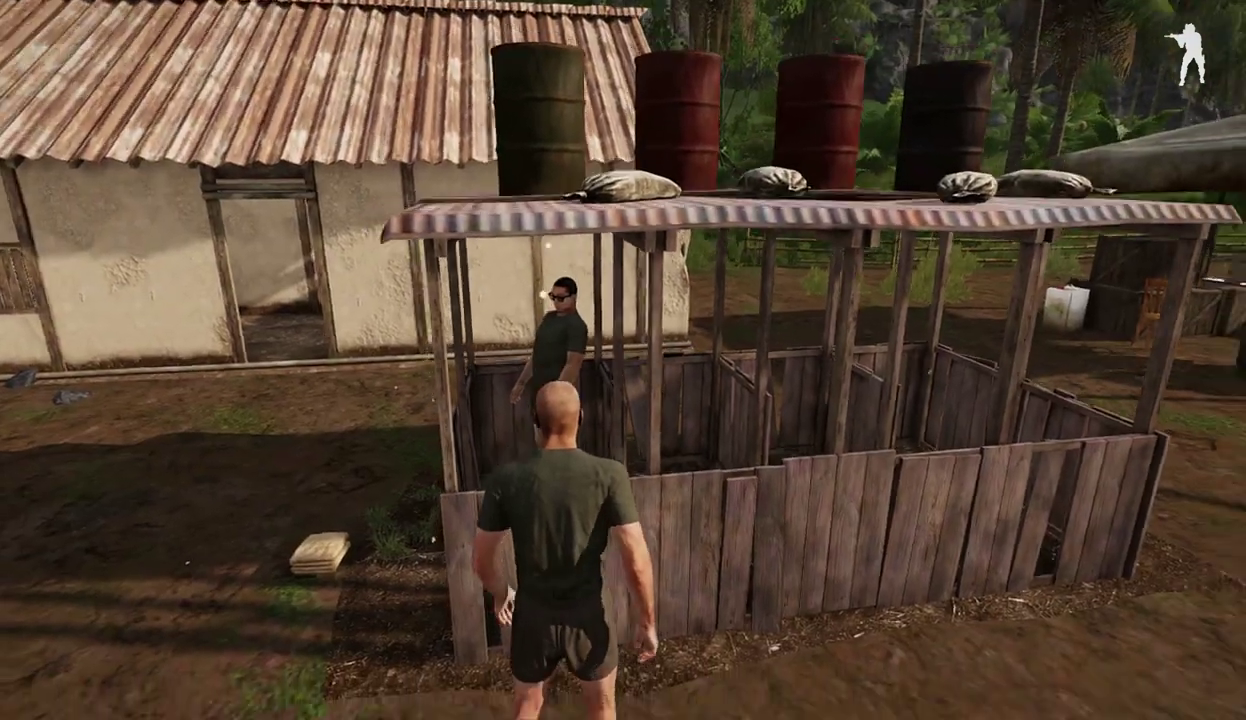
pyautogui.press('d')
pyautogui.press('a')
pyautogui.press('d')
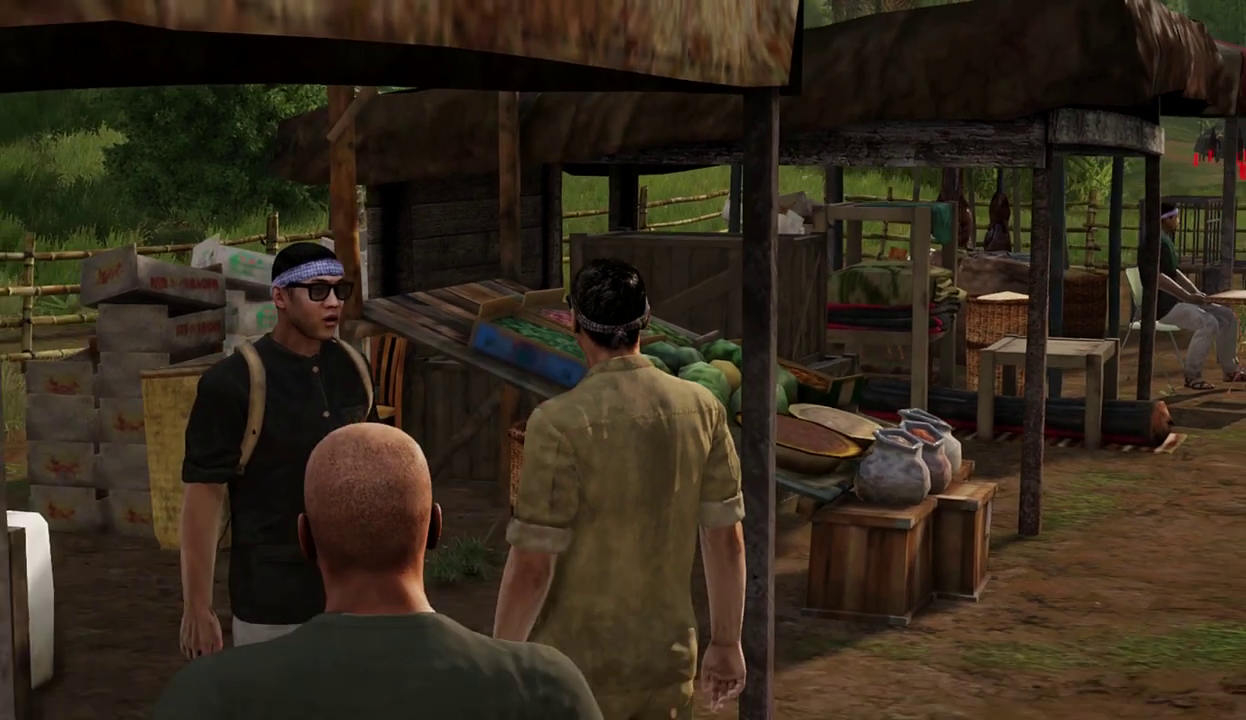
pyautogui.press('w')
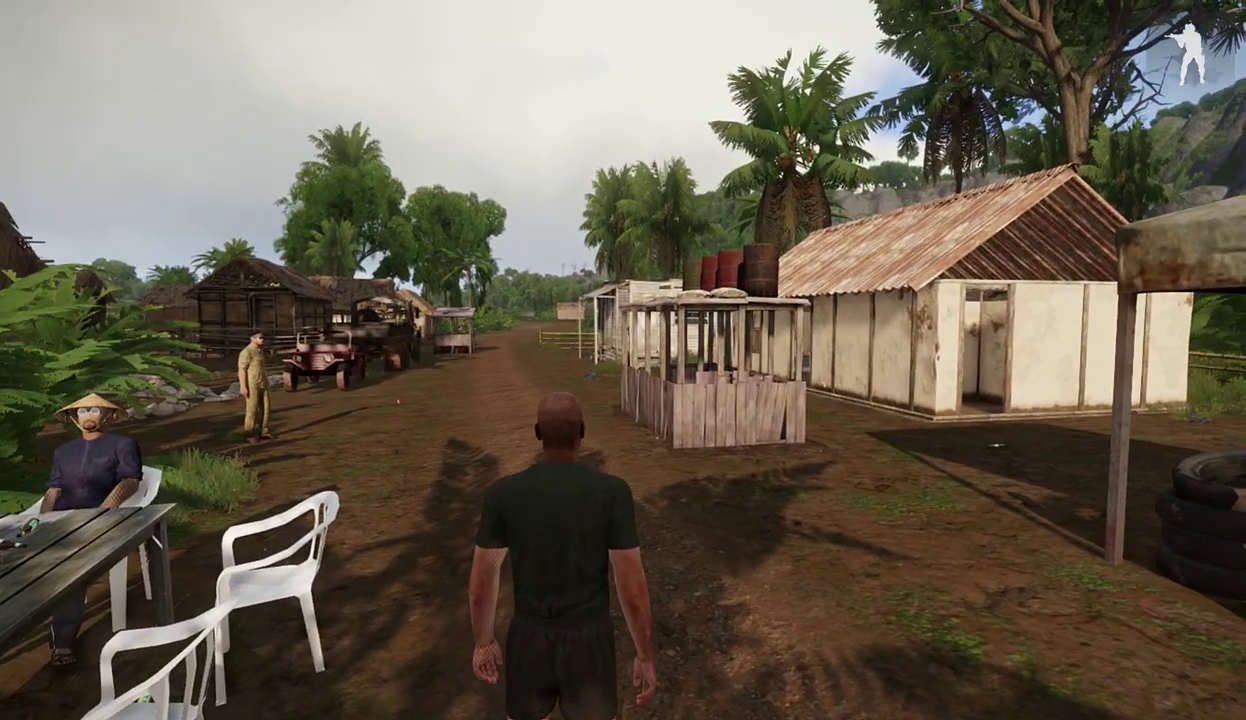
pyautogui.press('w')
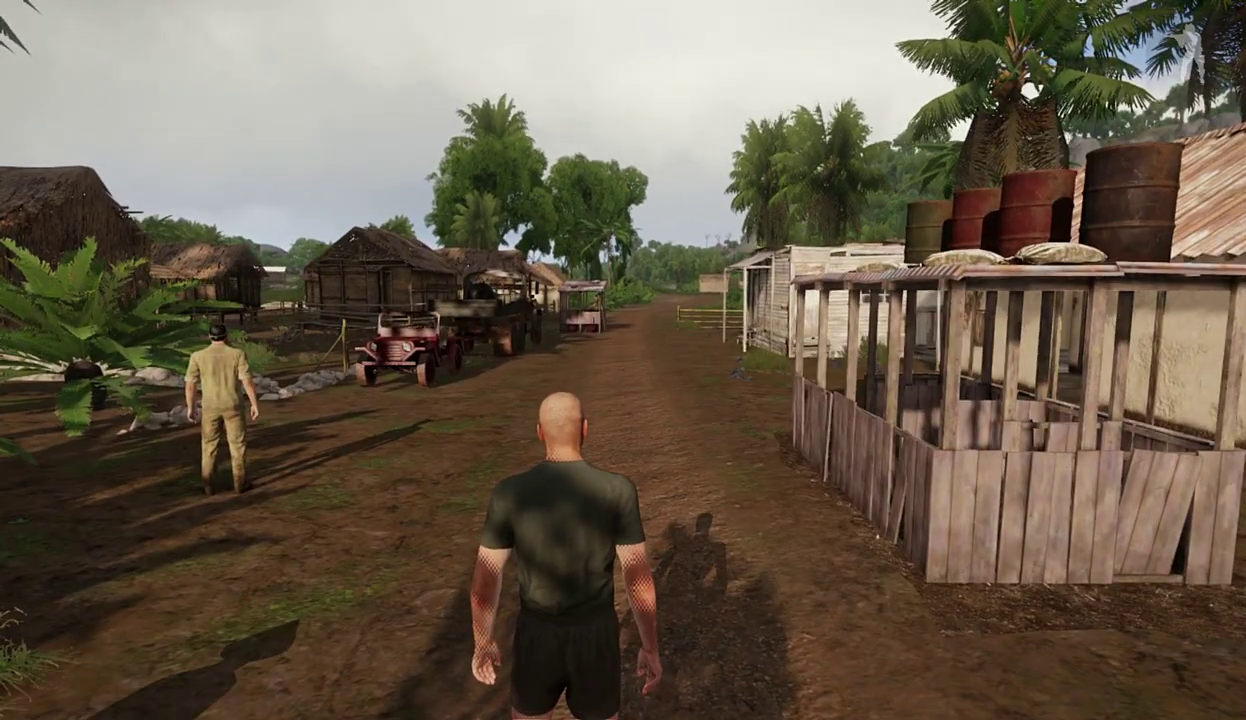
pyautogui.press('s')
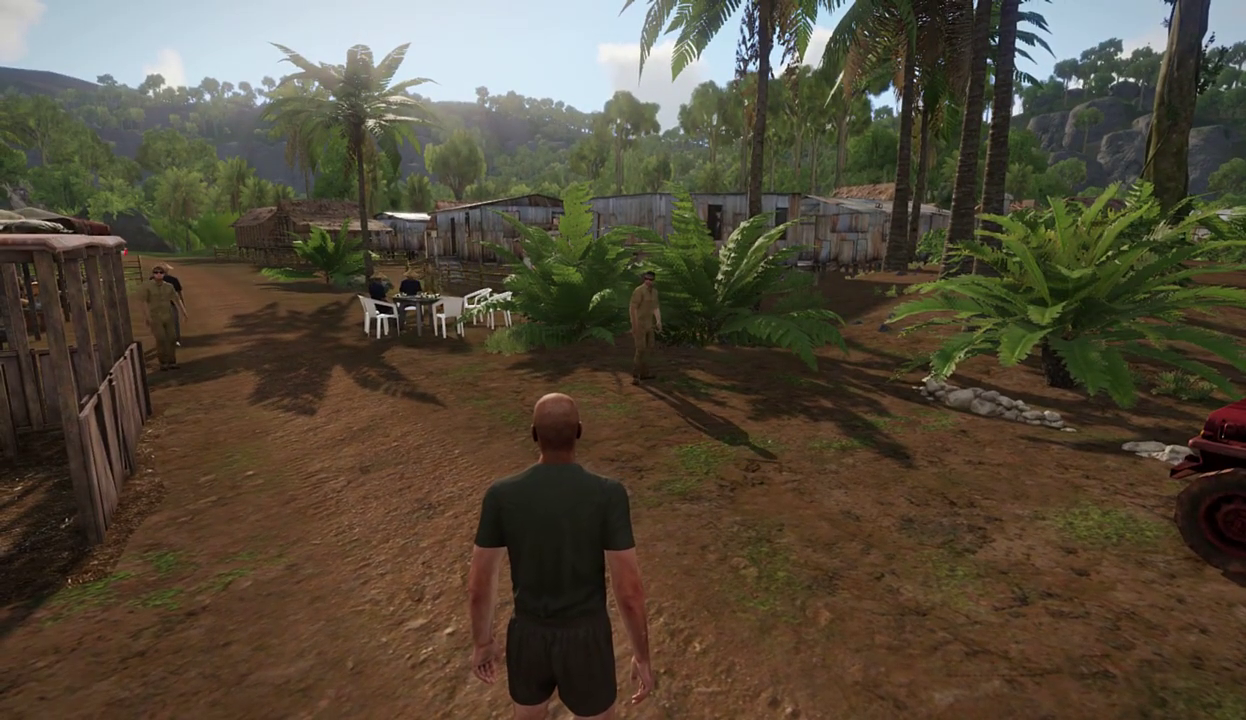
# Return to the editor and move the seating group from the village market to the dirt road outside the village.
pyautogui.press('Escape')
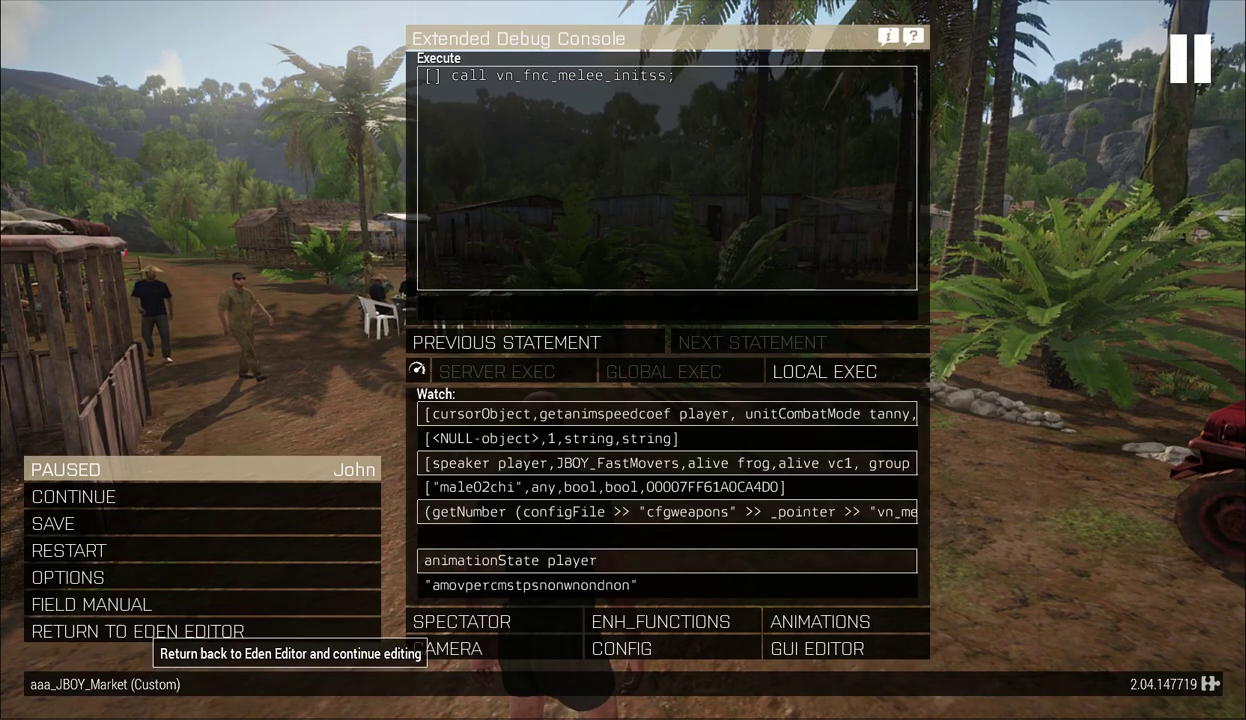
pyautogui.click(140, 631)
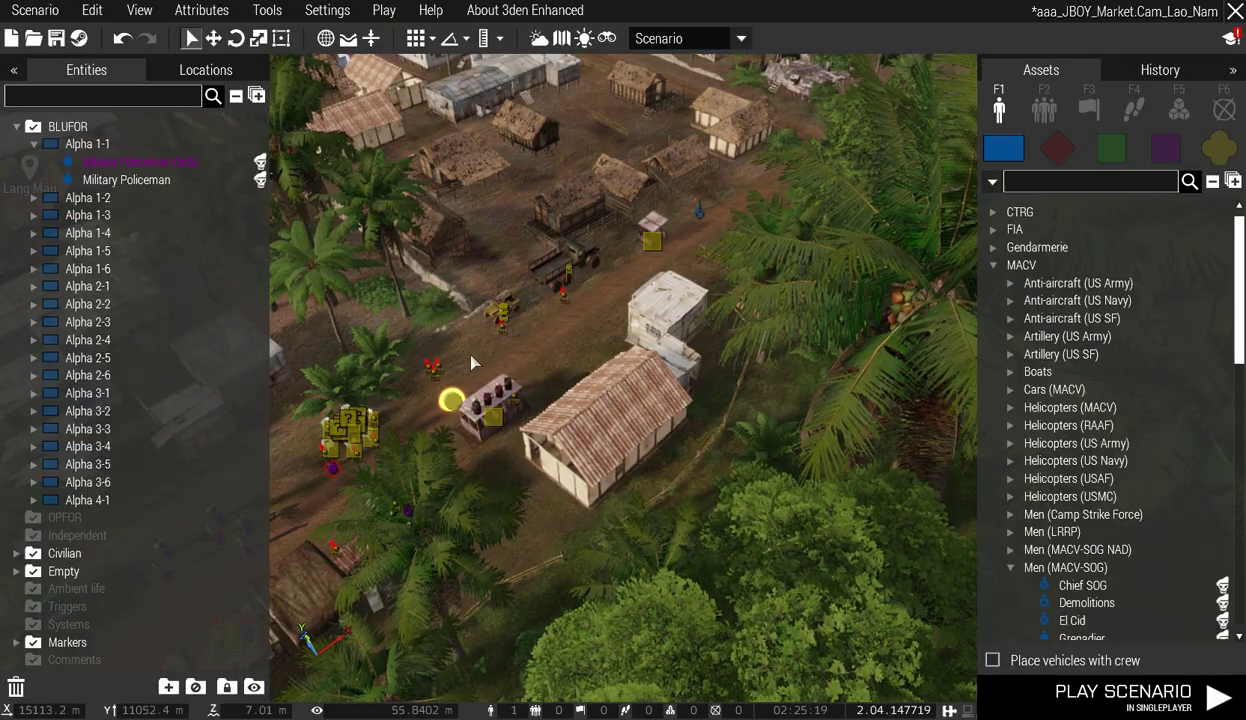
pyautogui.press('a')
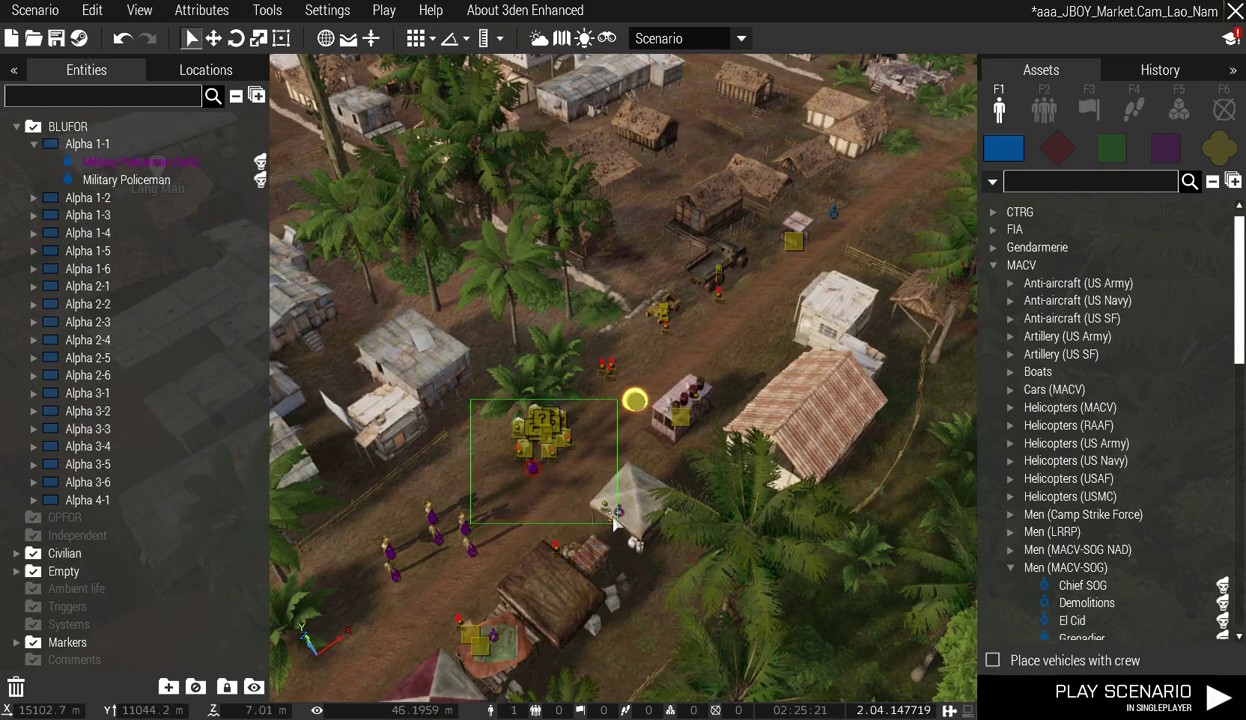
pyautogui.moveTo(578, 477); pyautogui.dragTo(476, 412)
pyautogui.press('s')
pyautogui.press('a')
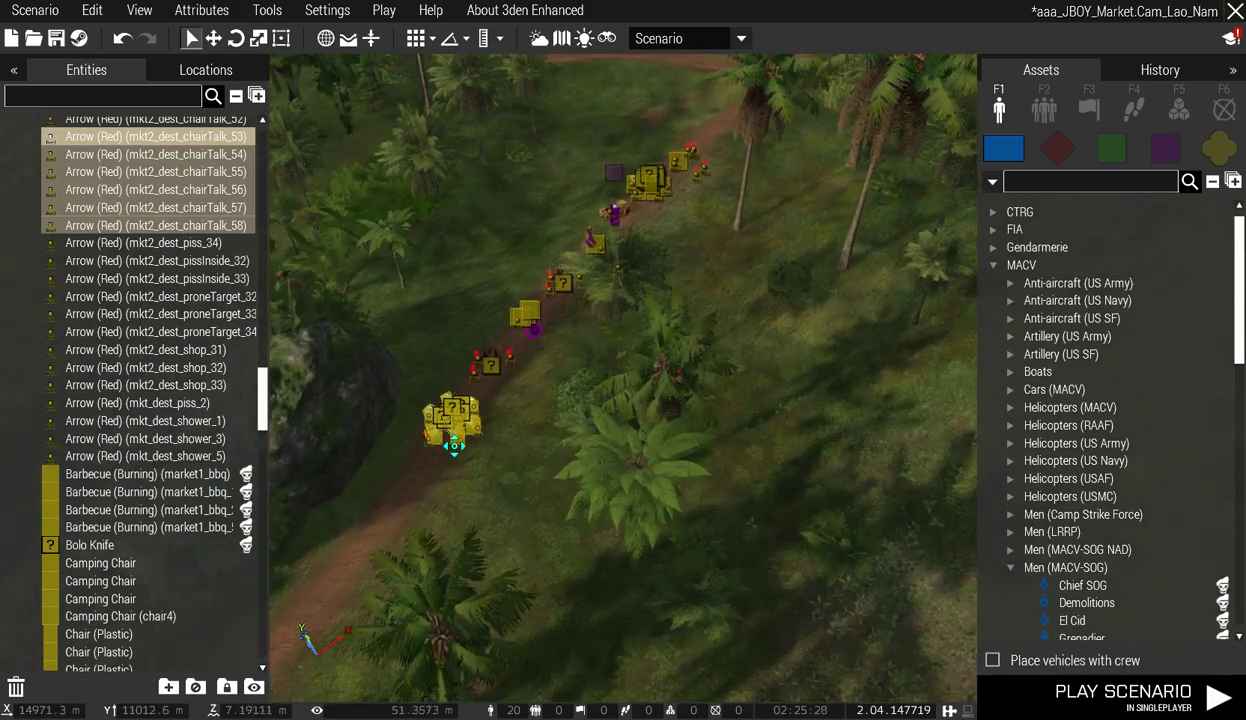
pyautogui.scroll(8, 454, 445)
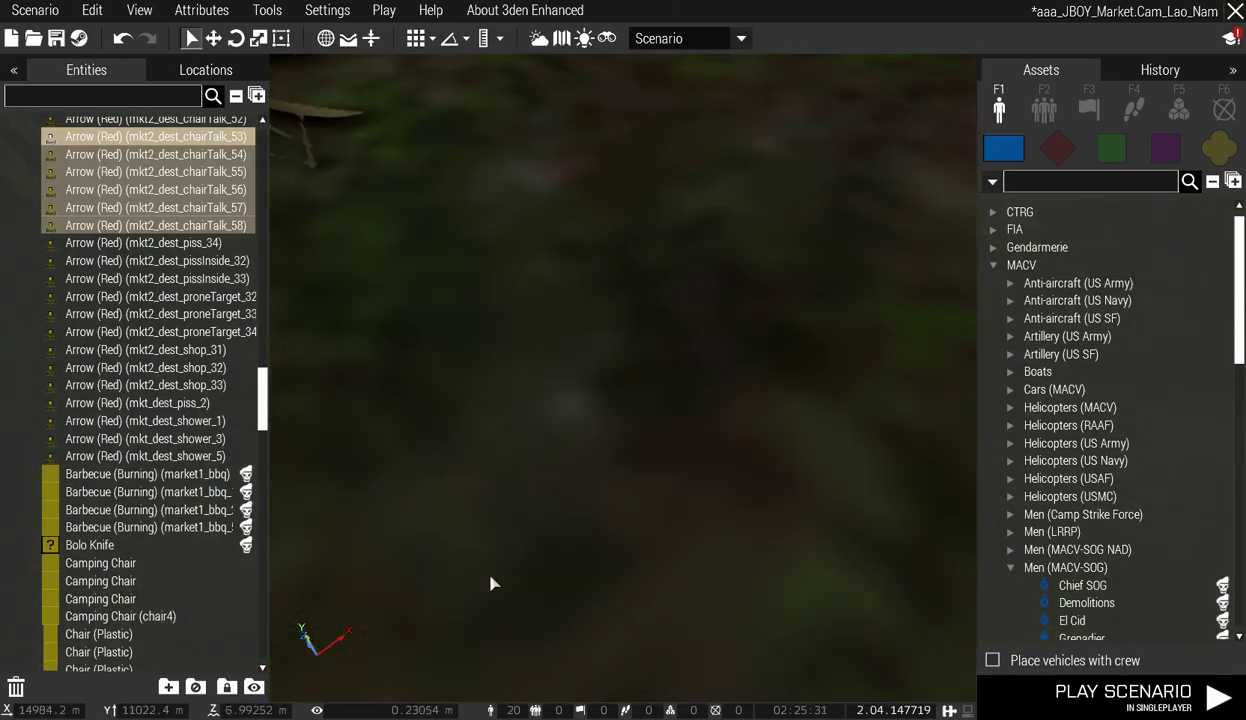
# Copy the hanging meat rack with its three arrows from the dirt road into the village market and delete the three leftover arrows beside it.
pyautogui.scroll(-6, 491, 583)
pyautogui.scroll(-4, 491, 583)
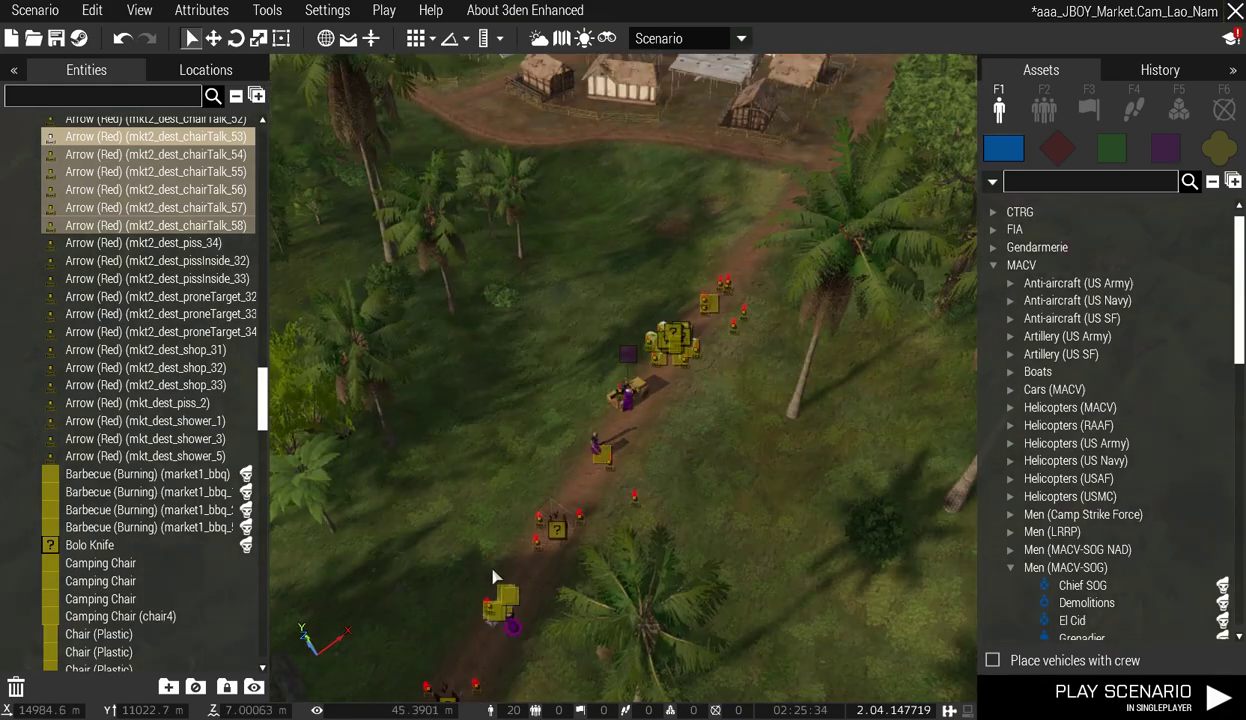
pyautogui.moveTo(492, 471); pyautogui.dragTo(860, 438)
pyautogui.press('w')
pyautogui.press('d')
pyautogui.press('w')
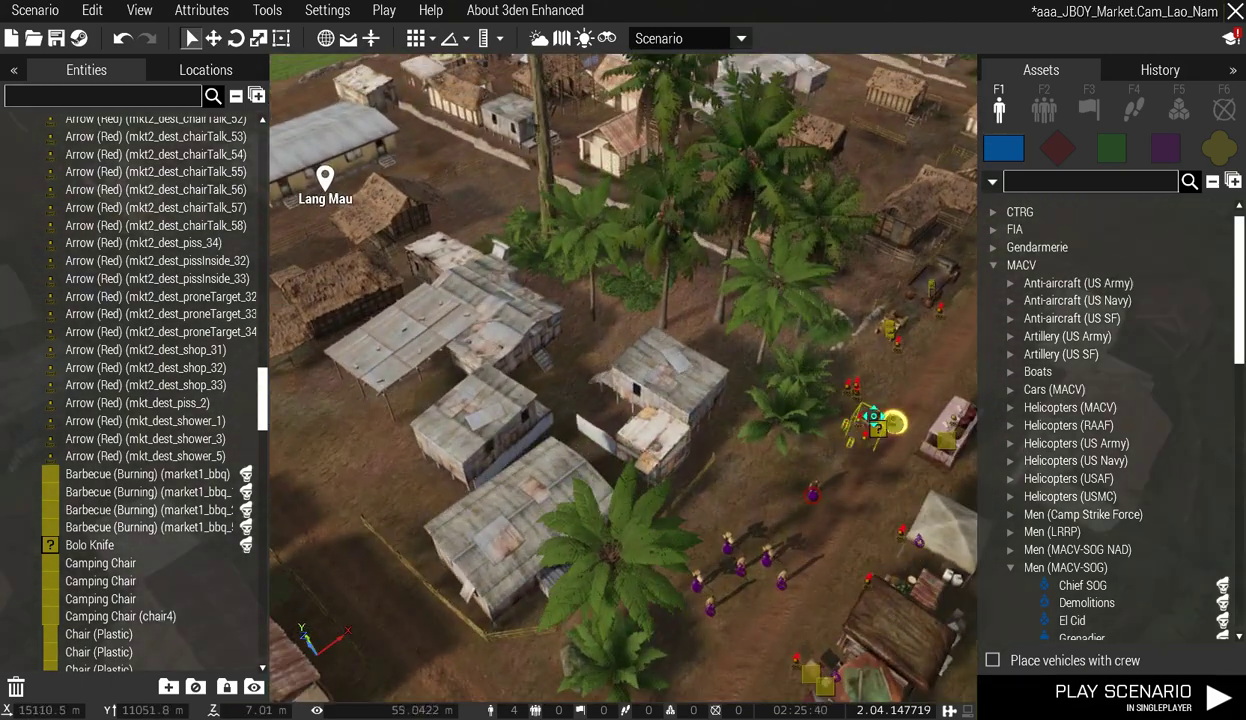
pyautogui.moveTo(808, 356); pyautogui.dragTo(757, 378)
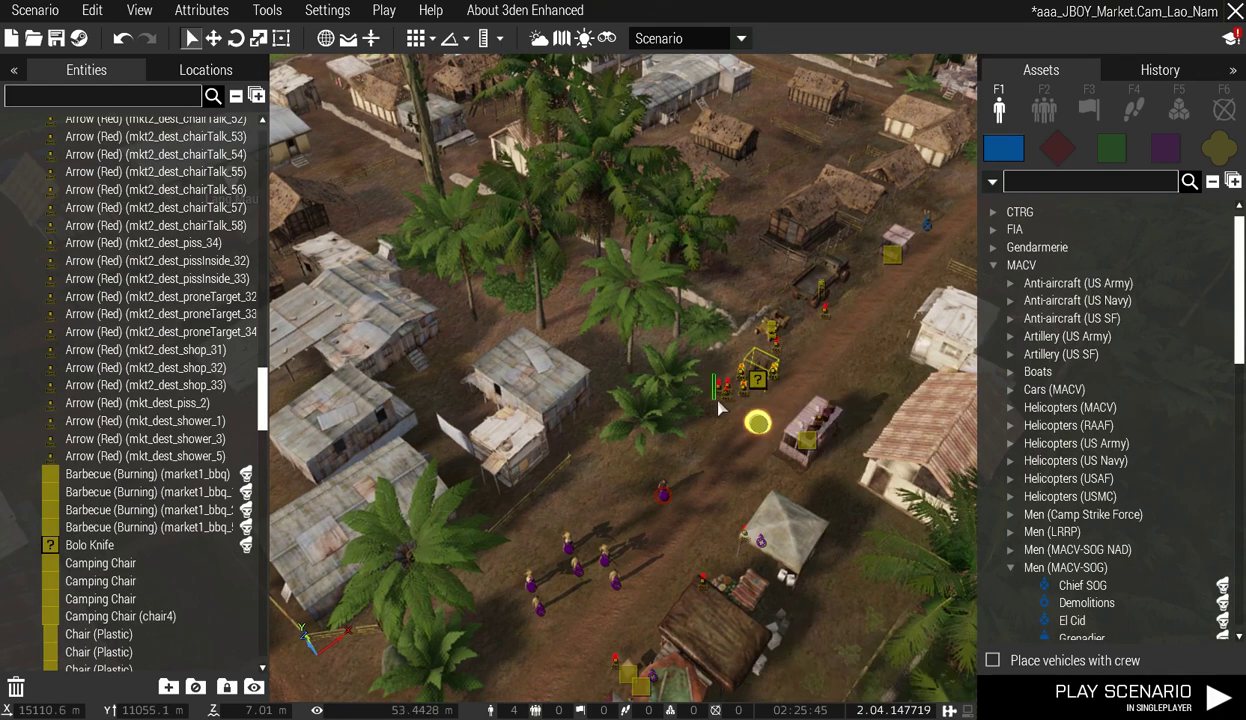
pyautogui.moveTo(717, 401); pyautogui.dragTo(735, 408)
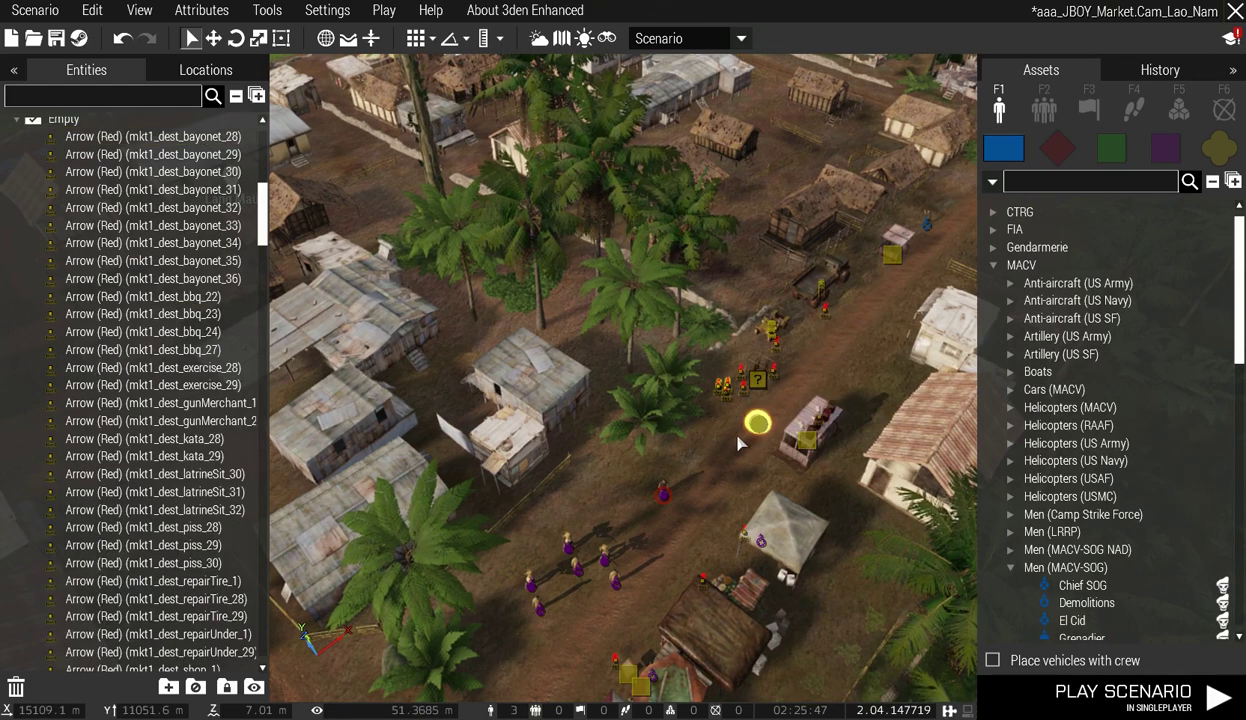
pyautogui.click(738, 442)
# Copy the barbecue together with its seller and red arrow from the dirt road outside the village.
pyautogui.press('s')
pyautogui.press('a')
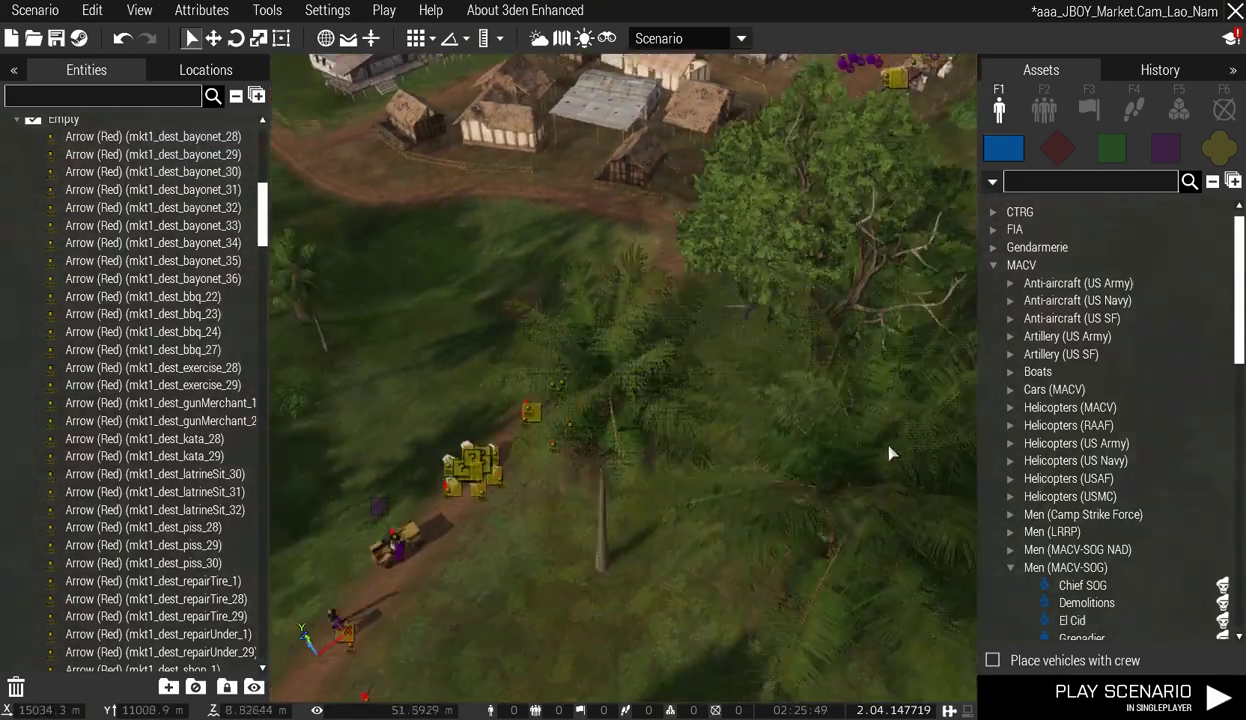
pyautogui.press('s')
pyautogui.press('a')
pyautogui.scroll(4, 759, 321)
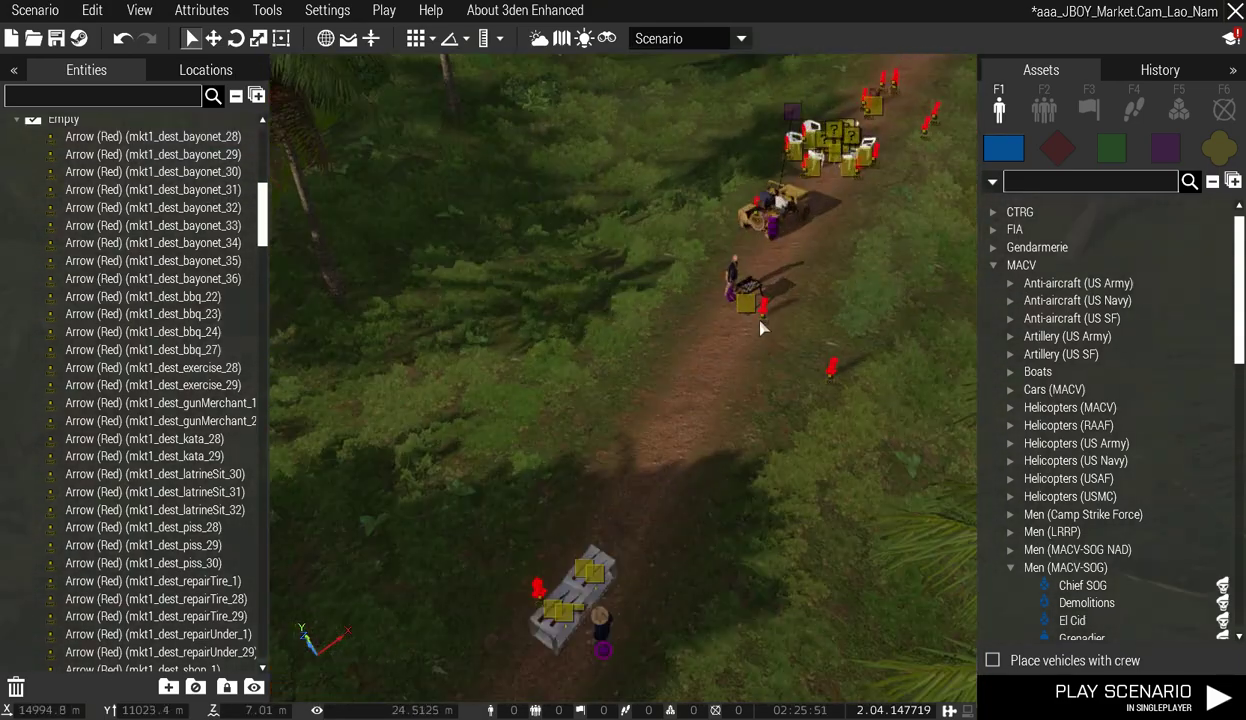
pyautogui.scroll(5, 720, 321)
pyautogui.press('s')
pyautogui.scroll(-4, 628, 314)
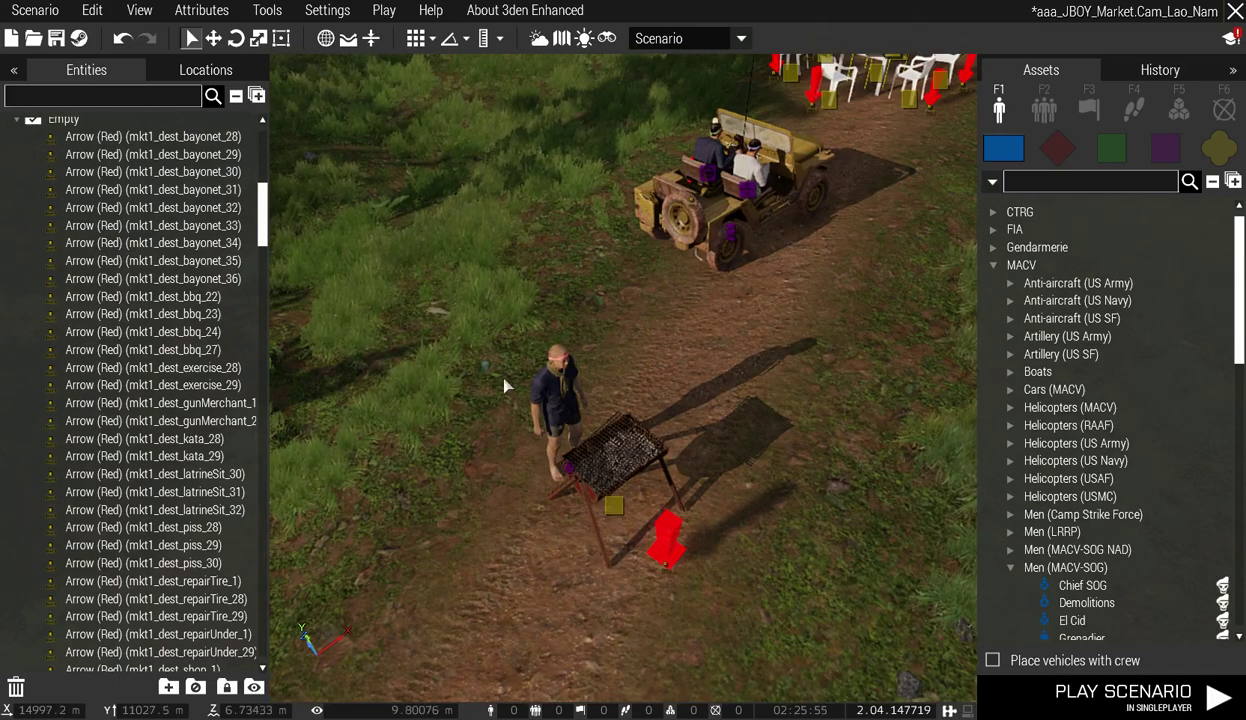
pyautogui.moveTo(440, 306); pyautogui.dragTo(811, 650)
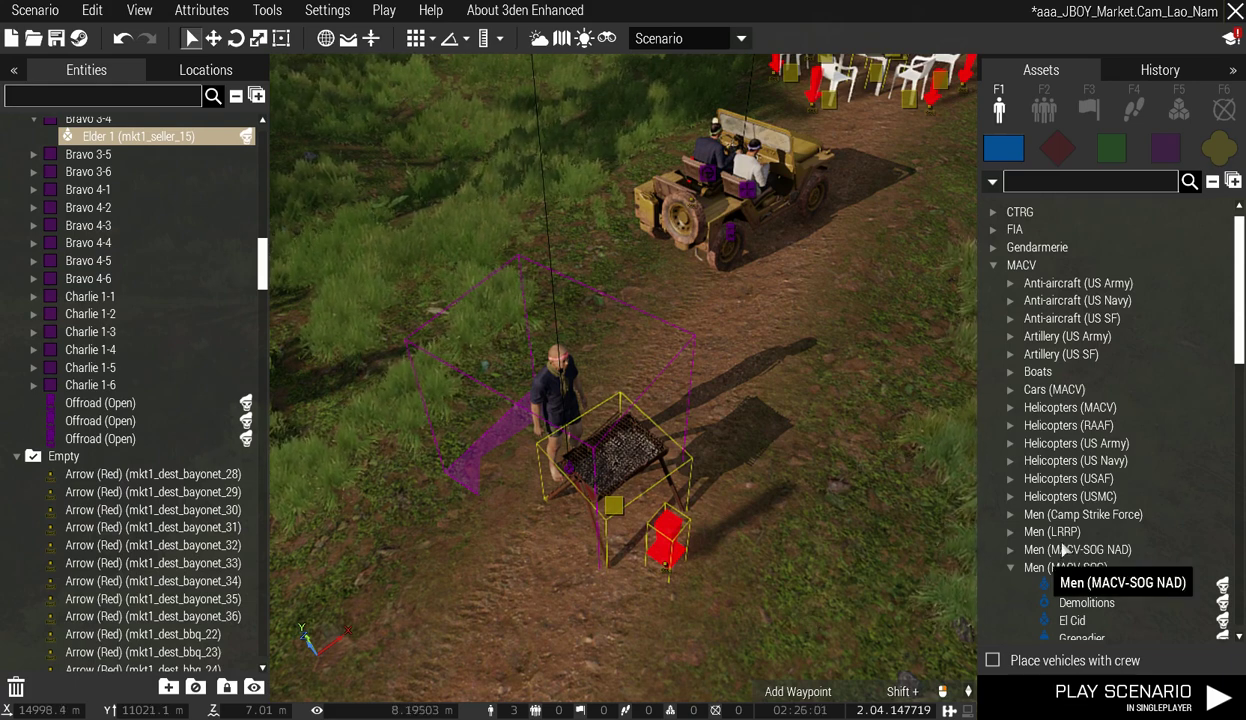
pyautogui.scroll(-4, 1055, 500)
pyautogui.scroll(-5, 865, 365)
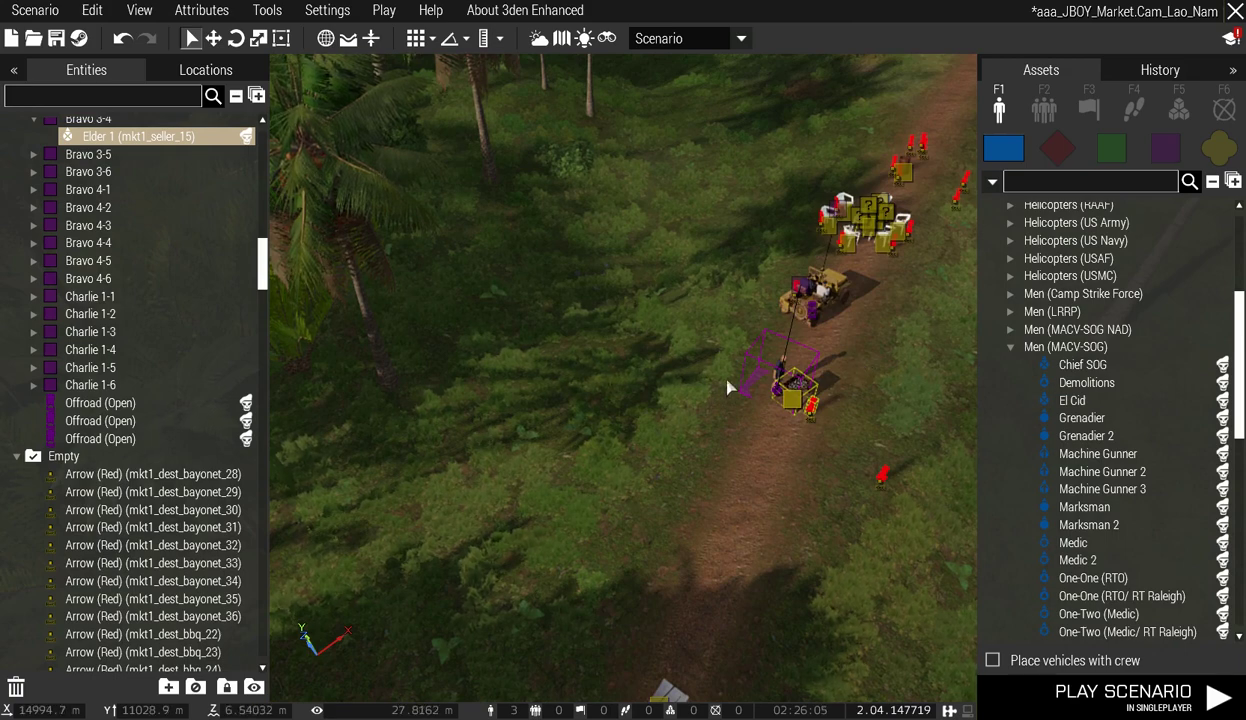
pyautogui.moveTo(690, 359); pyautogui.dragTo(842, 428)
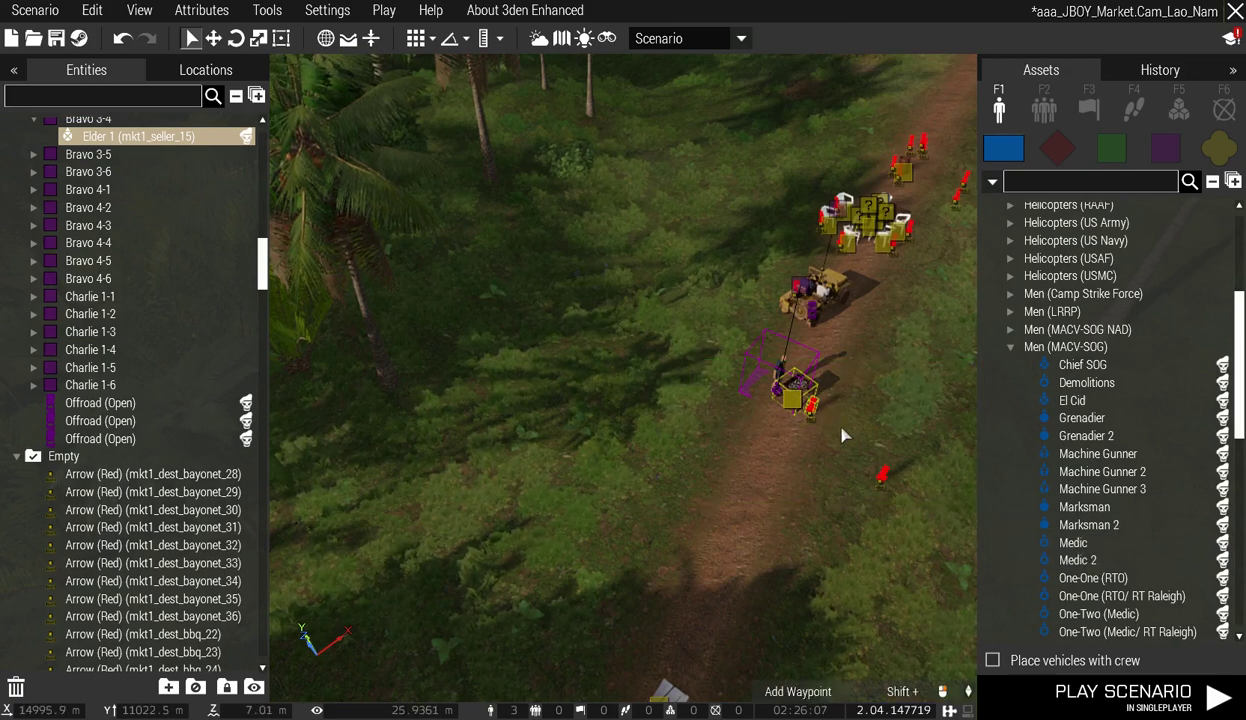
# Paste the copied barbecue, seller and arrow beside the large fern in the village market.
pyautogui.press('w')
pyautogui.moveTo(938, 385); pyautogui.dragTo(1056, 276, button='right')
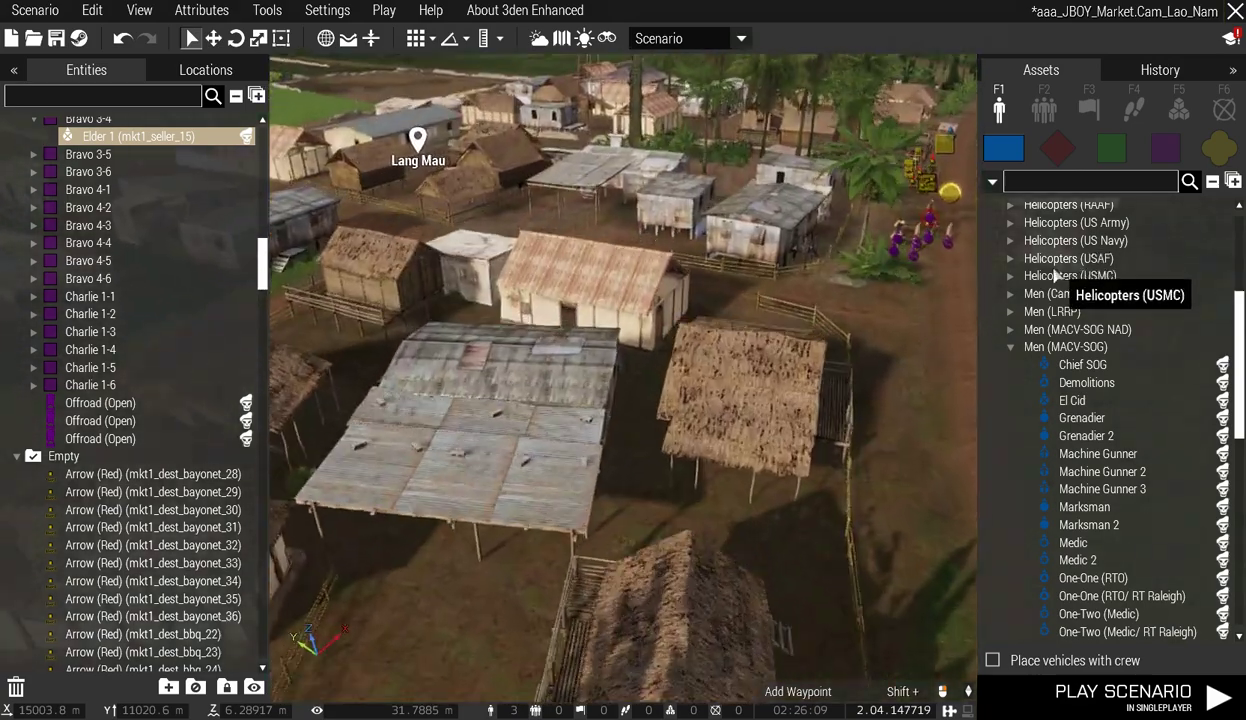
pyautogui.press('d')
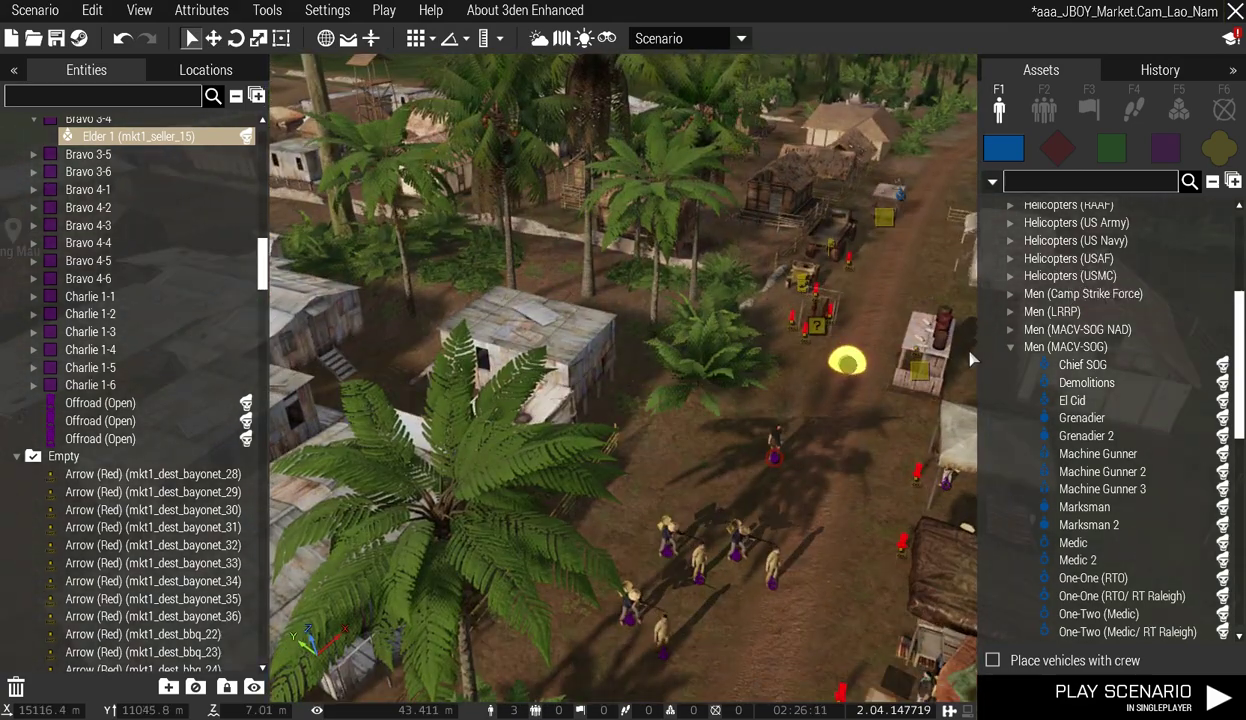
pyautogui.click(668, 443)
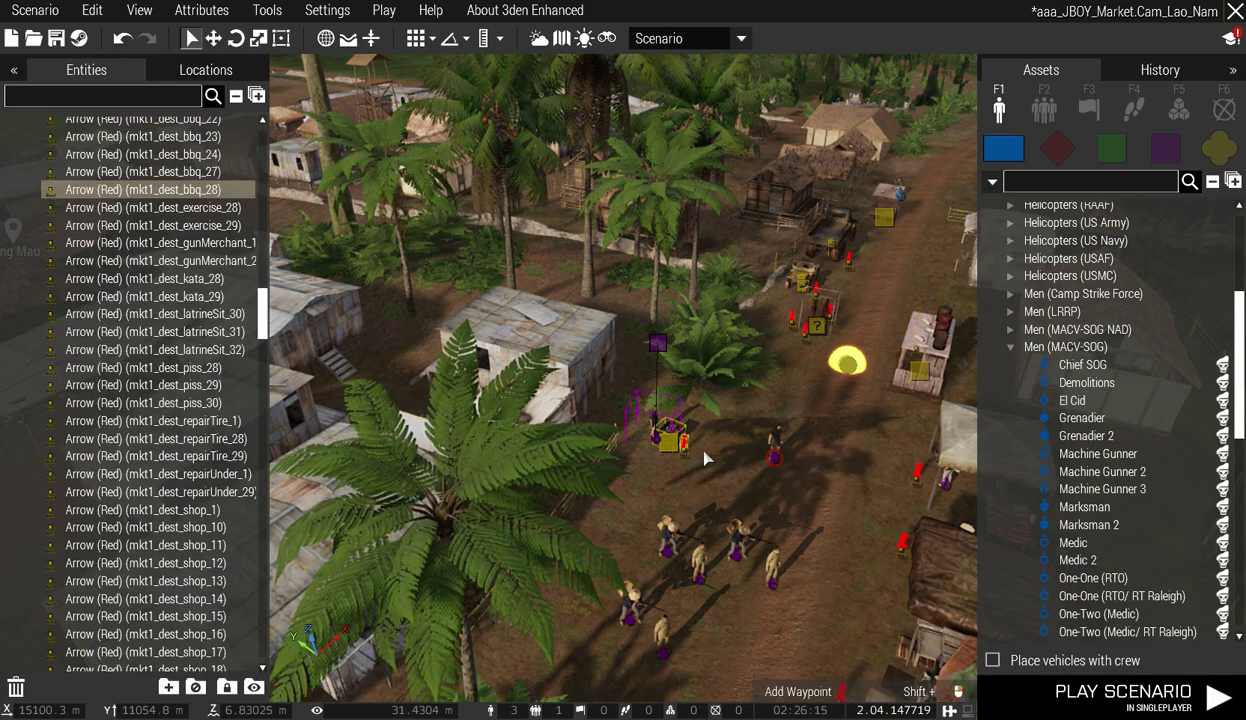
# Duplicate the group of six shoppers near the barbecue and place the copies further along the village road.
pyautogui.press('s')
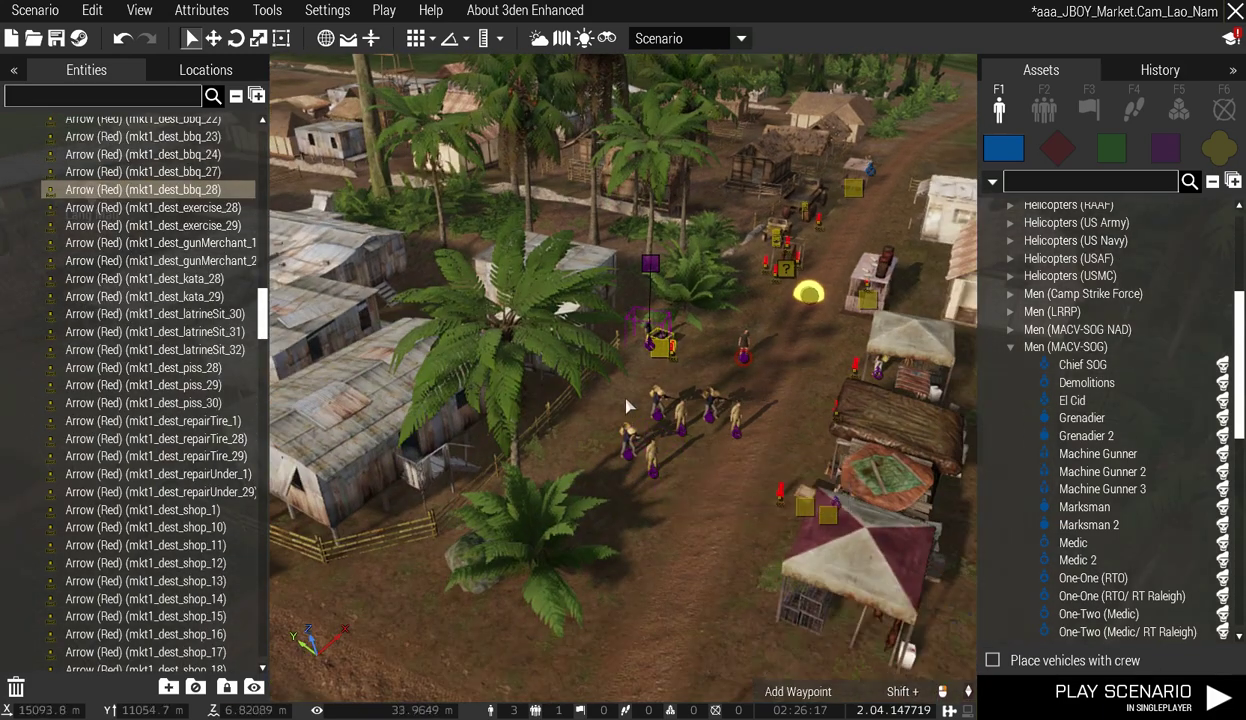
pyautogui.moveTo(595, 370); pyautogui.dragTo(745, 498)
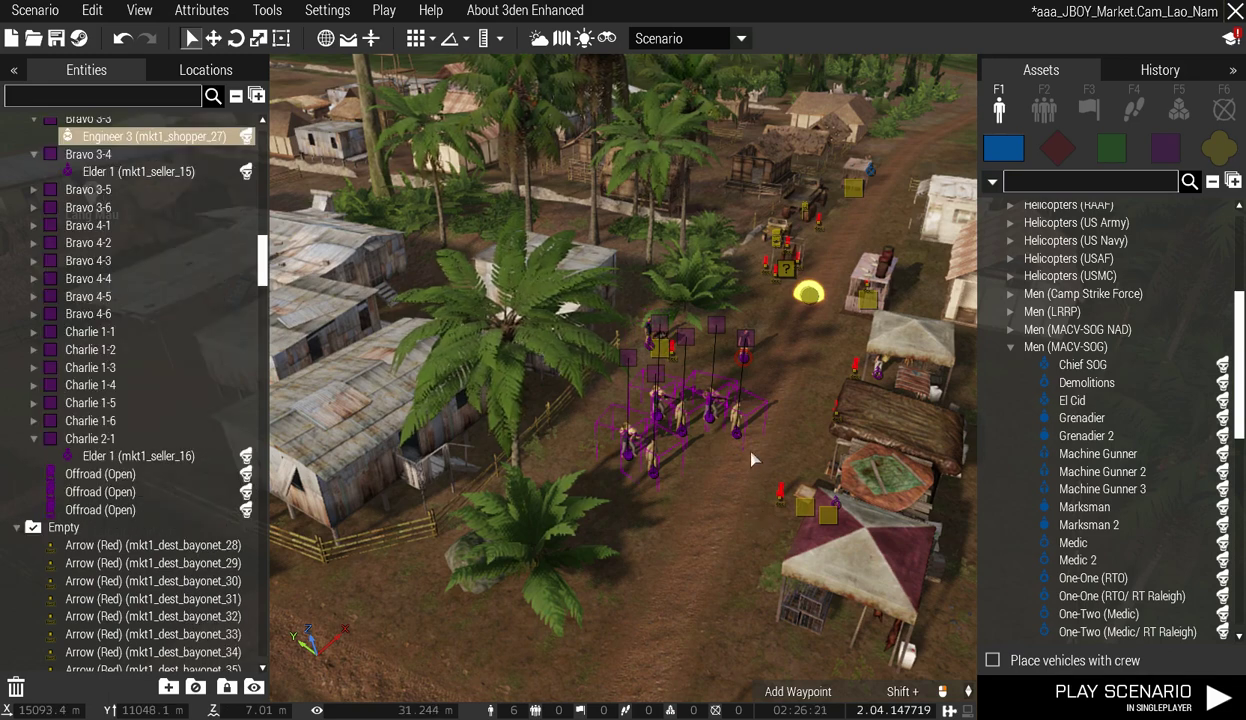
pyautogui.click(622, 558)
pyautogui.hotkey('ctrl', 'v')
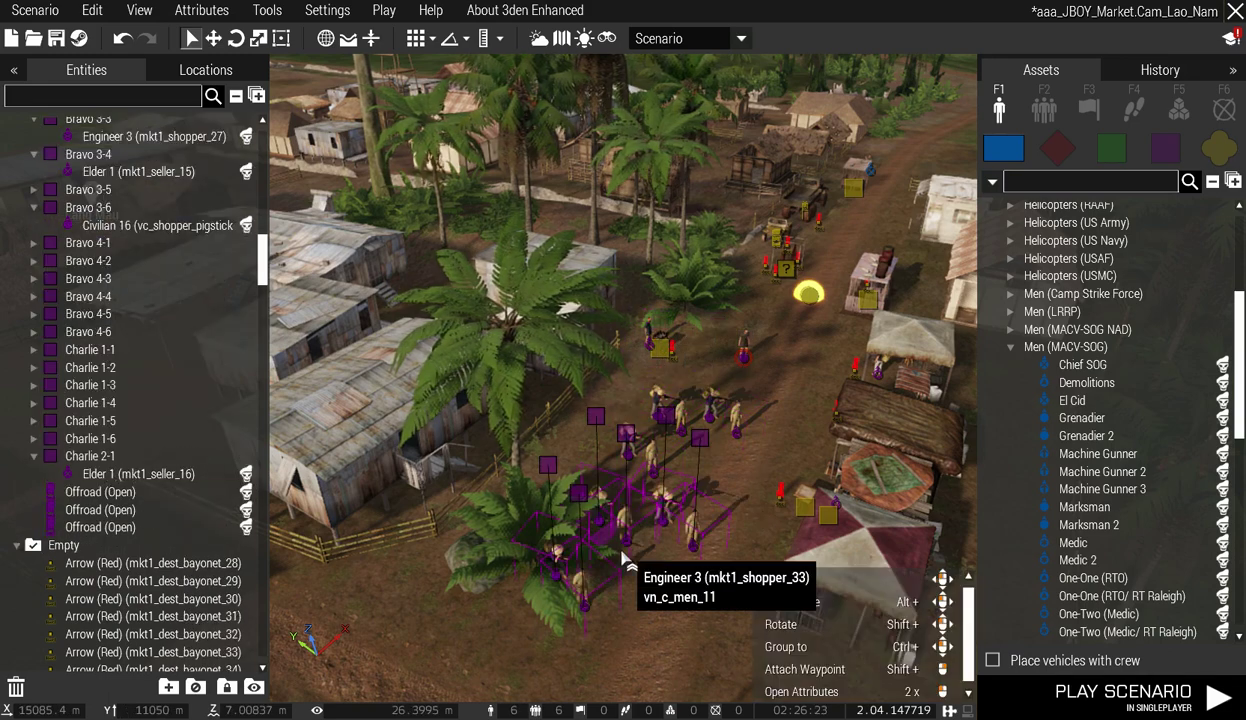
pyautogui.click(699, 536)
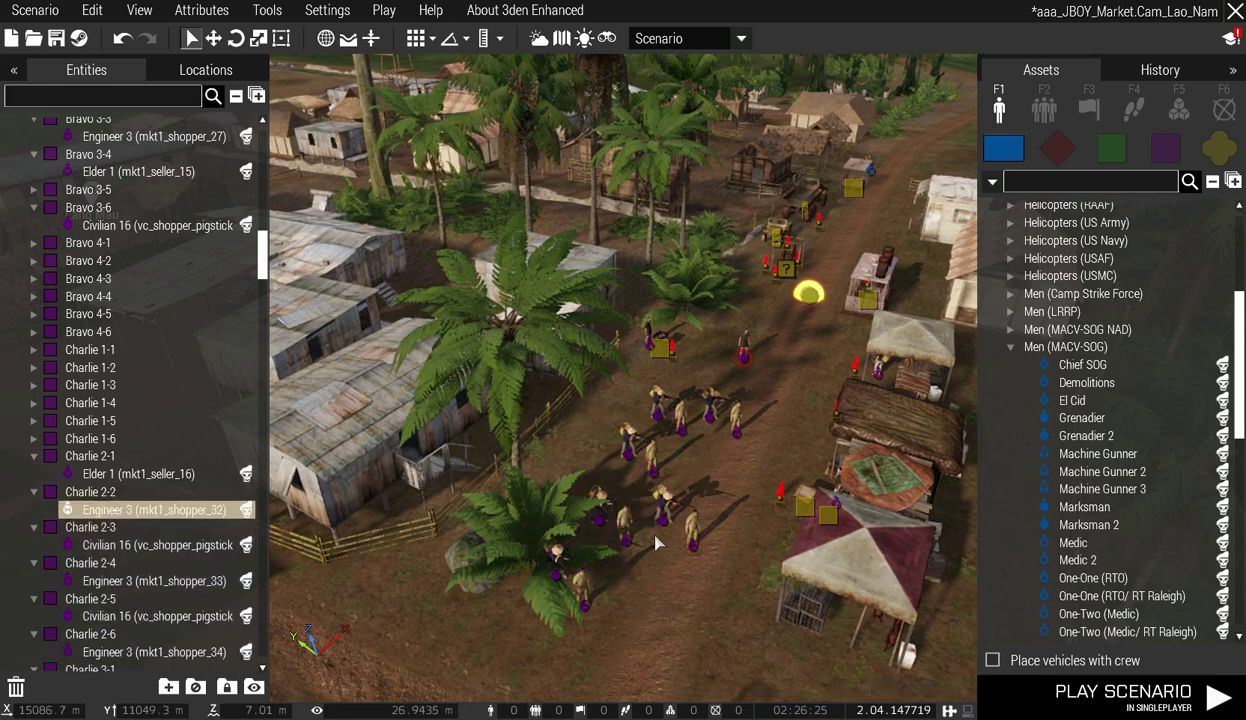
pyautogui.click(704, 536)
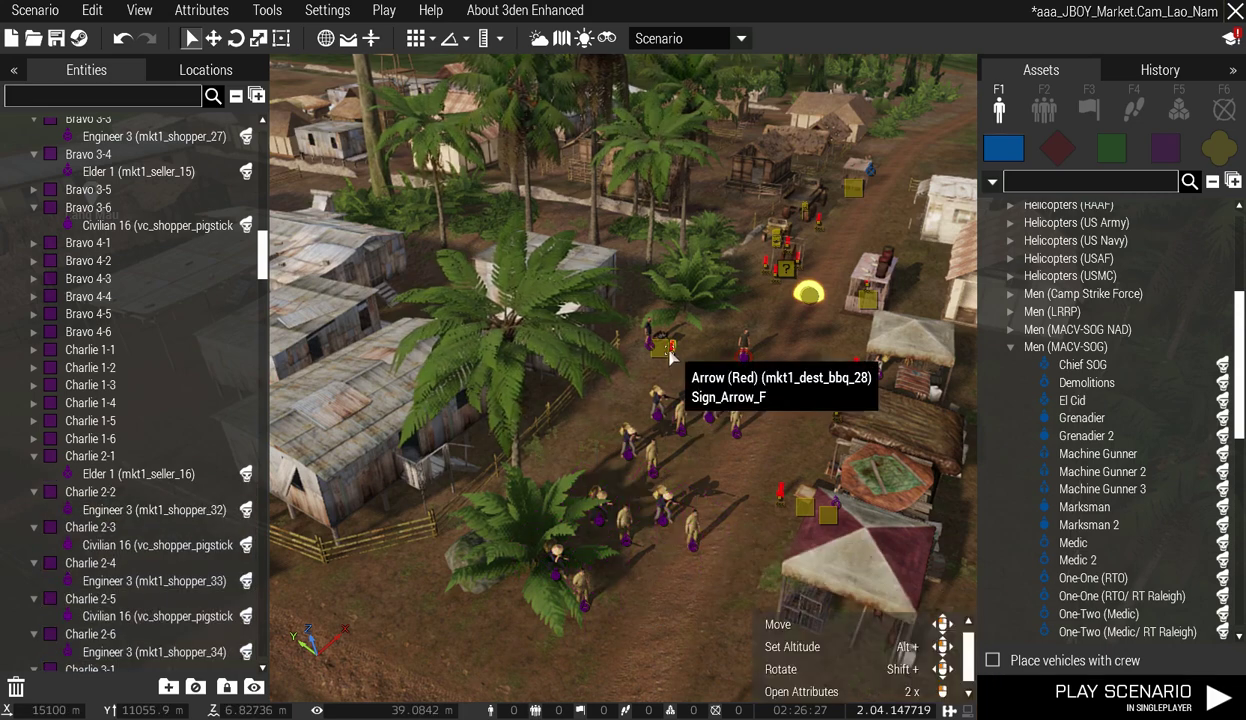
# Inspect the bbq part of the variable name on the pasted barbecue's red arrow, leaving its attributes unchanged.
pyautogui.scroll(5, 687, 345)
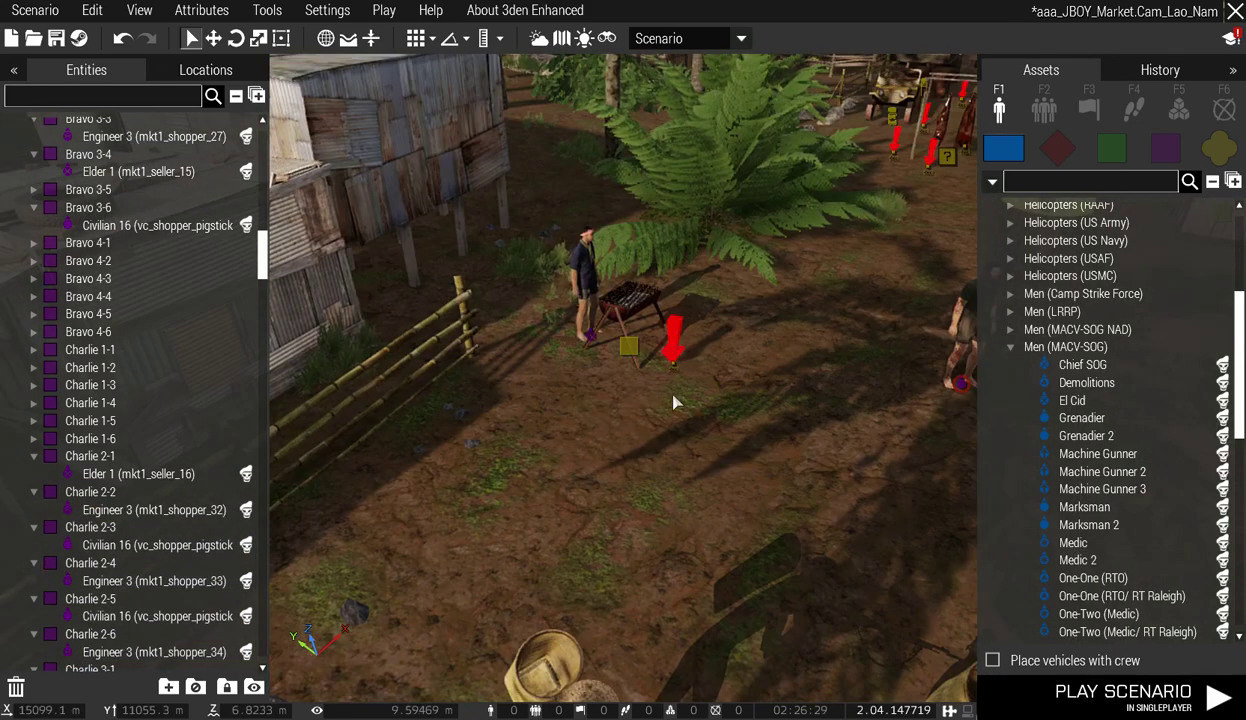
pyautogui.doubleClick(673, 352)
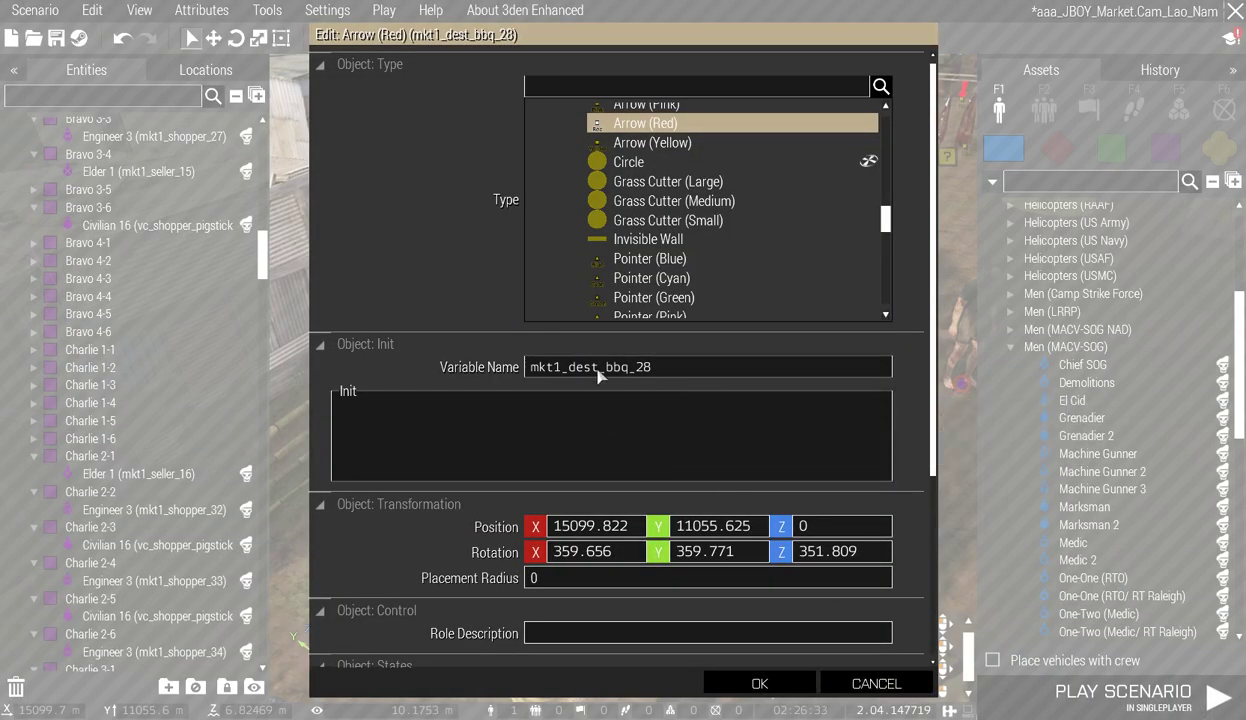
pyautogui.moveTo(605, 368); pyautogui.dragTo(628, 369)
pyautogui.click(845, 688)
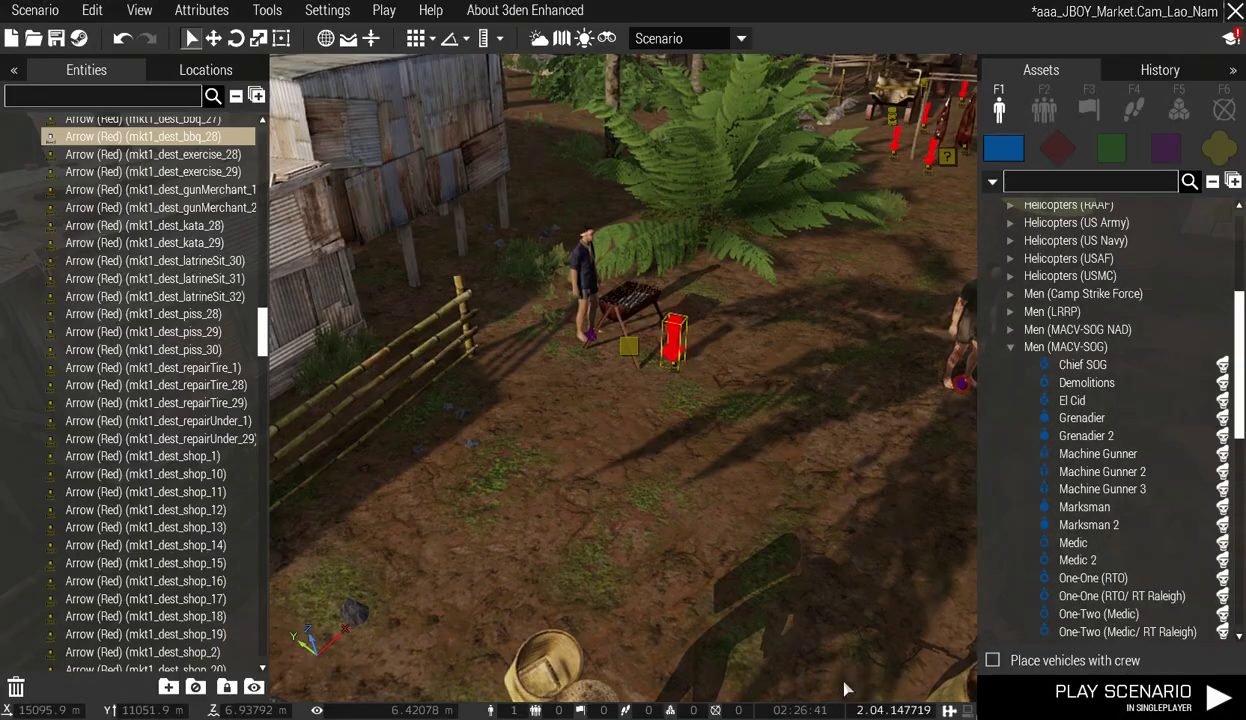
pyautogui.scroll(-5, 695, 537)
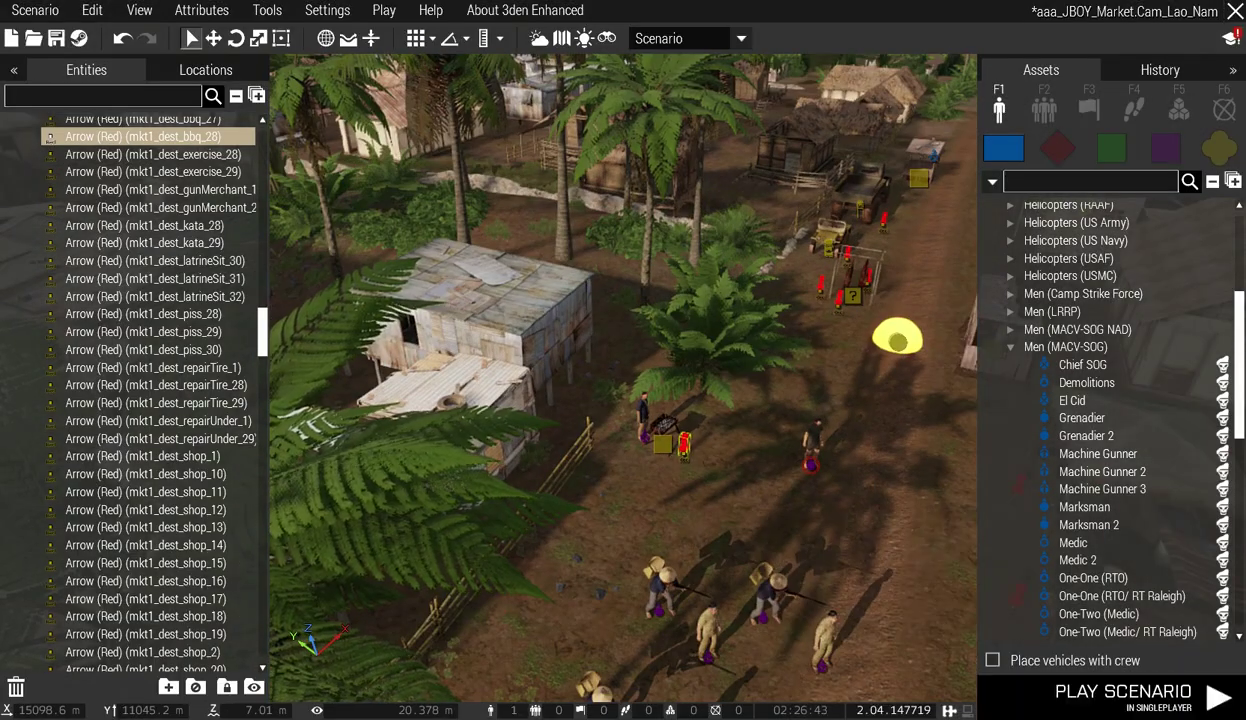
# Play the scenario in singleplayer and watch the enlarged shopper crowd in third-person and first-person view.
pyautogui.click(1138, 697)
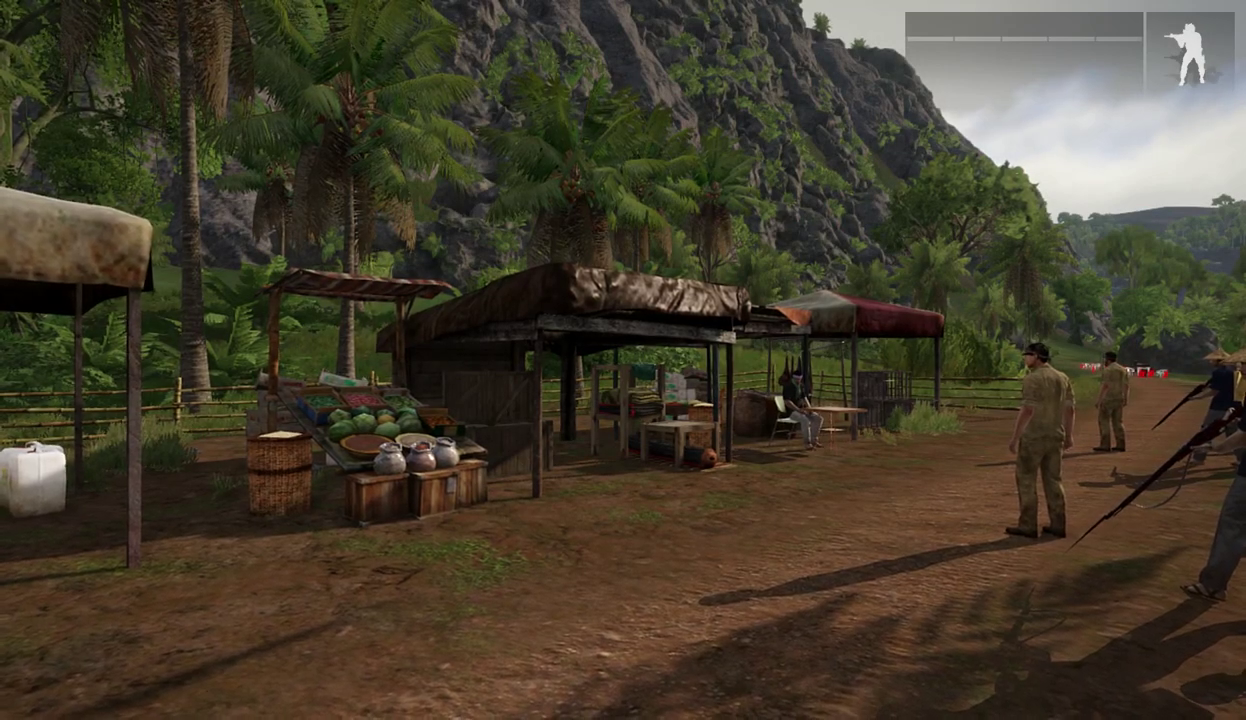
pyautogui.press('w')
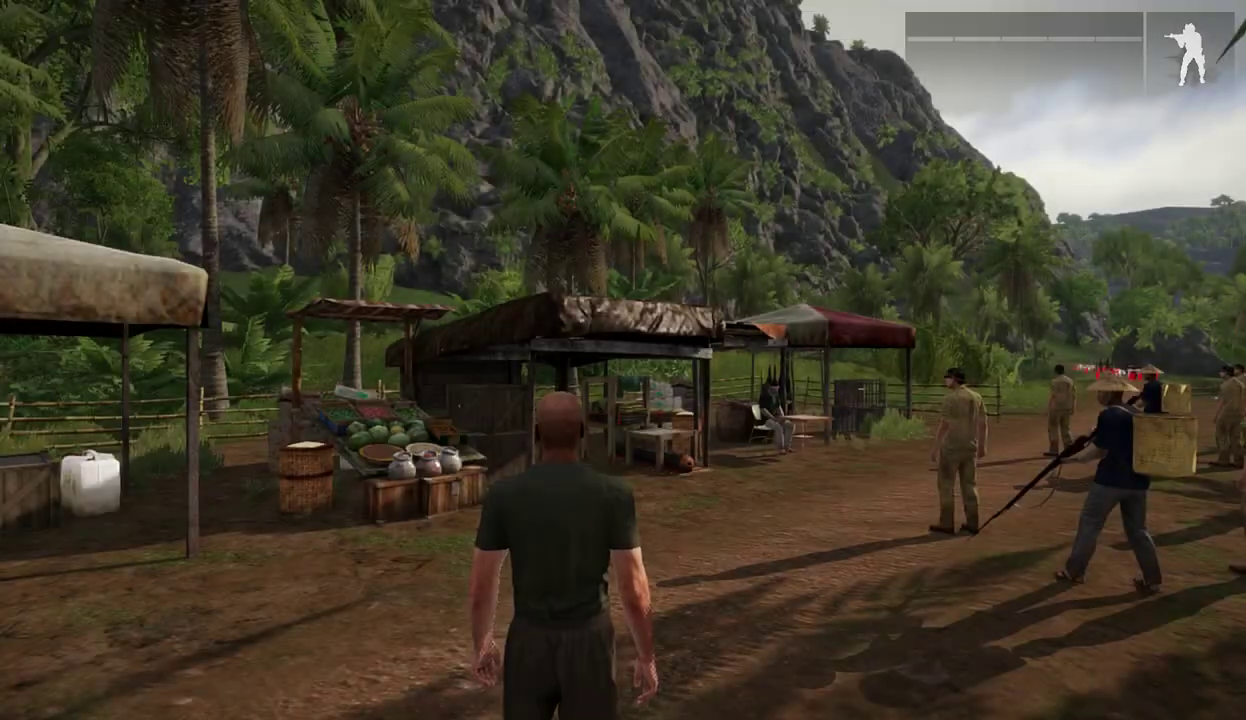
pyautogui.press('w')
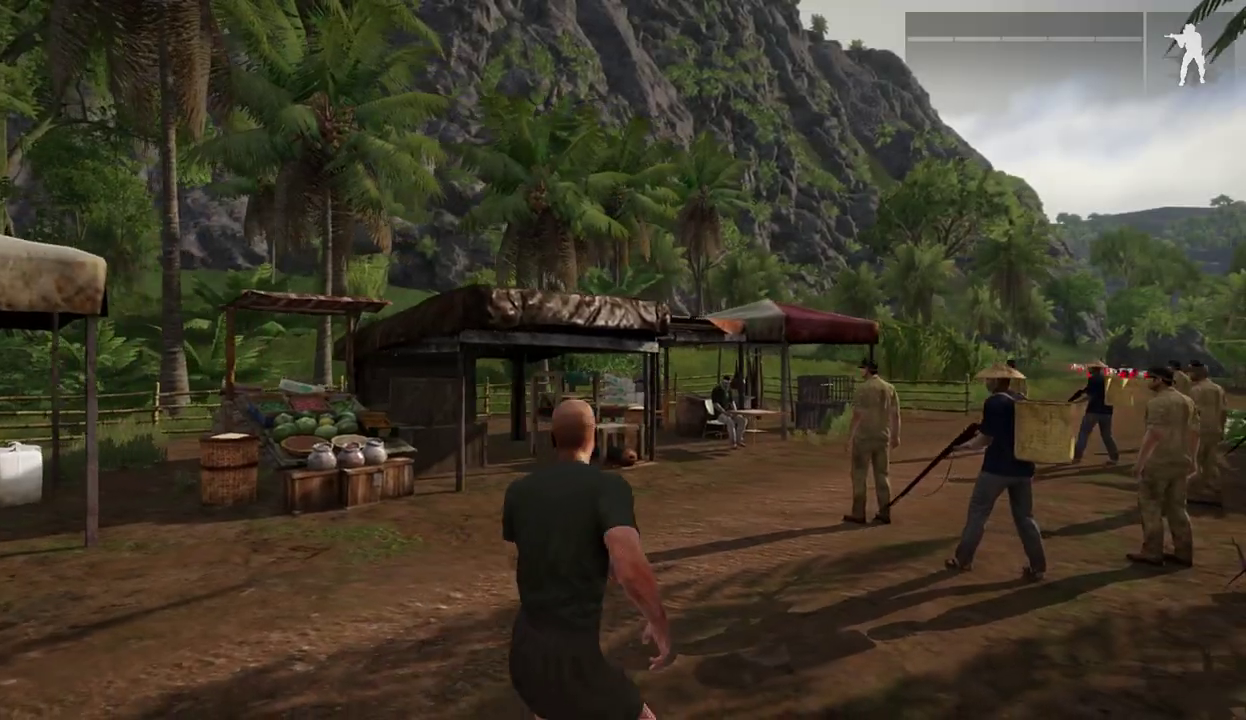
pyautogui.press('KP_Enter')
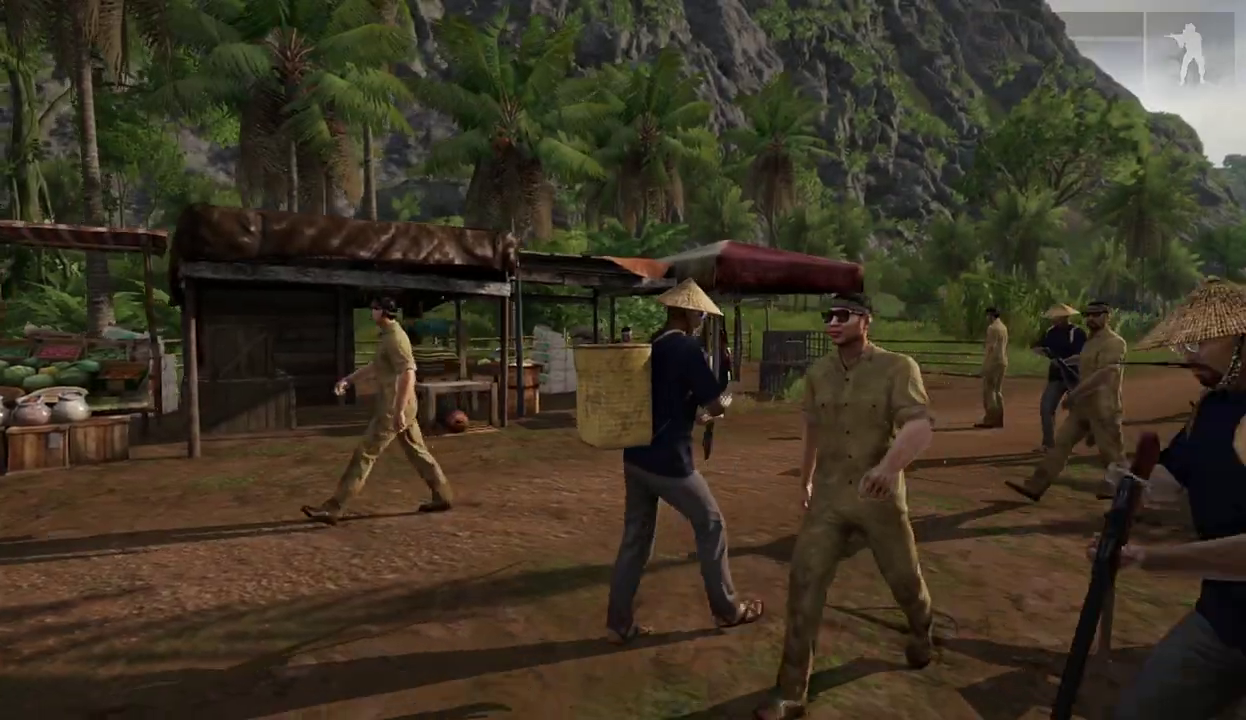
# Walk through the village market to the new barbecue by the fern and examine the grill and its seller.
pyautogui.press('w')
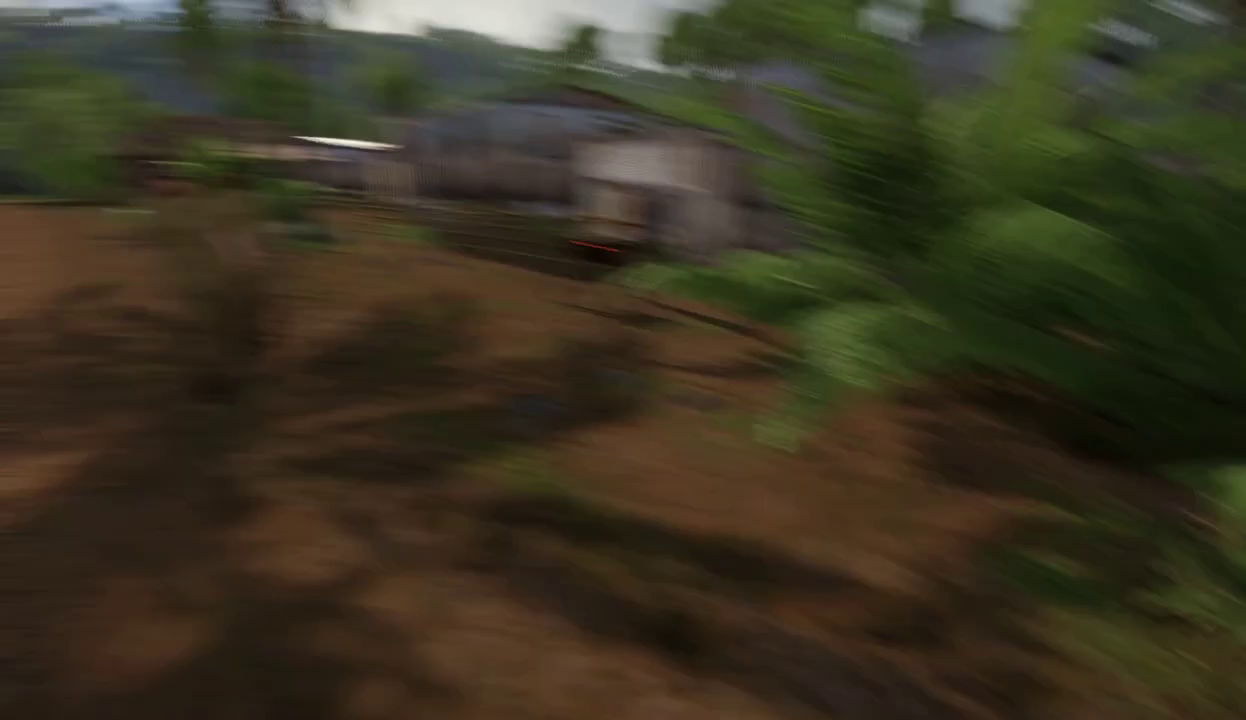
pyautogui.press('w')
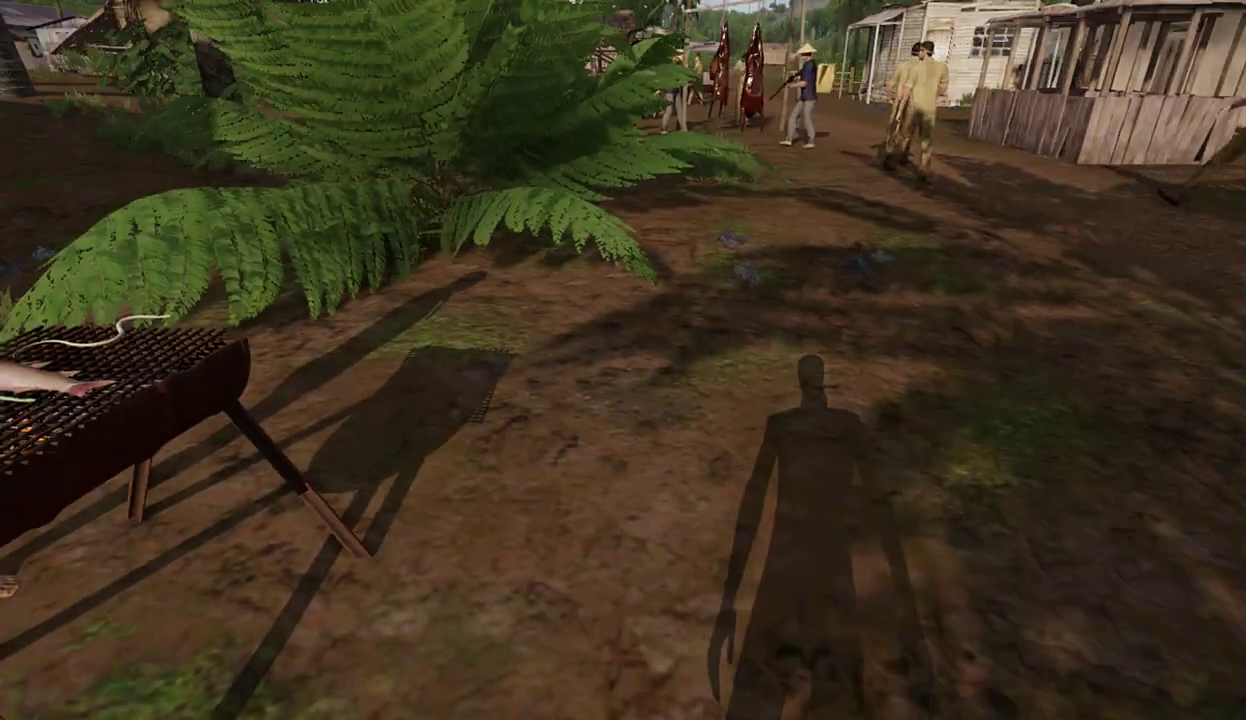
pyautogui.press('w')
pyautogui.press('s')
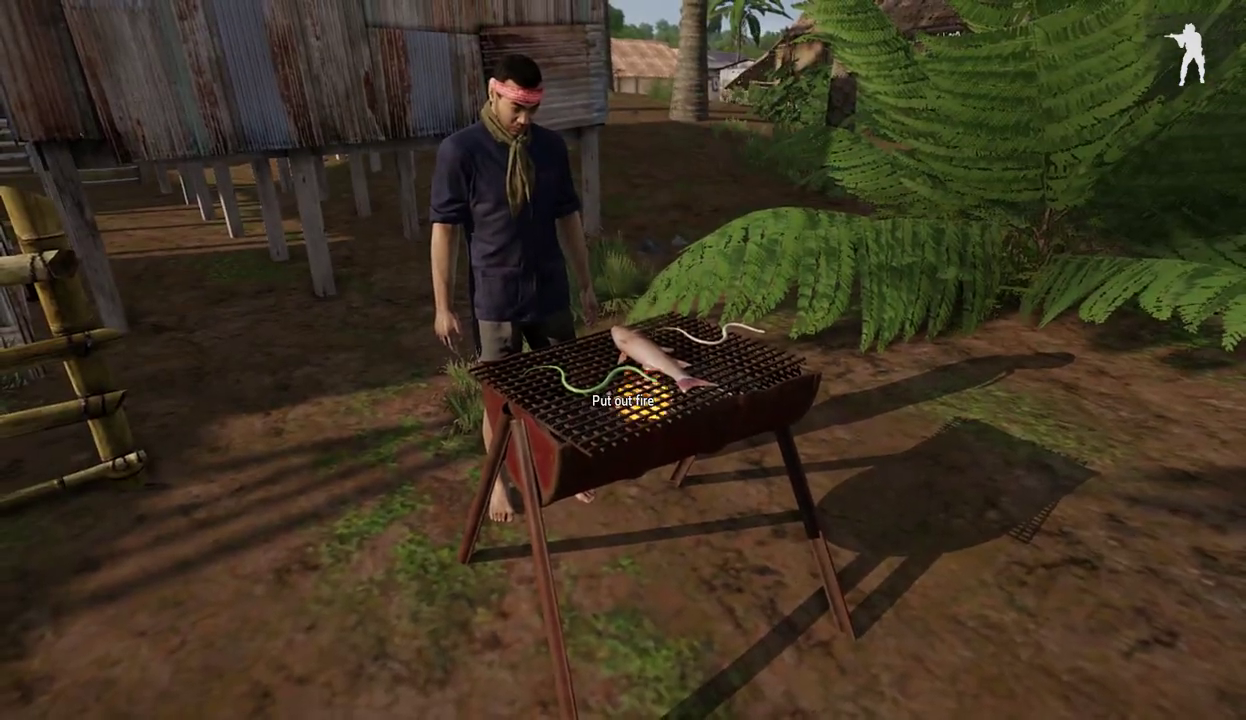
pyautogui.scroll(-1, 623, 360)
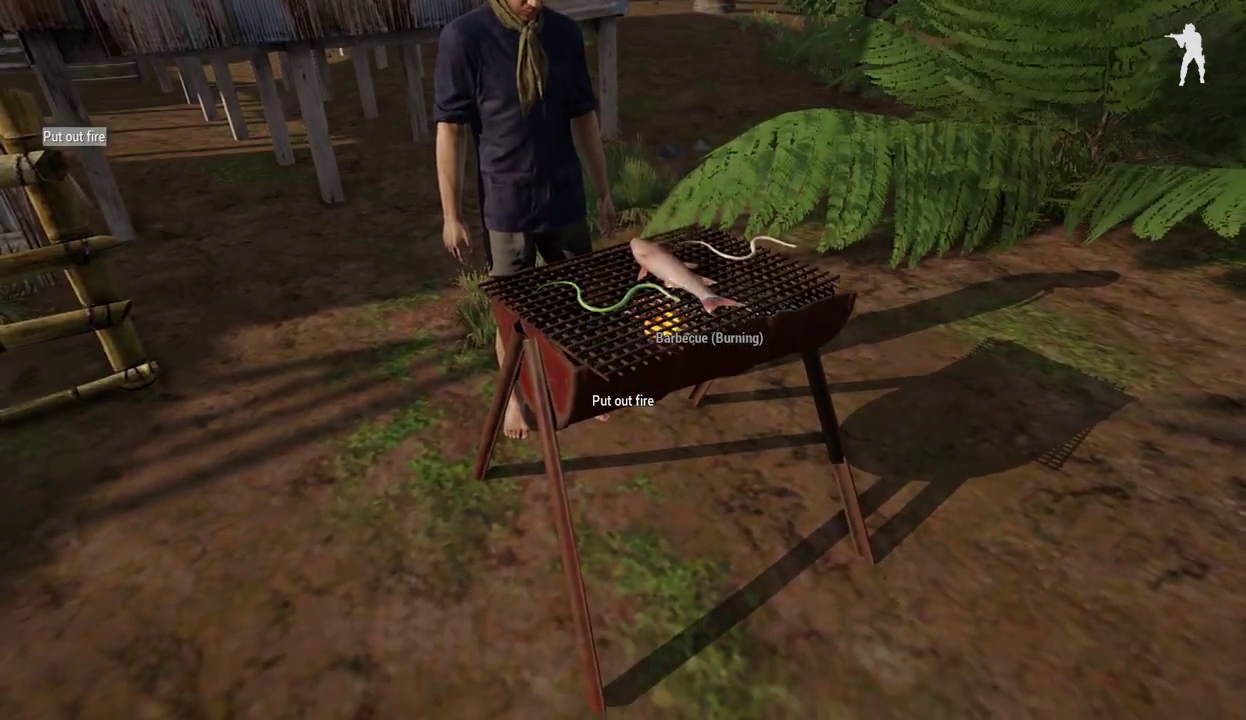
# Repeatedly put out and relight the new barbecue's fire to test the grill's interaction.
pyautogui.press('space')
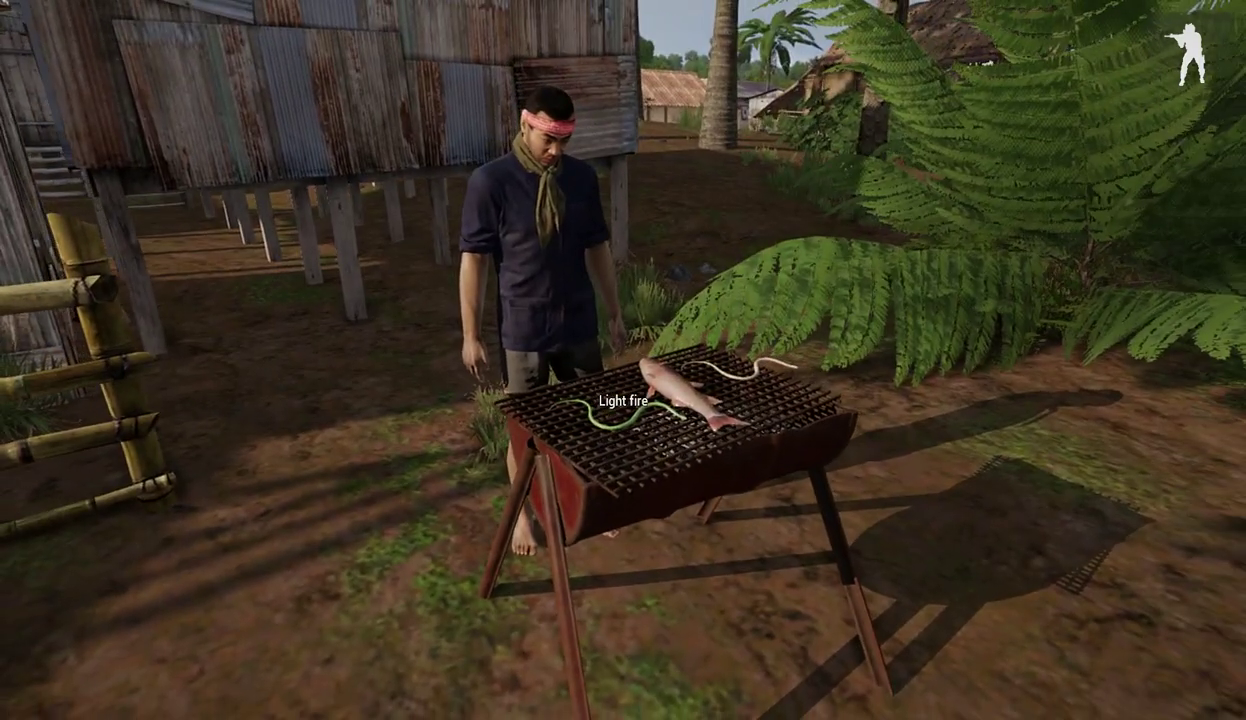
pyautogui.press('space')
pyautogui.scroll(-1, 623, 360)
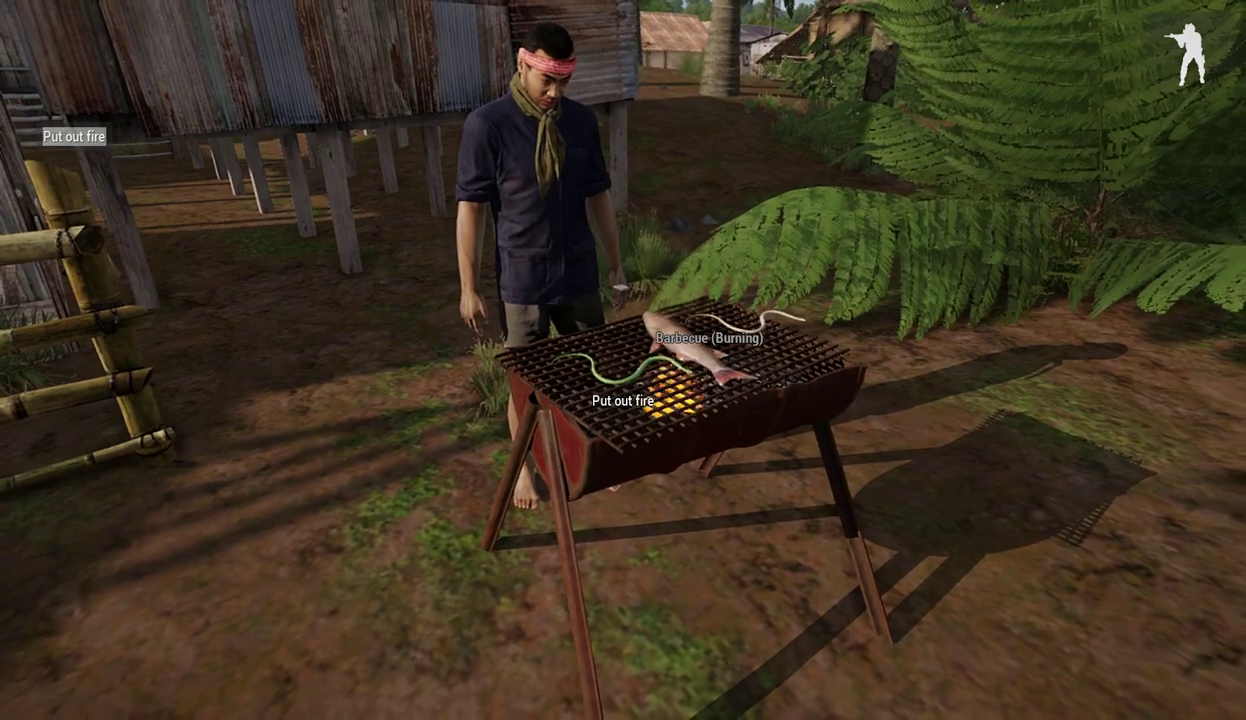
pyautogui.press('space')
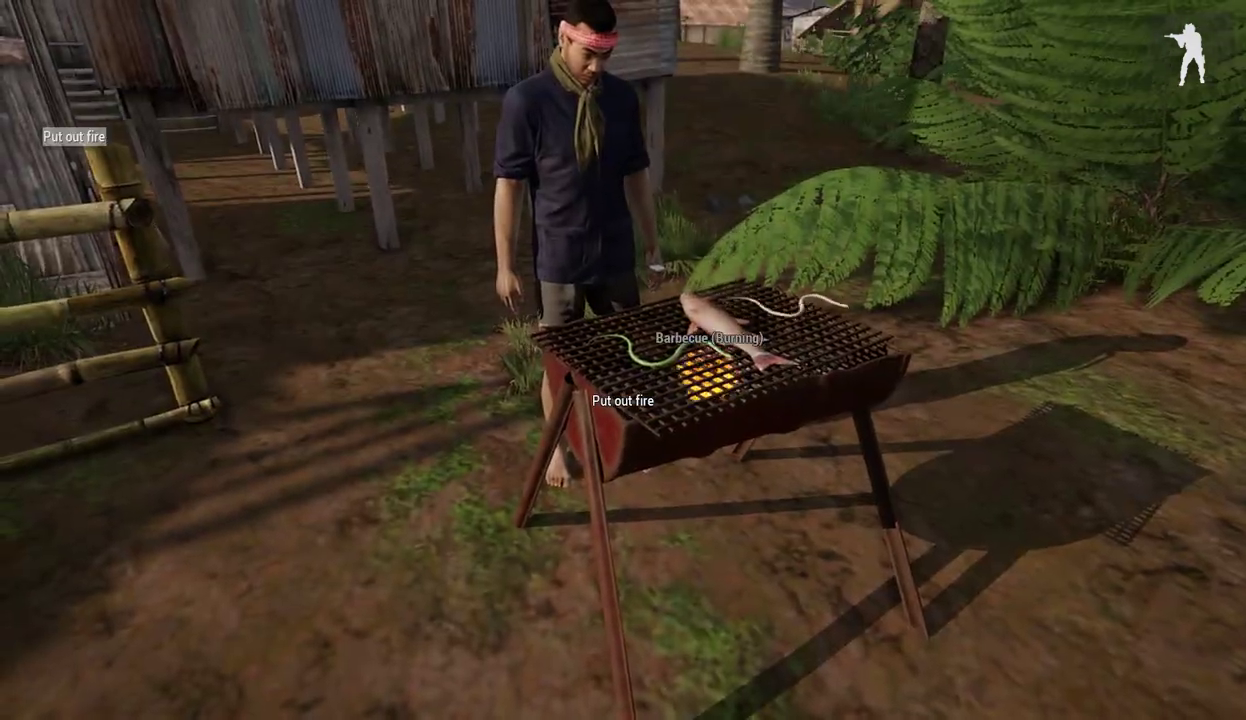
pyautogui.press('space')
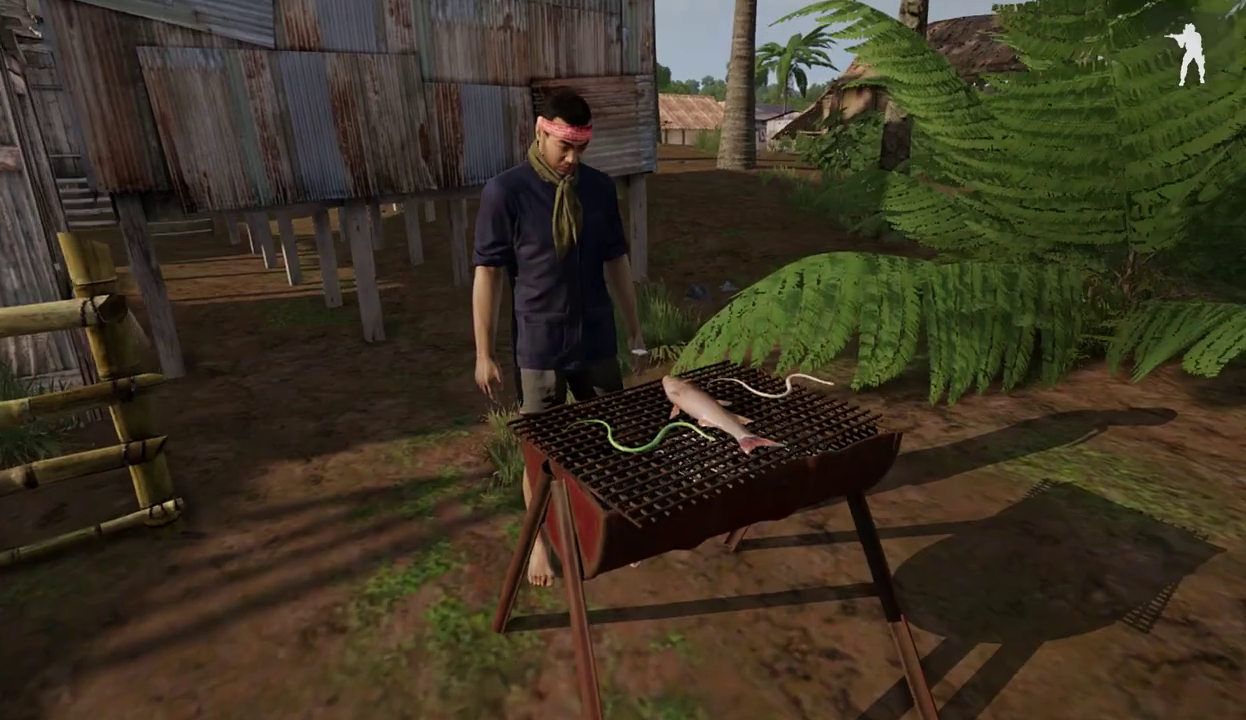
pyautogui.press('space')
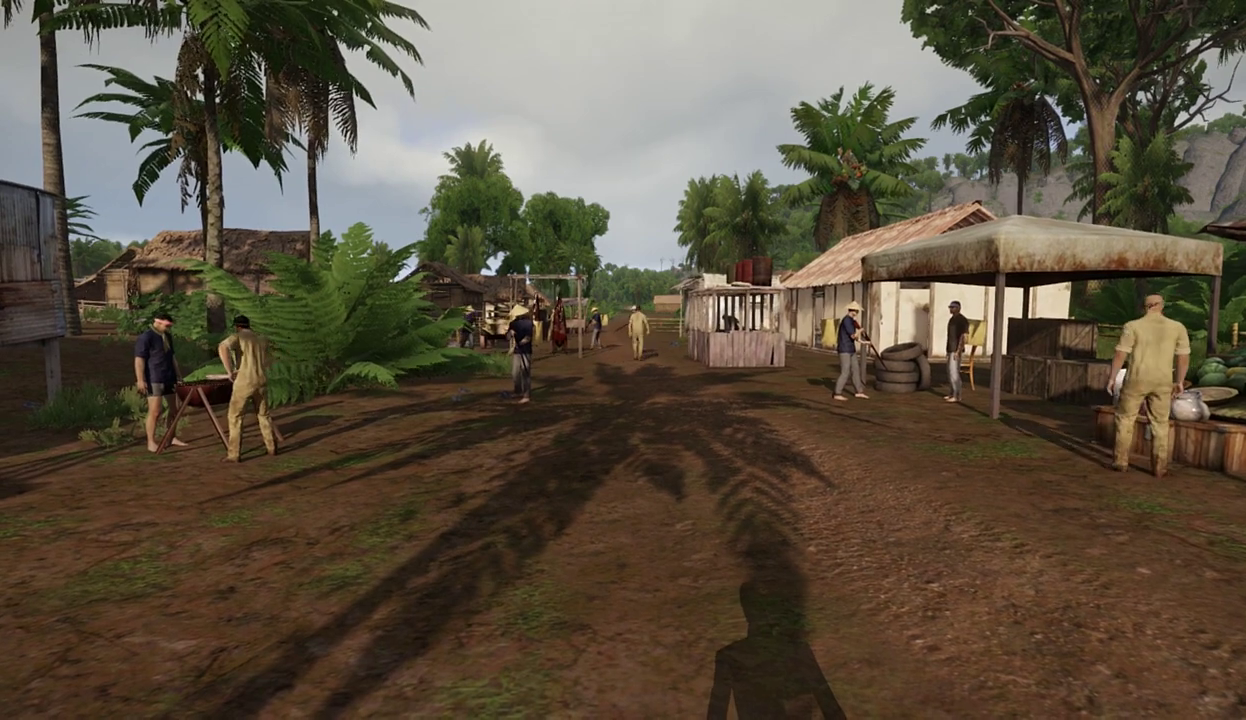
# Resume the paused scenario and team-switch to the Alpha 1-1 2 Military Policeman.
pyautogui.press('Escape')
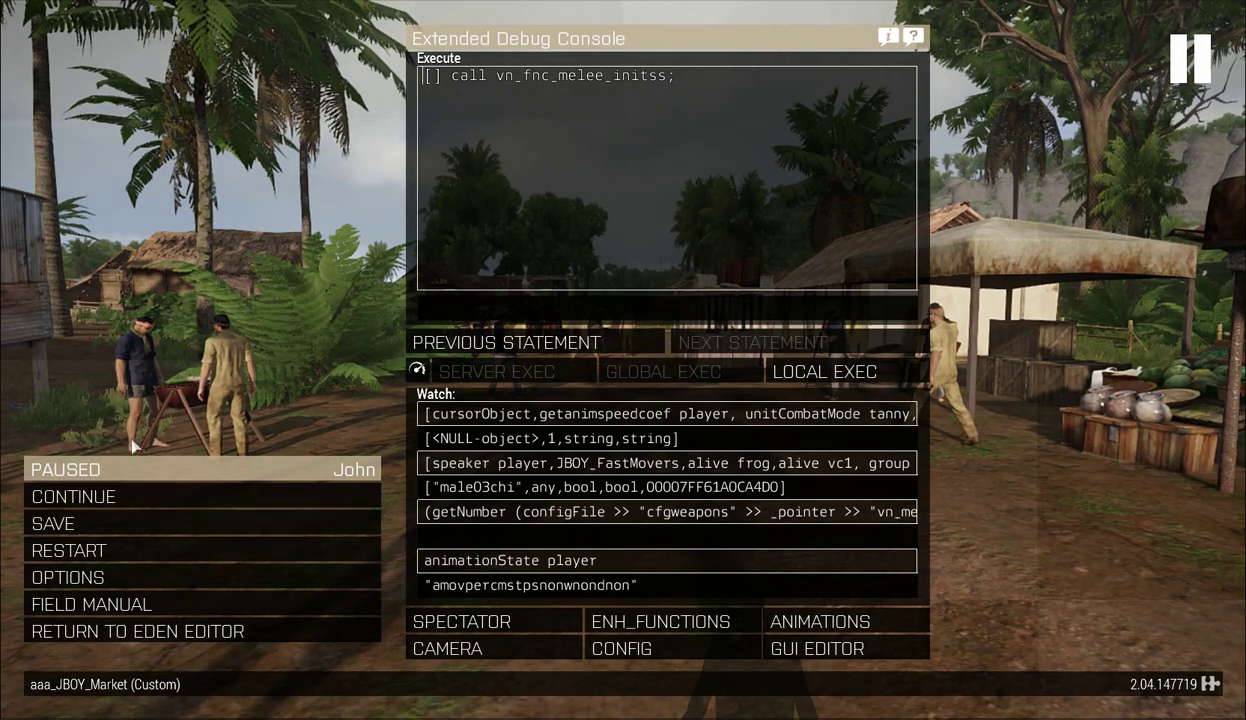
pyautogui.click(110, 500)
pyautogui.press('t')
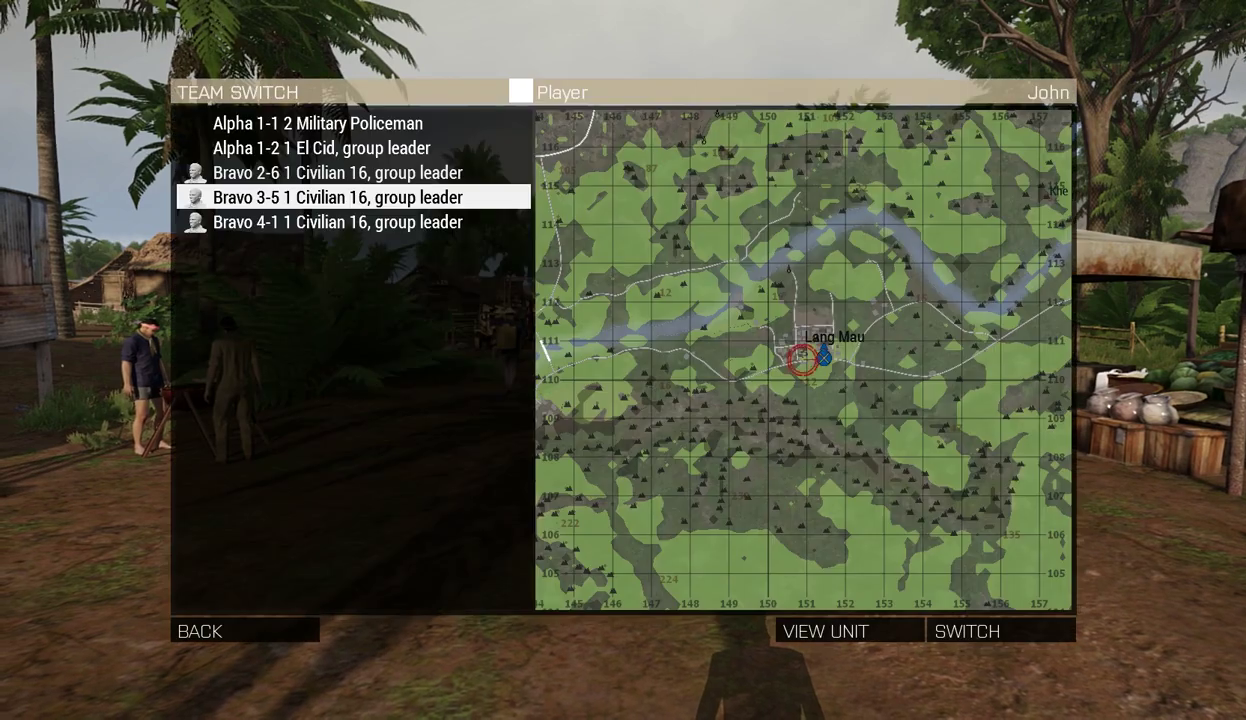
pyautogui.click(360, 128)
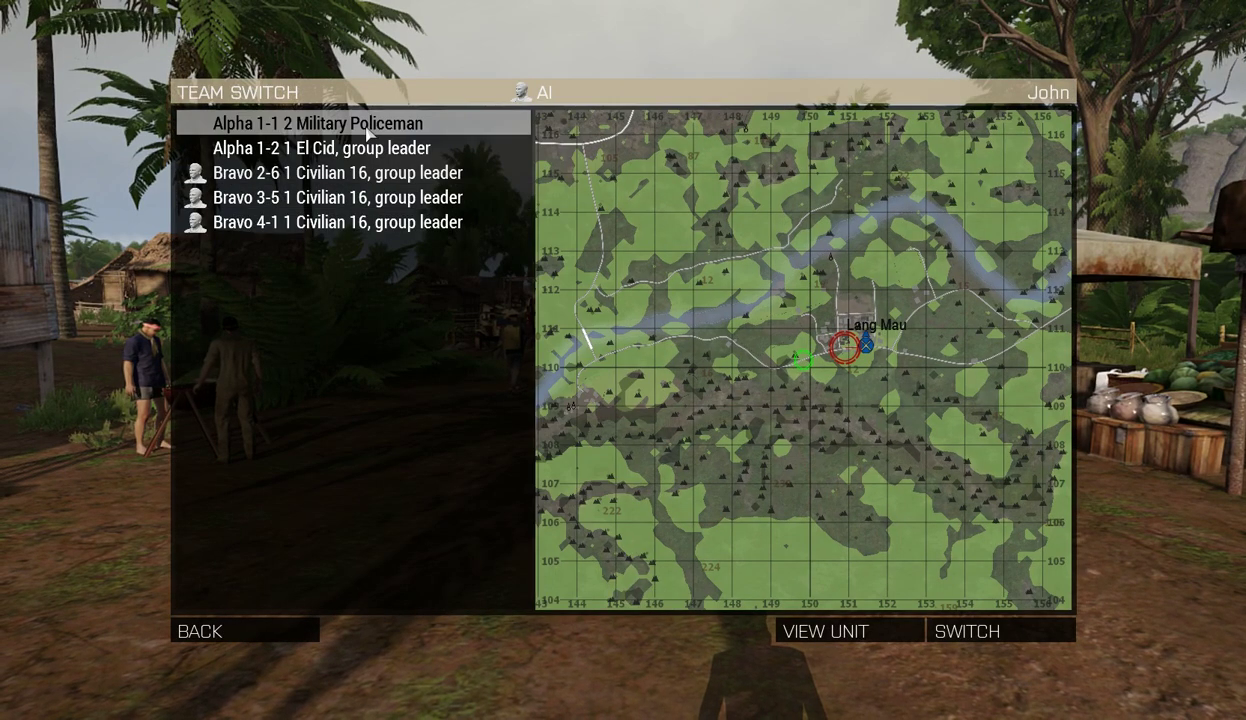
pyautogui.click(1008, 618)
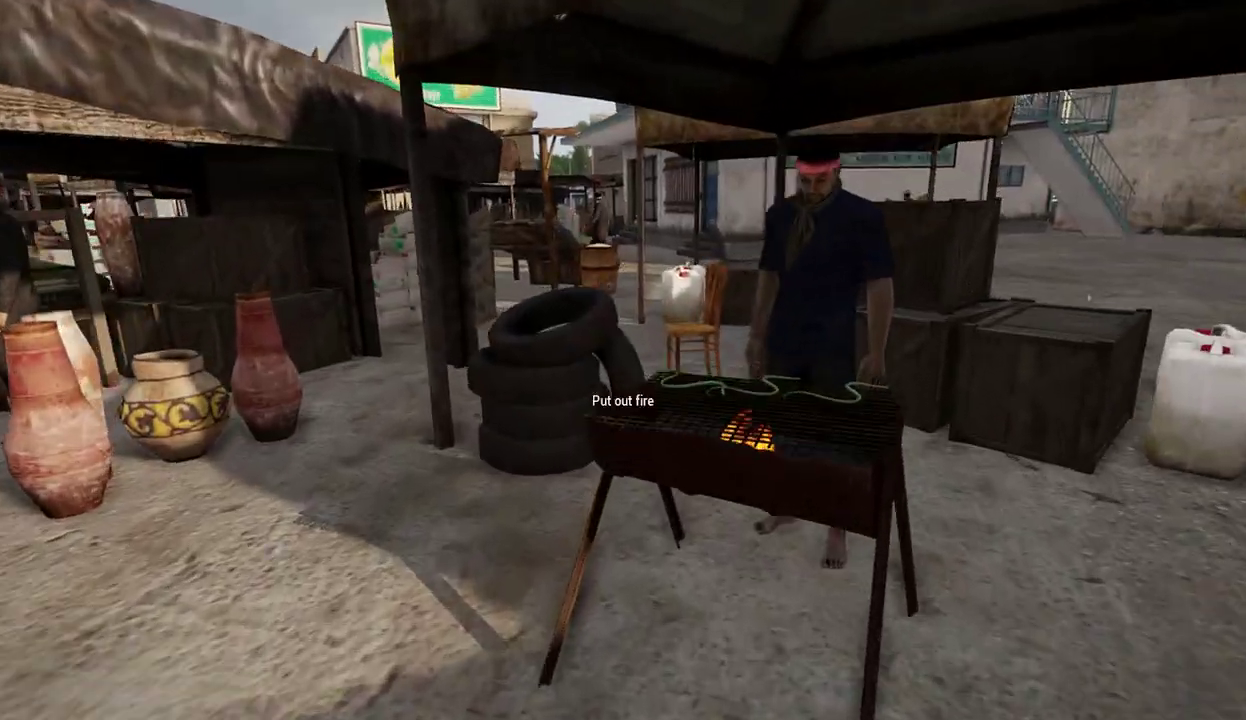
# Walk through the town market from the barbecue under the awning to the street stall with weapons and examine both.
pyautogui.press('s')
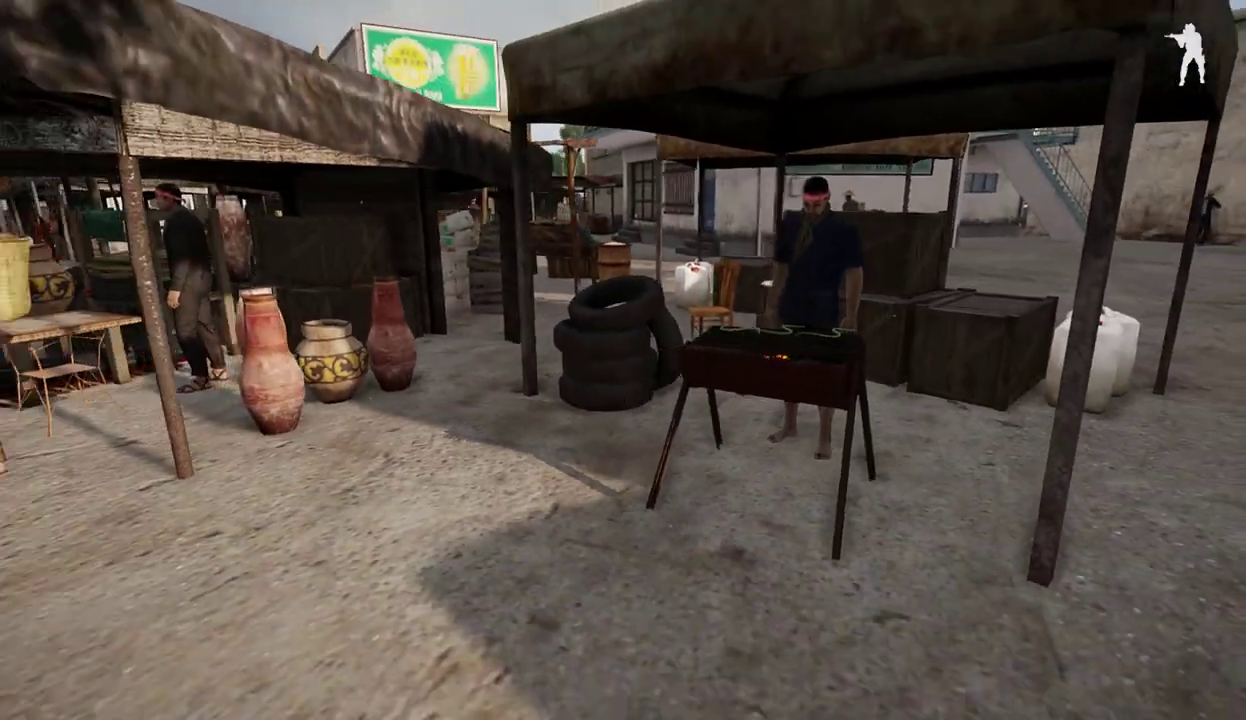
pyautogui.press('a')
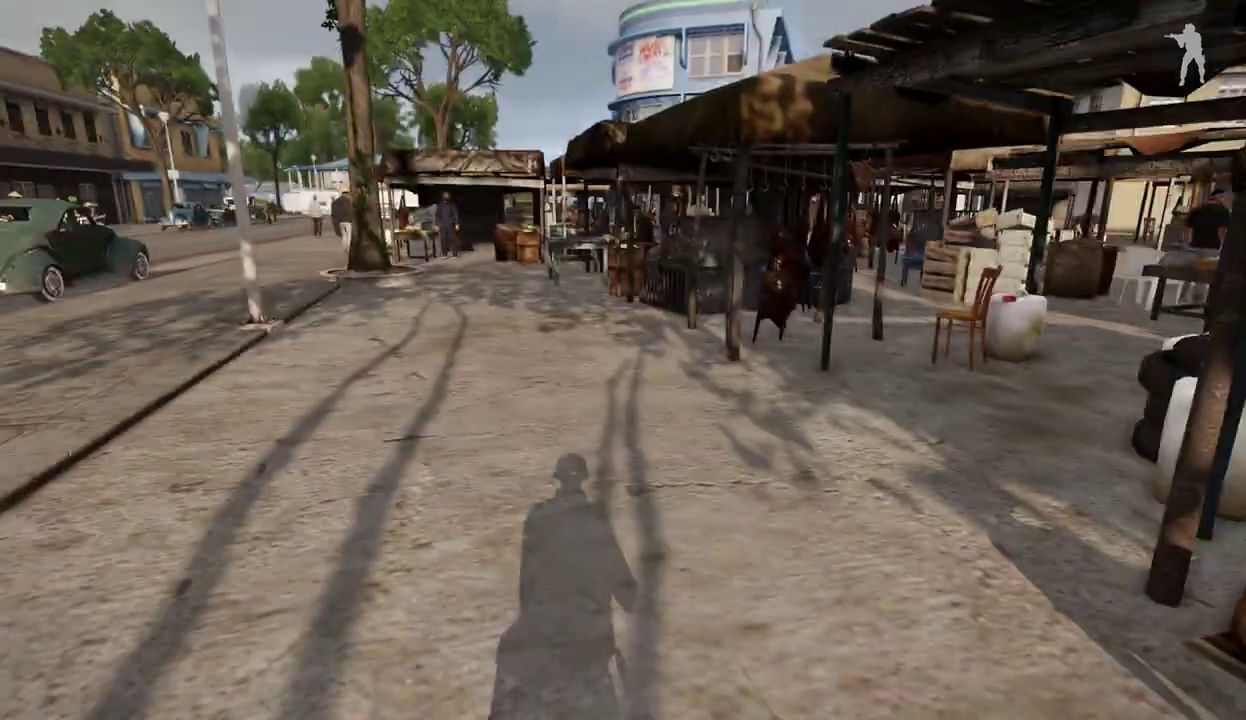
pyautogui.press('w')
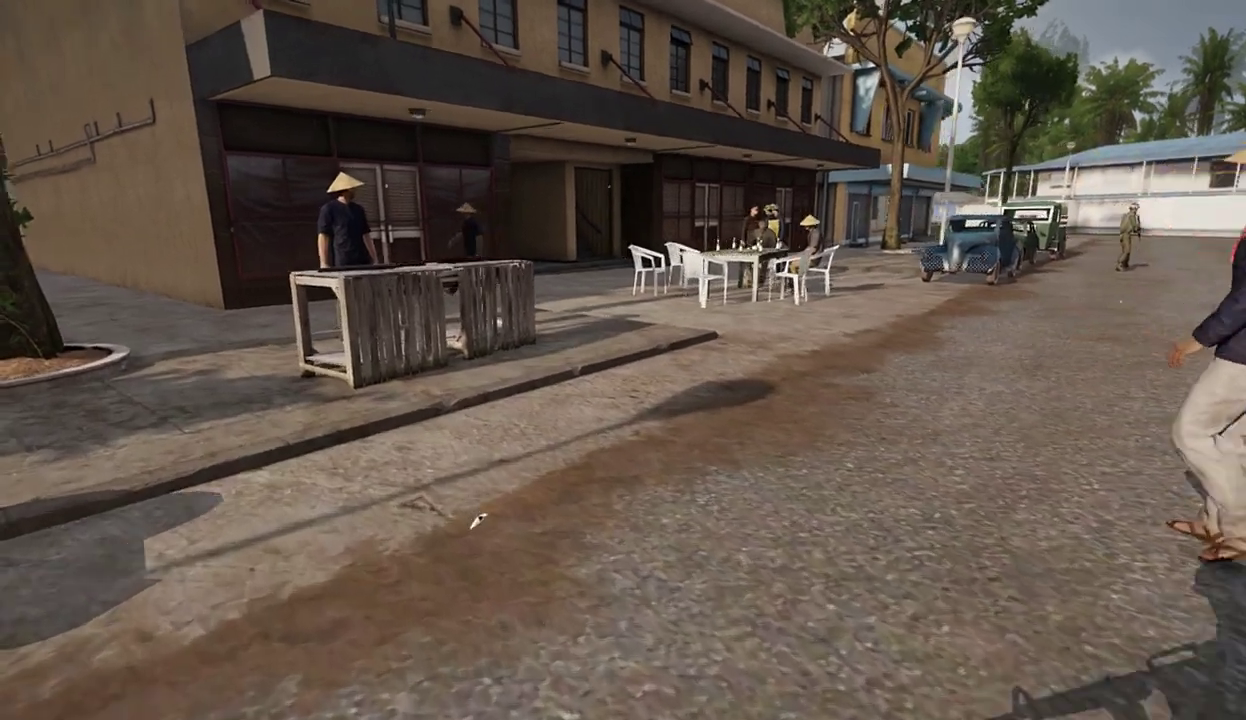
pyautogui.press('w')
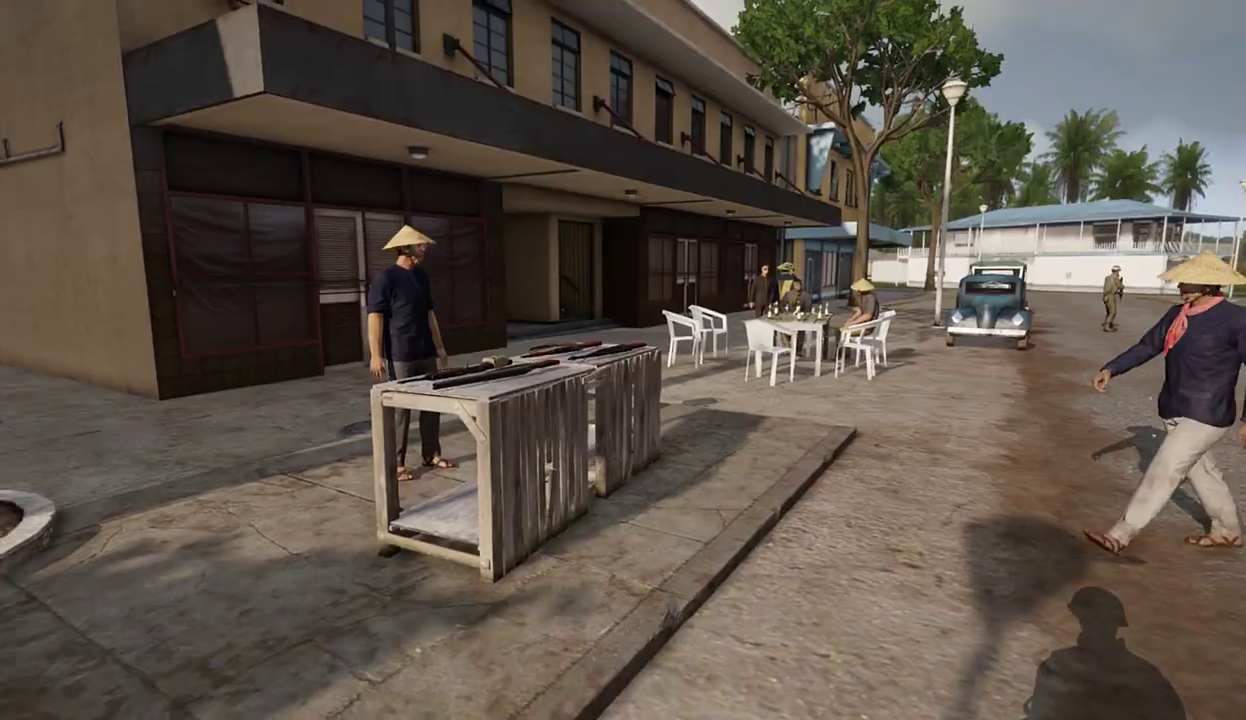
pyautogui.press('w')
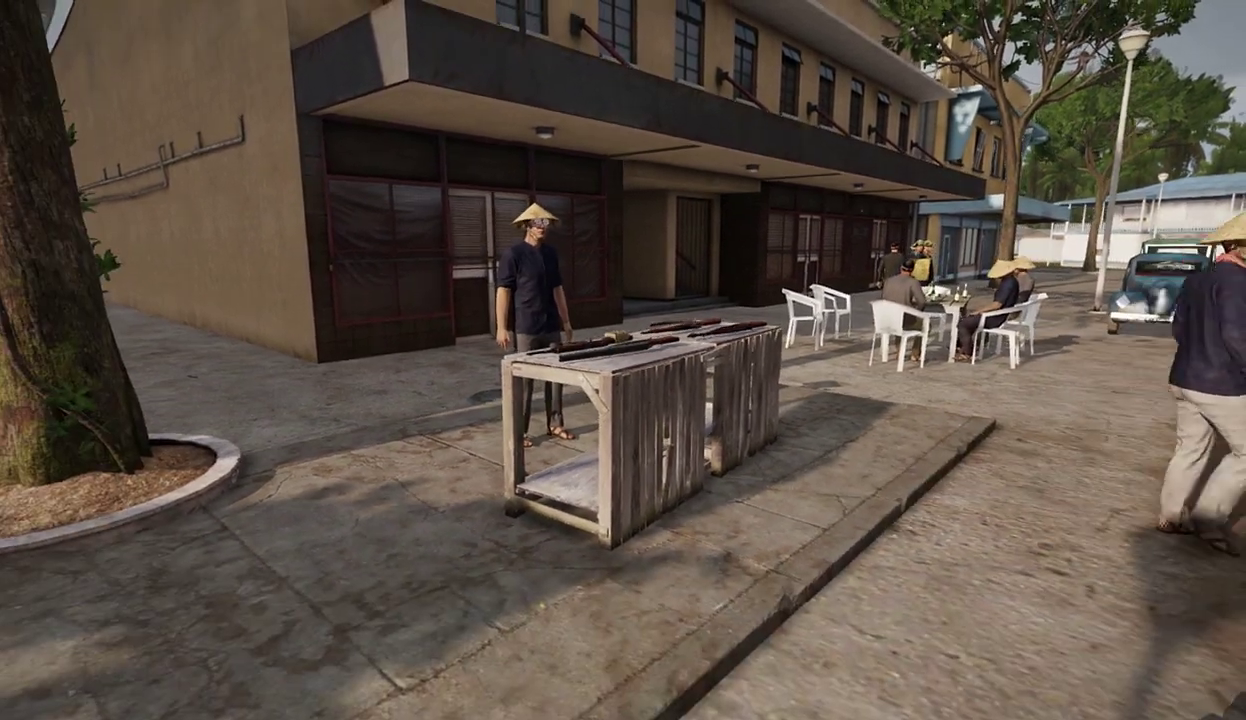
pyautogui.press('w')
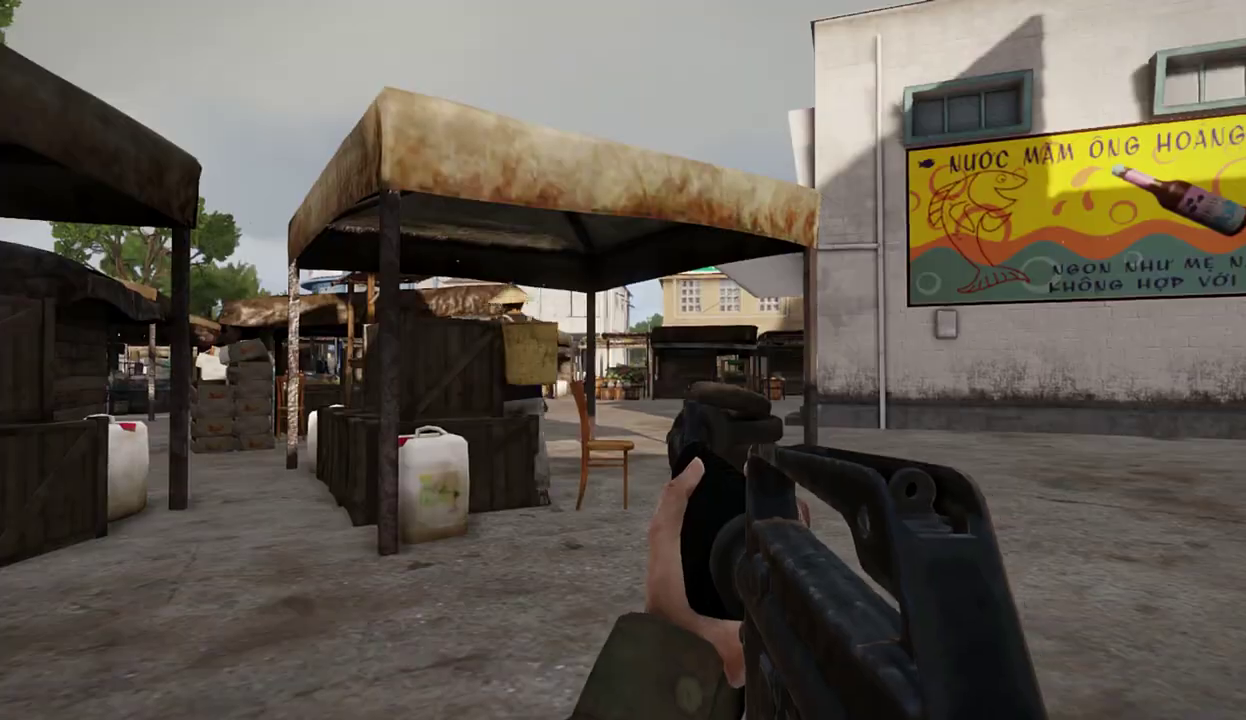
# Move among the town market stalls with the rifle raised and watch how the civilians react.
pyautogui.press('a')
pyautogui.press('w')
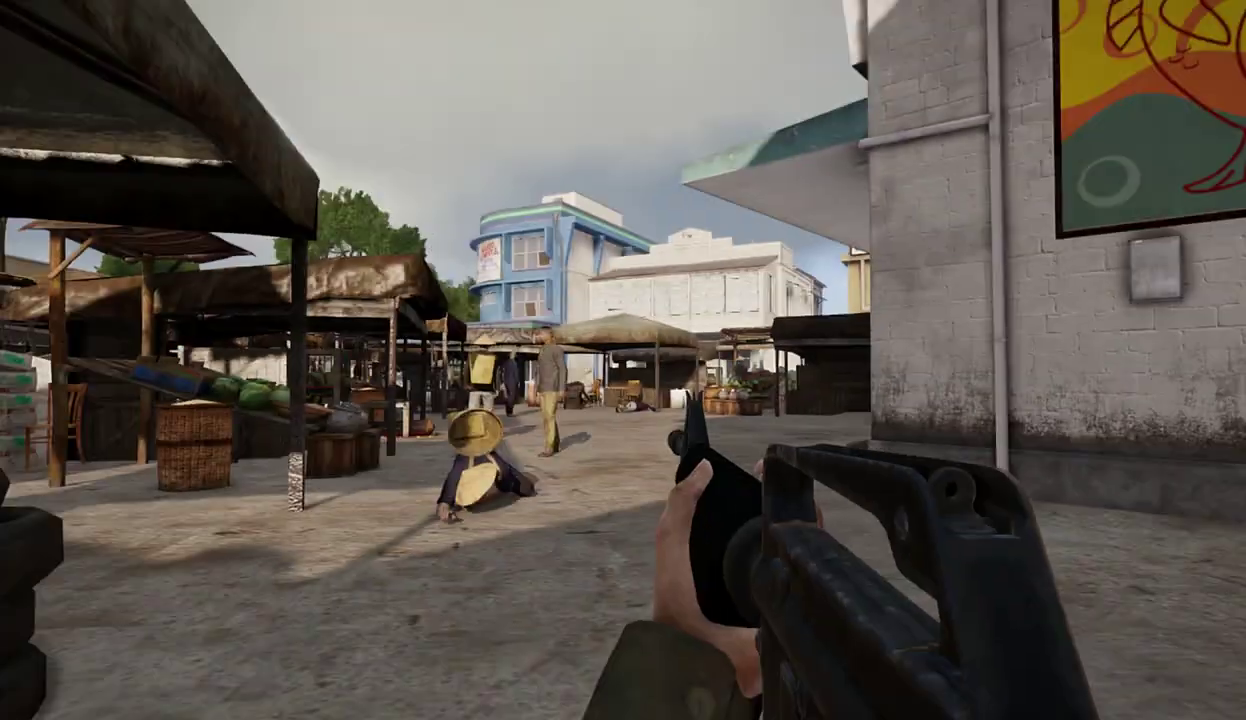
pyautogui.press('w')
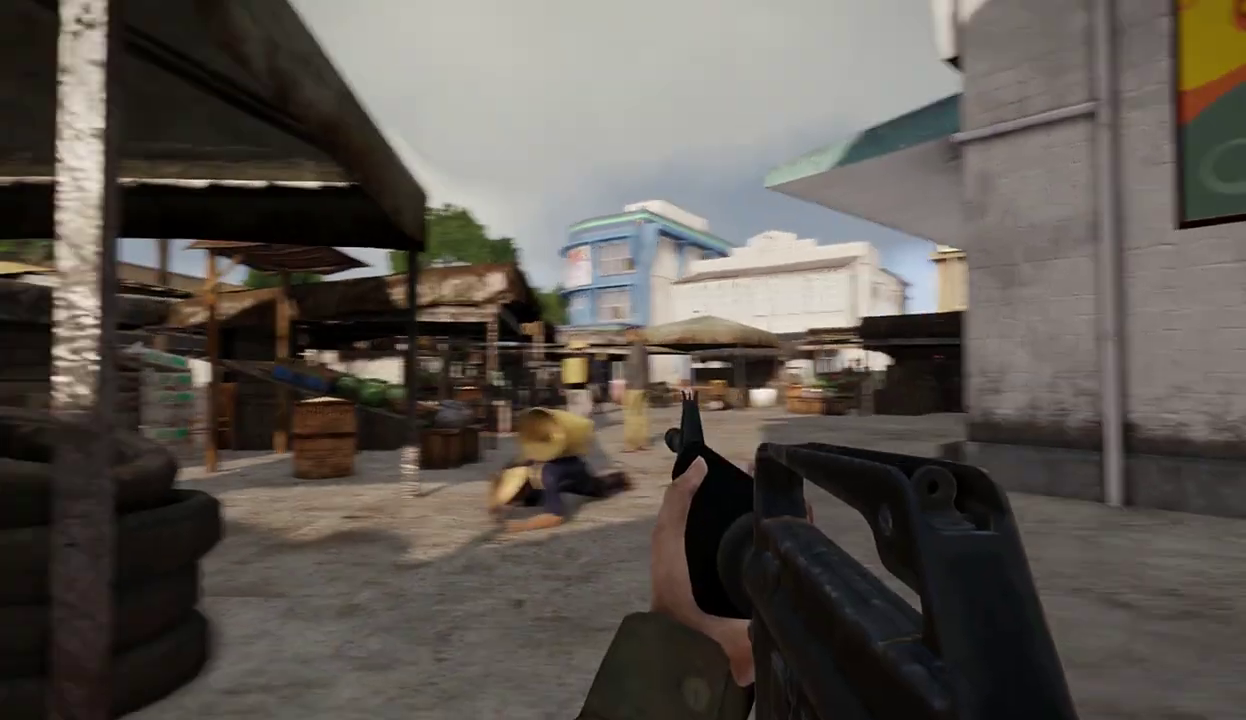
pyautogui.press('w')
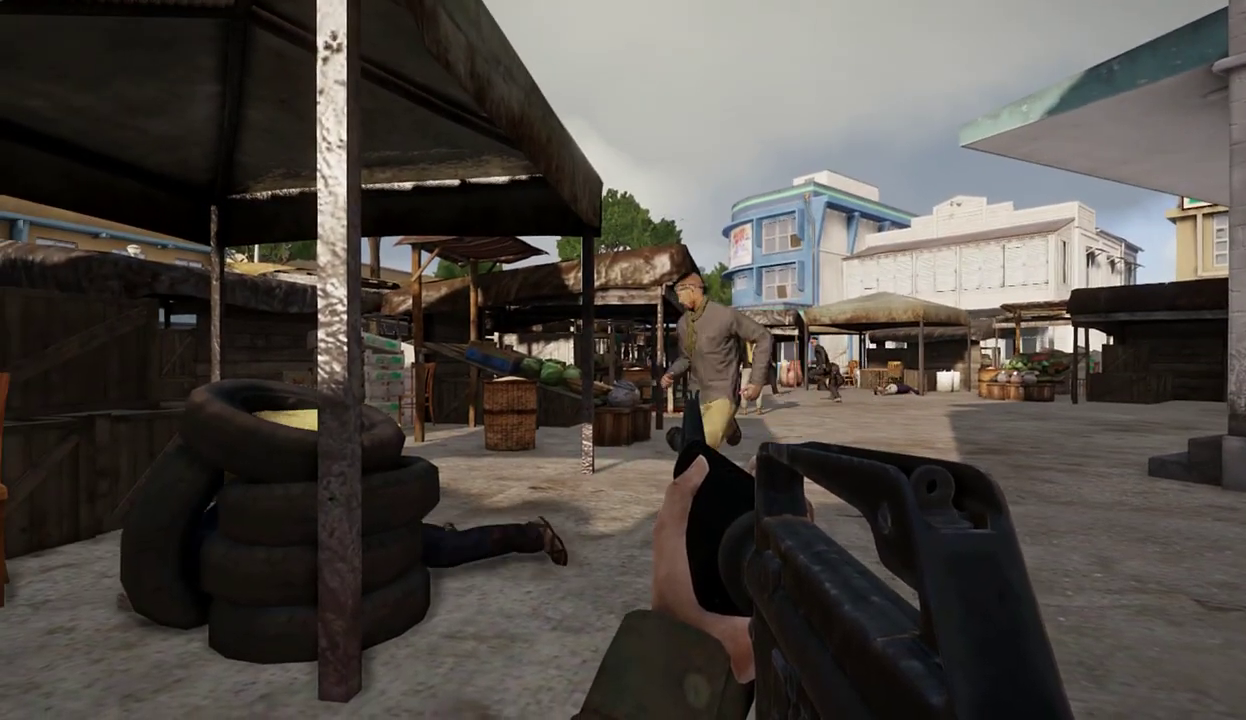
pyautogui.press('w')
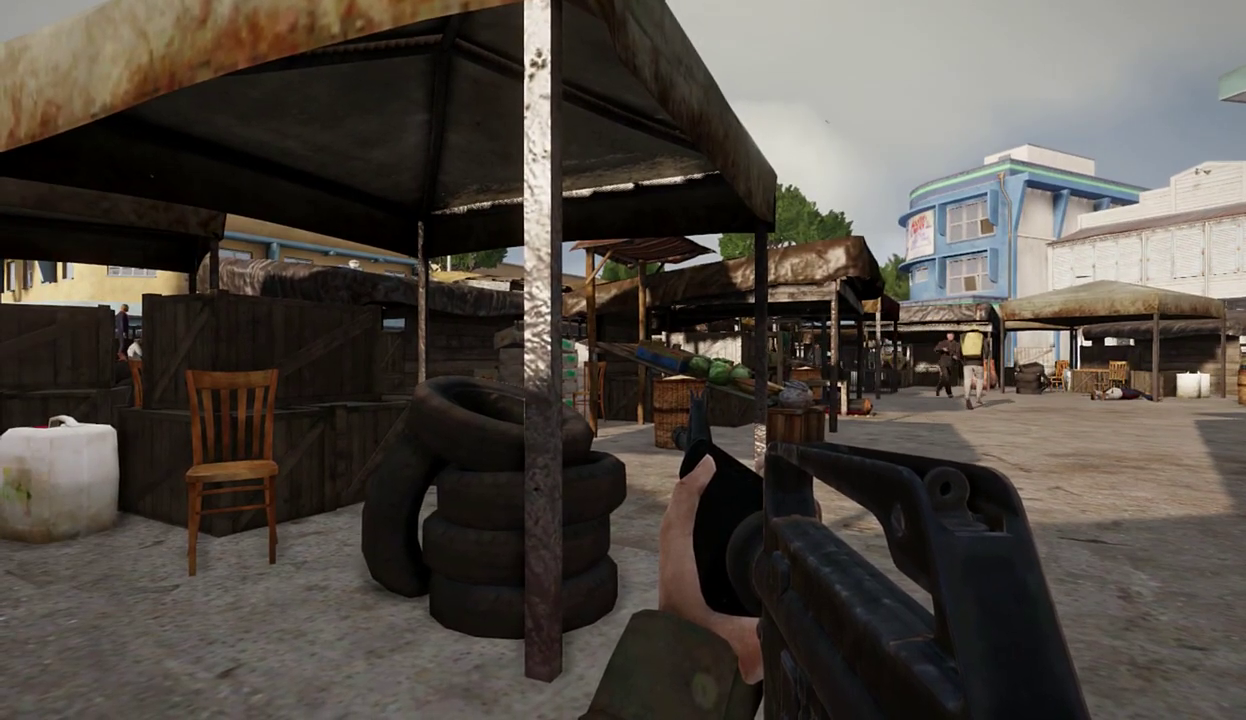
pyautogui.press('d')
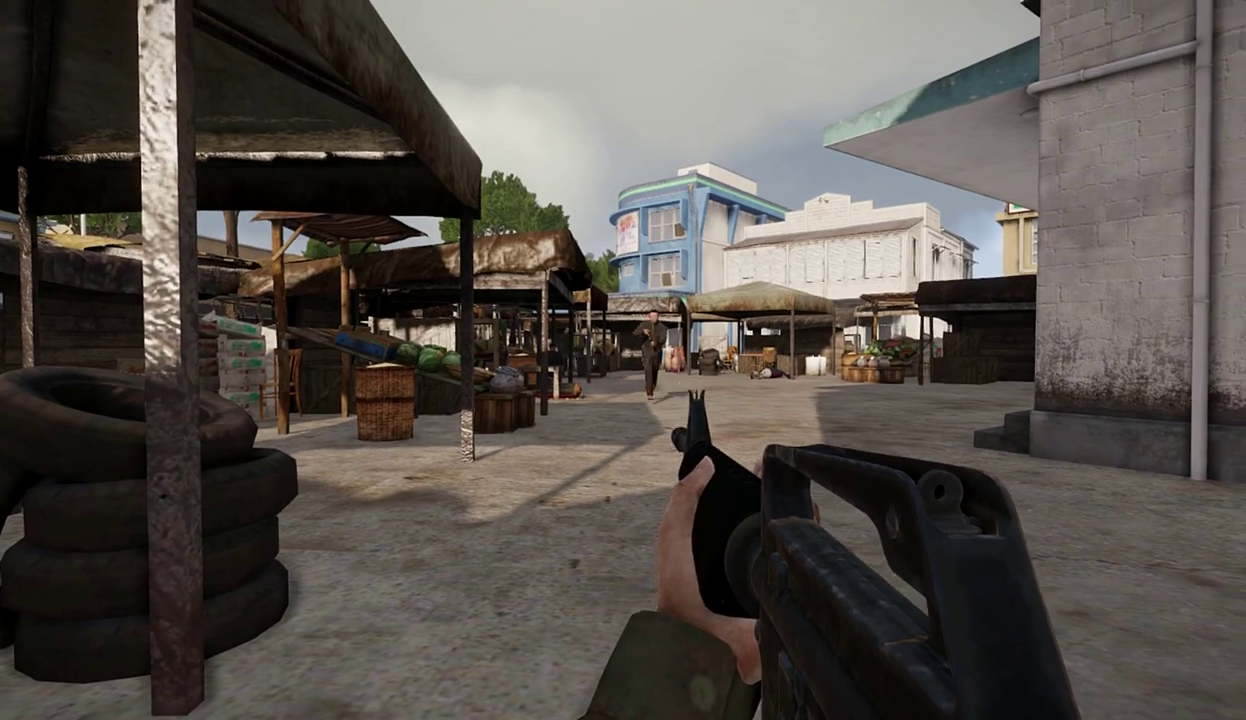
# Aim down the rifle's sights at the man in the open market lane and fire at him.
pyautogui.rightClick(623, 360)
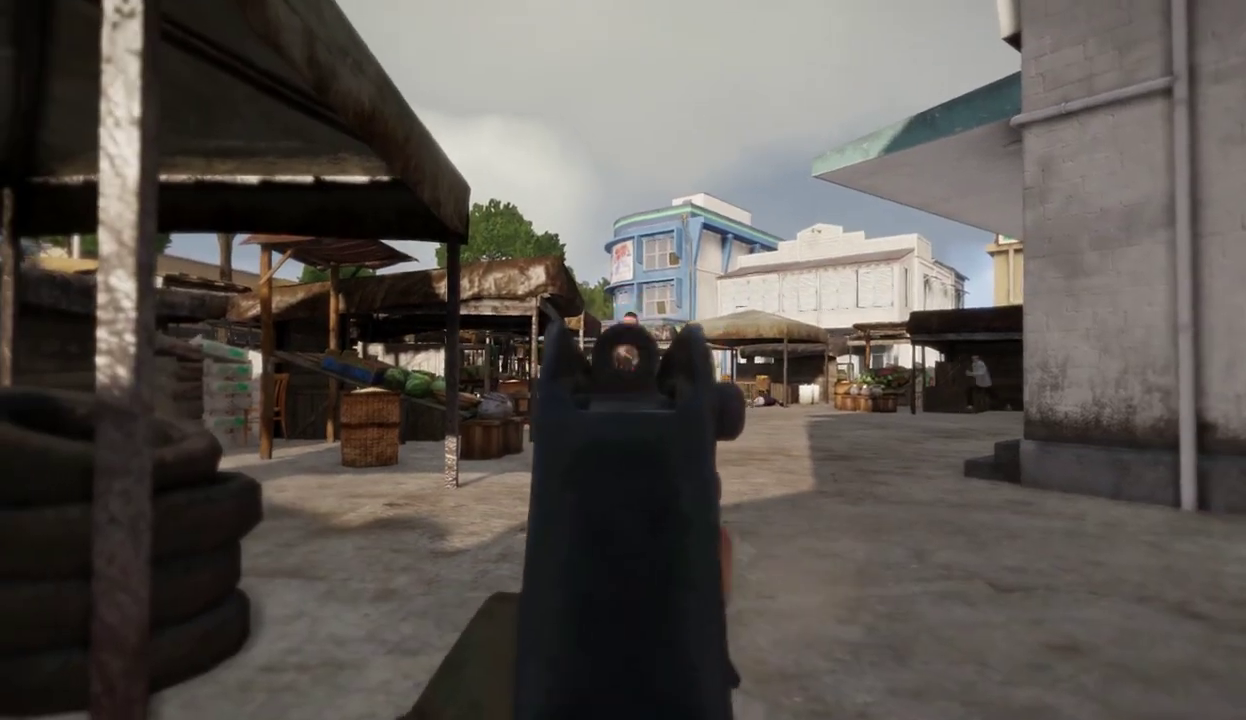
pyautogui.click(623, 360)
pyautogui.rightClick(623, 360)
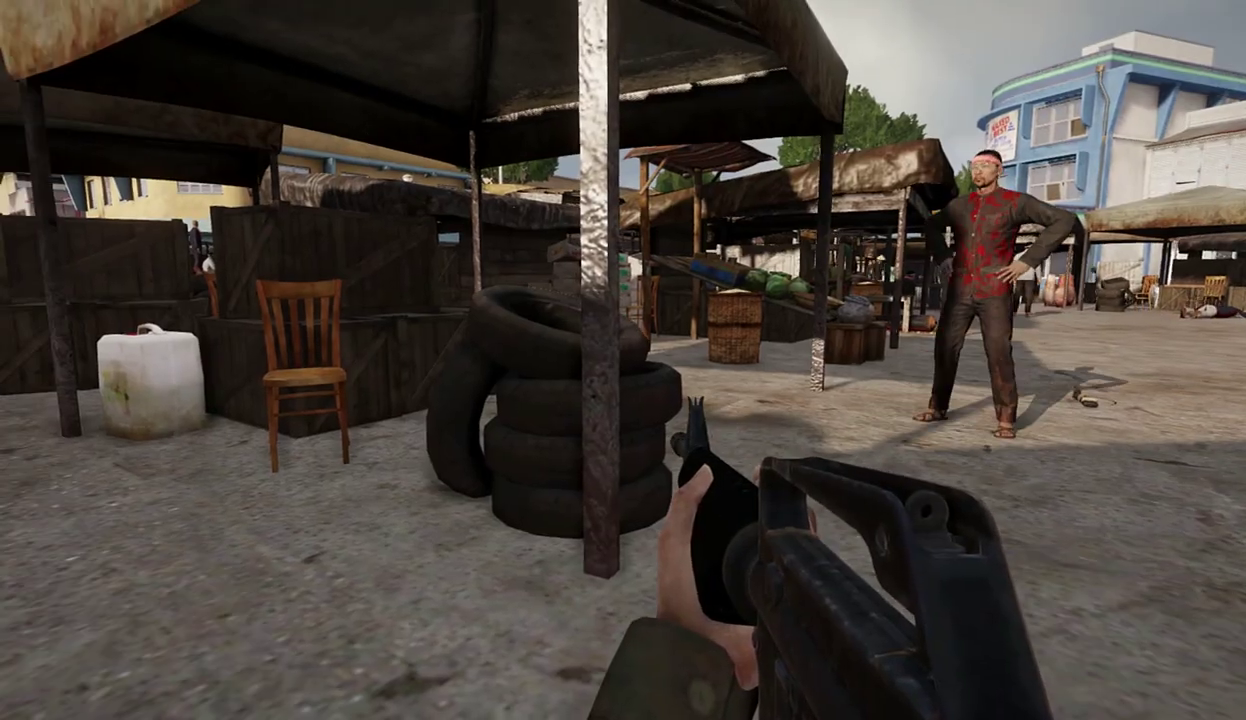
# Team-switch to the Alpha 1-2 1 group leader and walk across the base to the soldier seated at the bottle-covered table.
pyautogui.press('t')
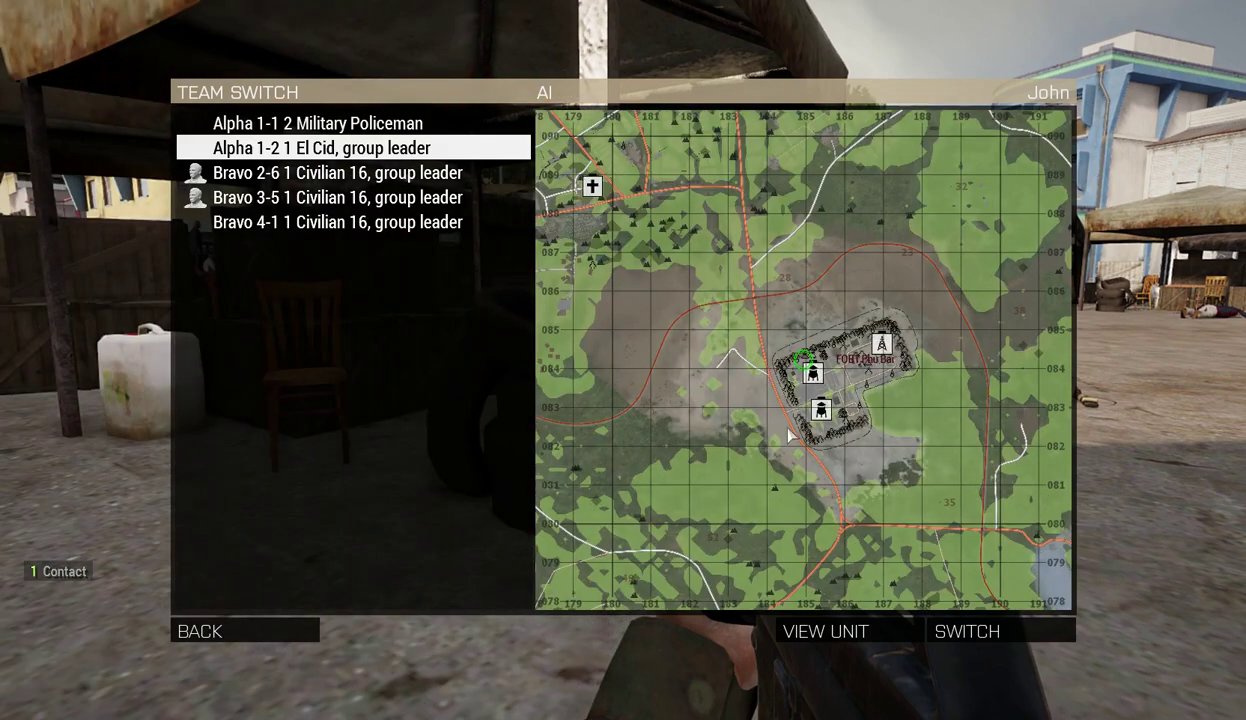
pyautogui.doubleClick(340, 150)
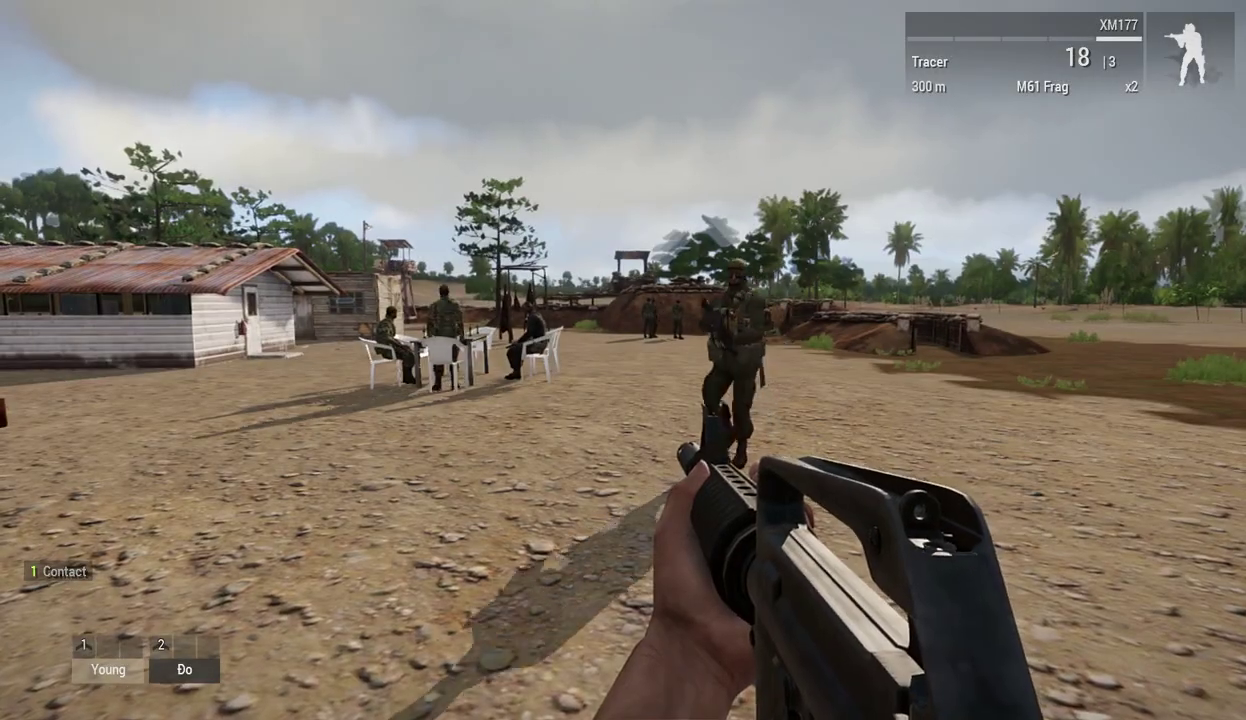
pyautogui.press('w')
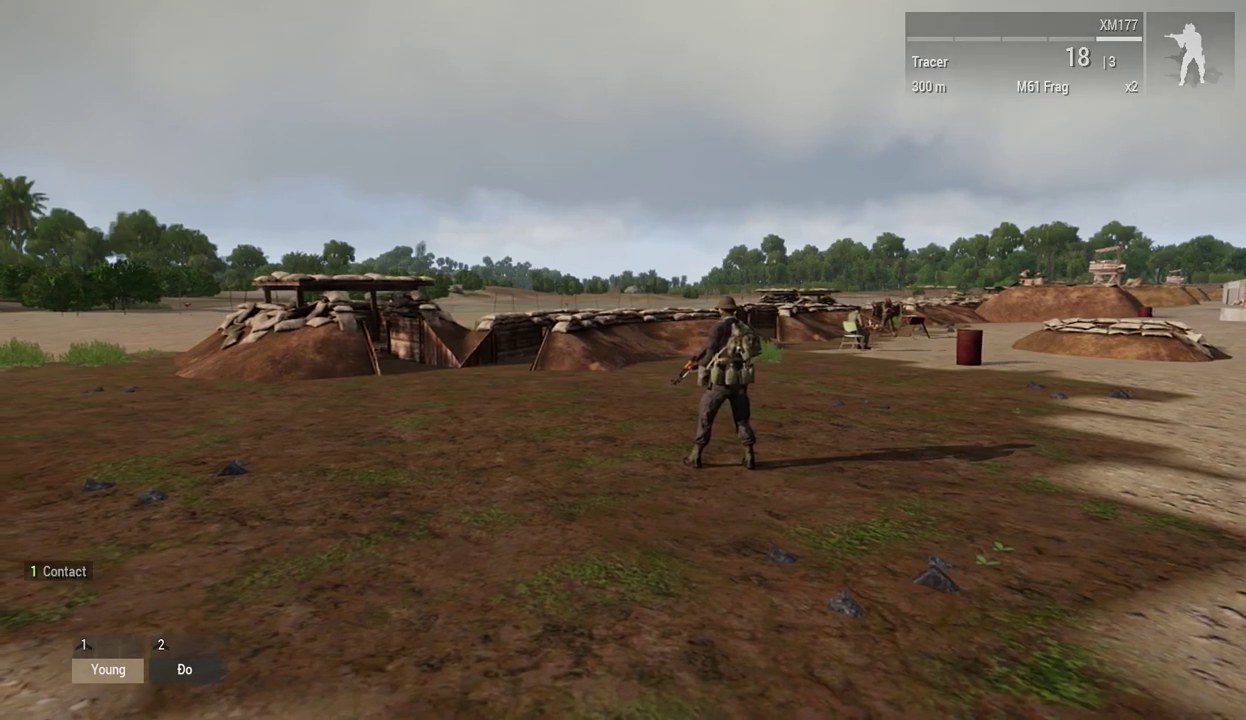
pyautogui.press('w')
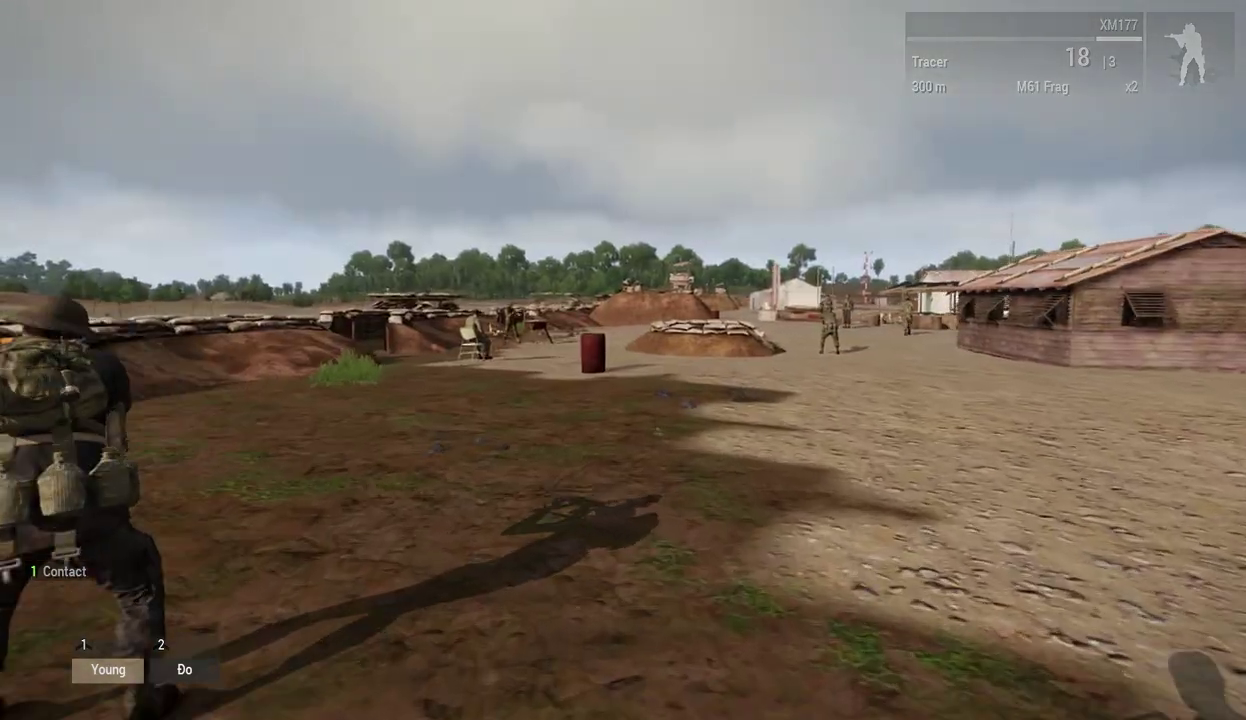
pyautogui.press('w')
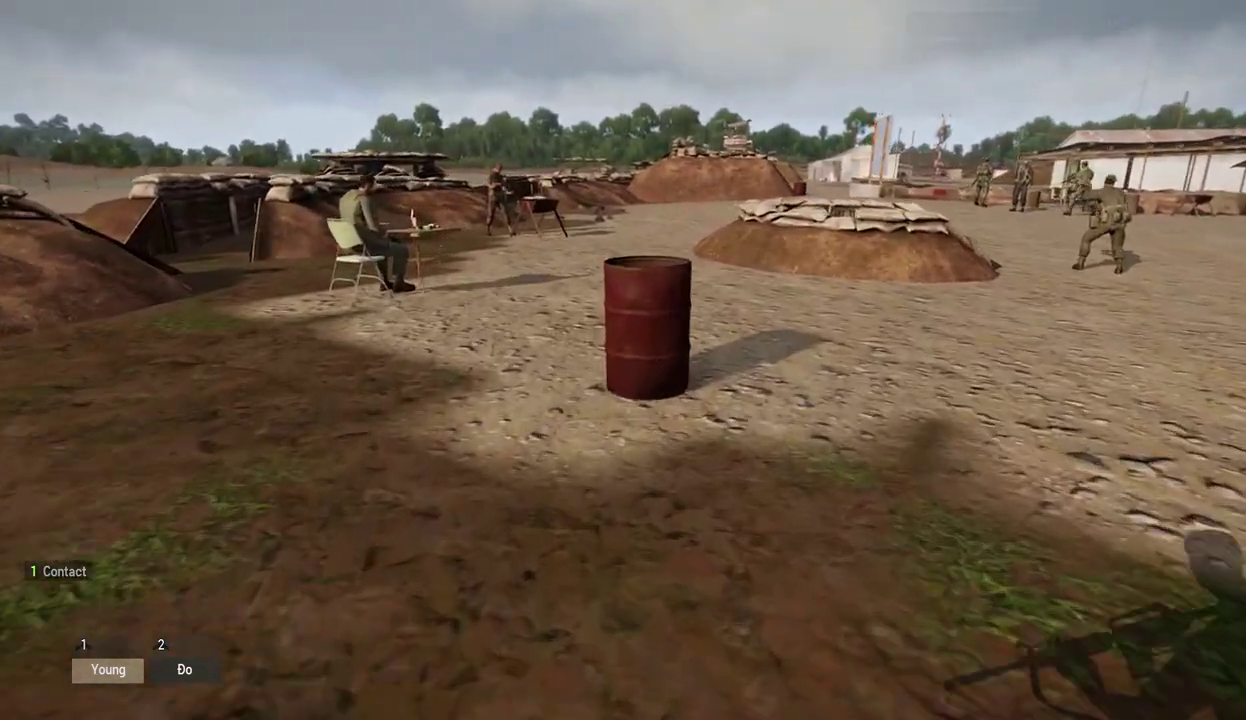
pyautogui.press('w')
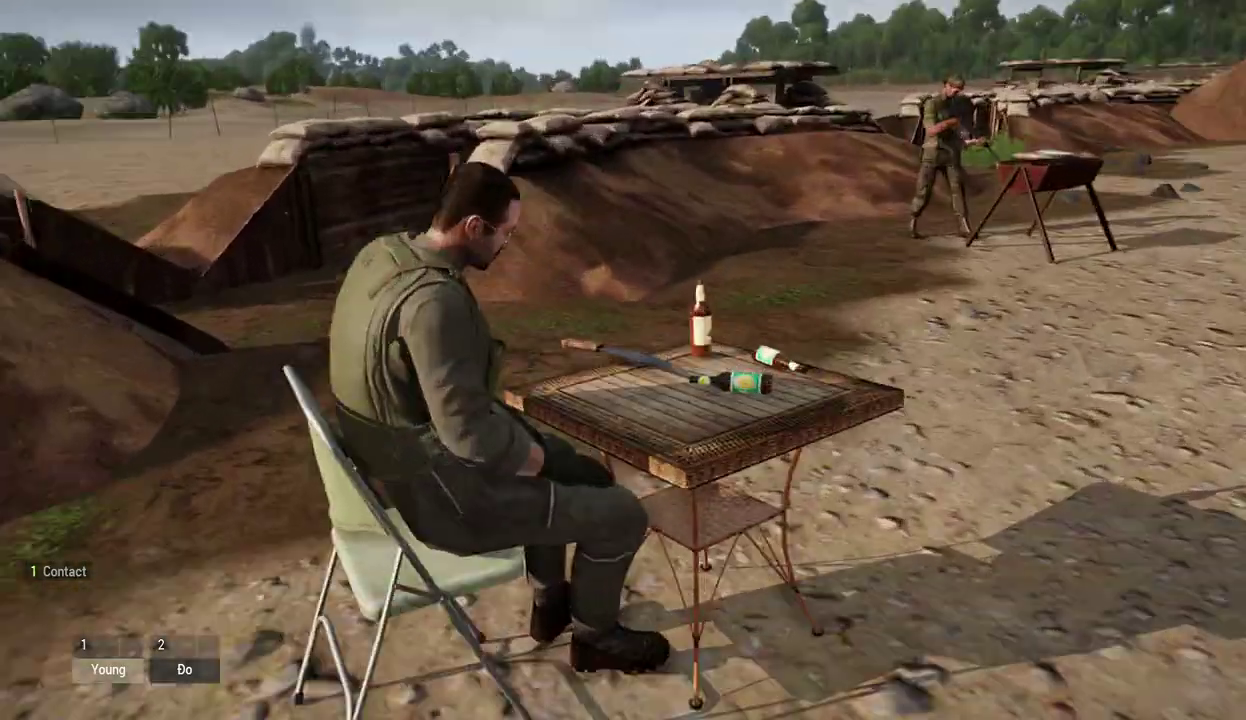
# Walk from the table to the base's barbecue and examine the soldier tending the food on the grill.
pyautogui.press('d')
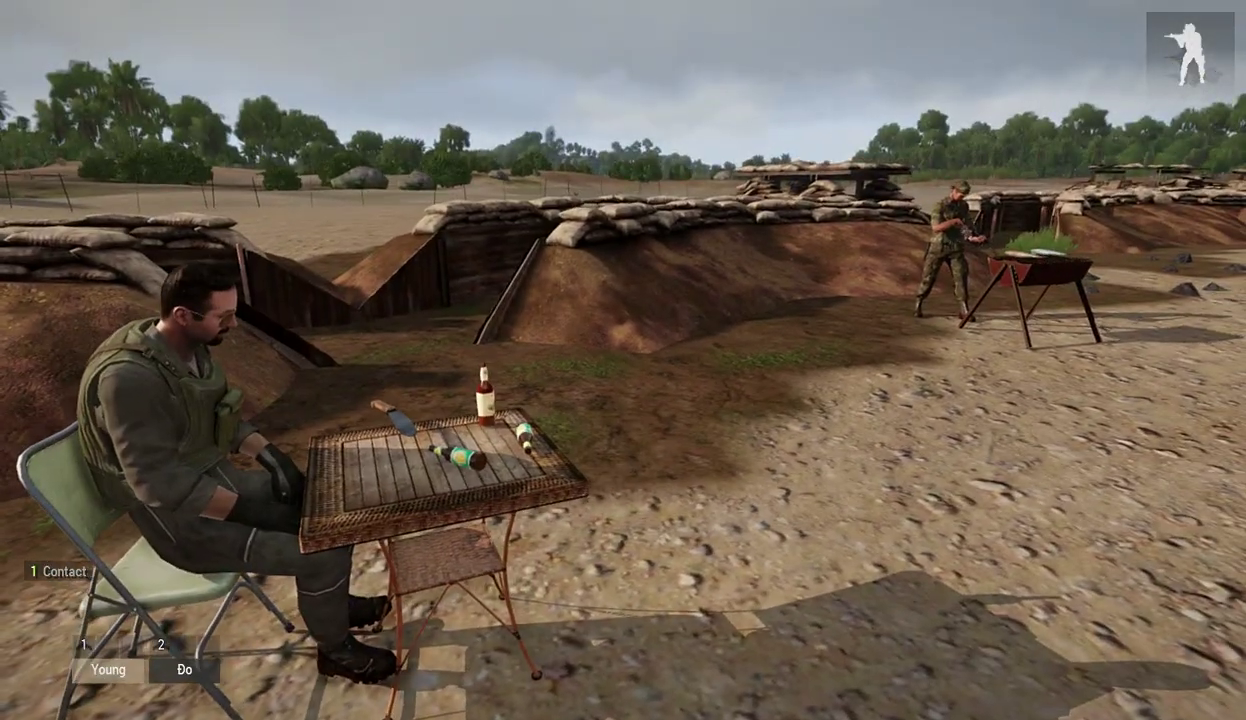
pyautogui.press('w')
pyautogui.press('w')
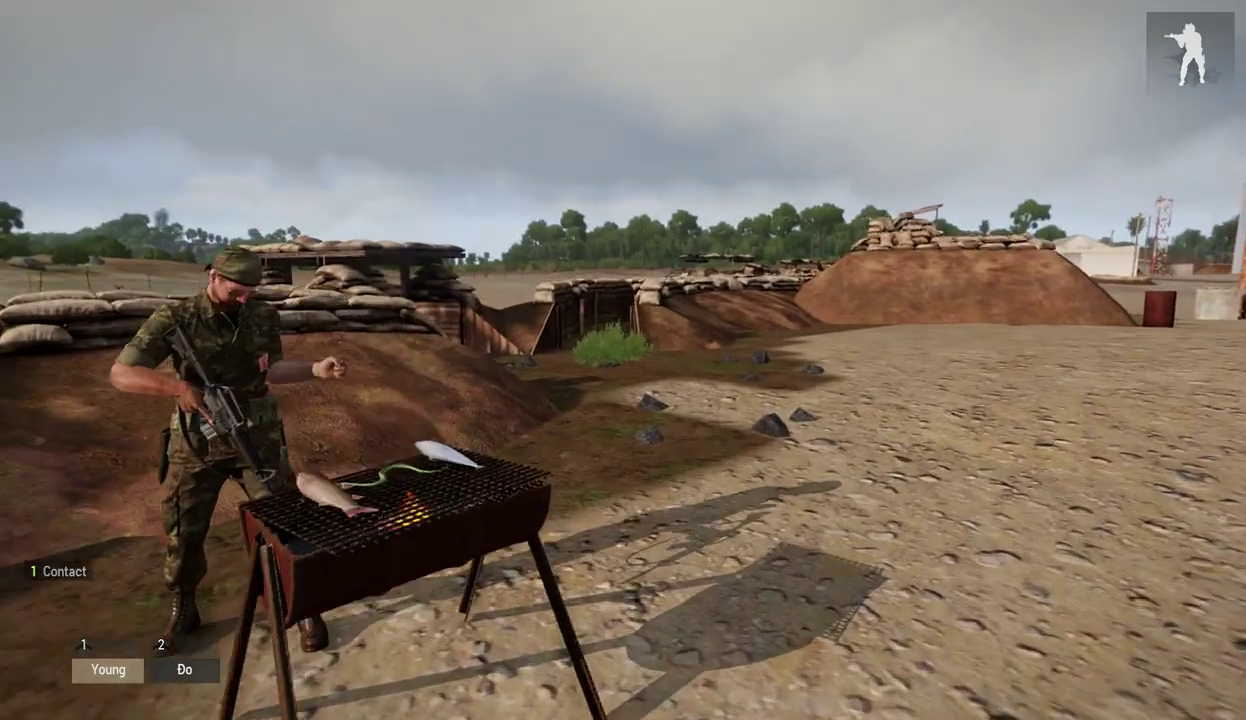
pyautogui.press('s')
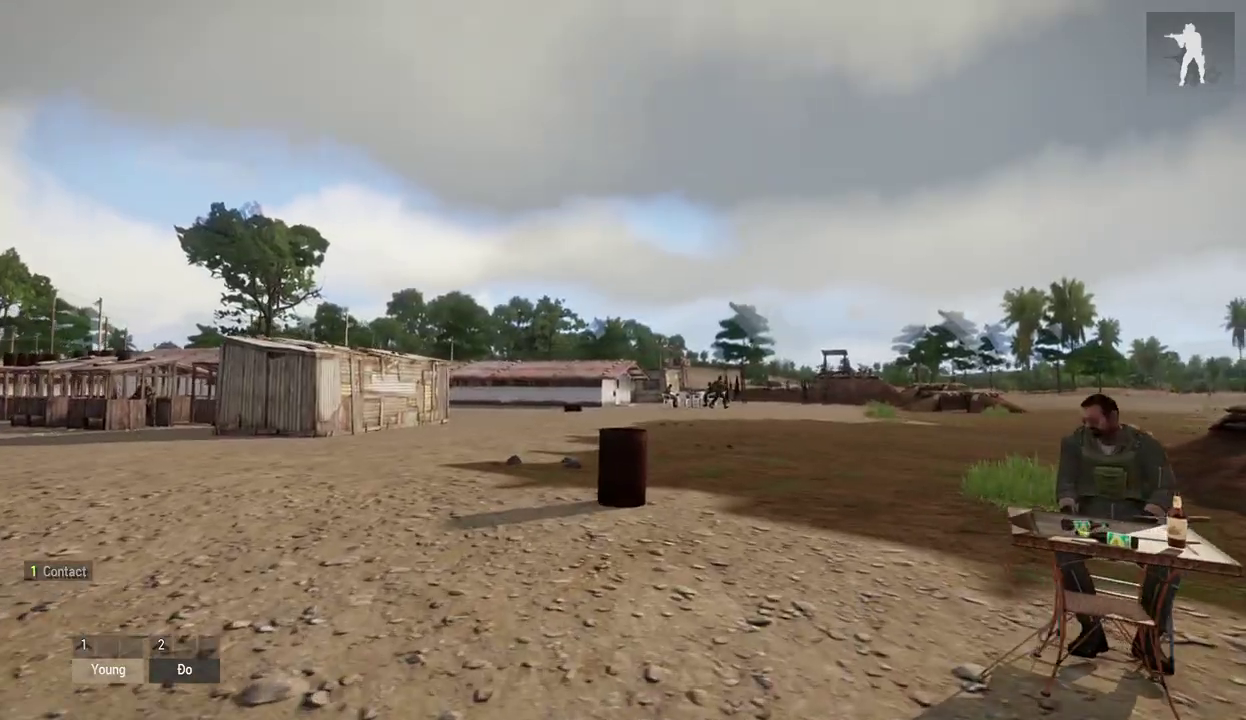
# Tour the rest of the base, viewing the soldiers near the meat rack, the shooting range and the wooden sheds.
pyautogui.press('w')
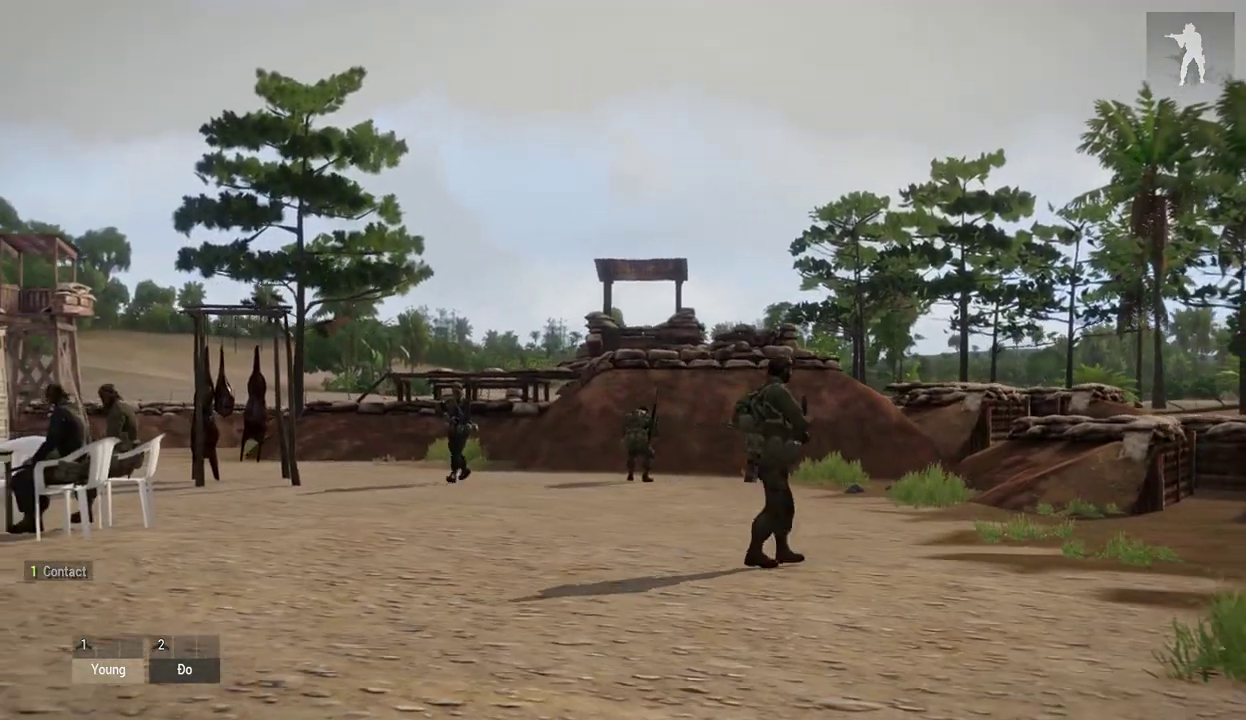
pyautogui.press('w')
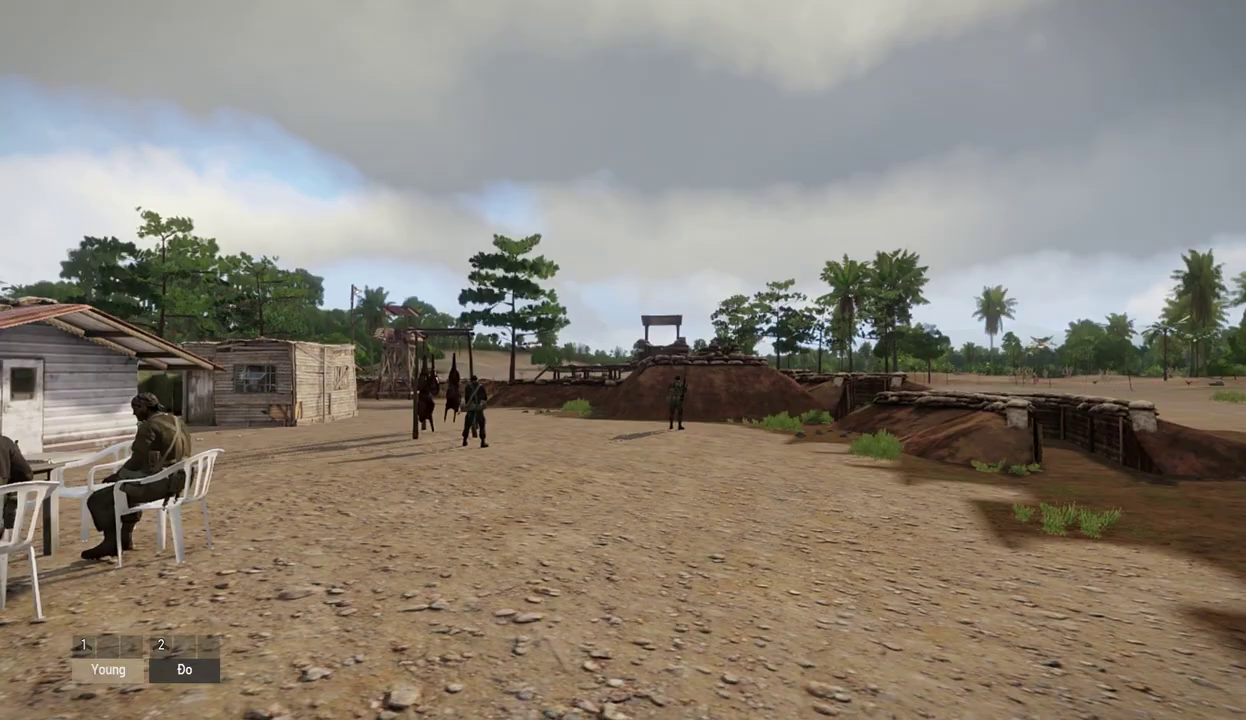
pyautogui.press('w')
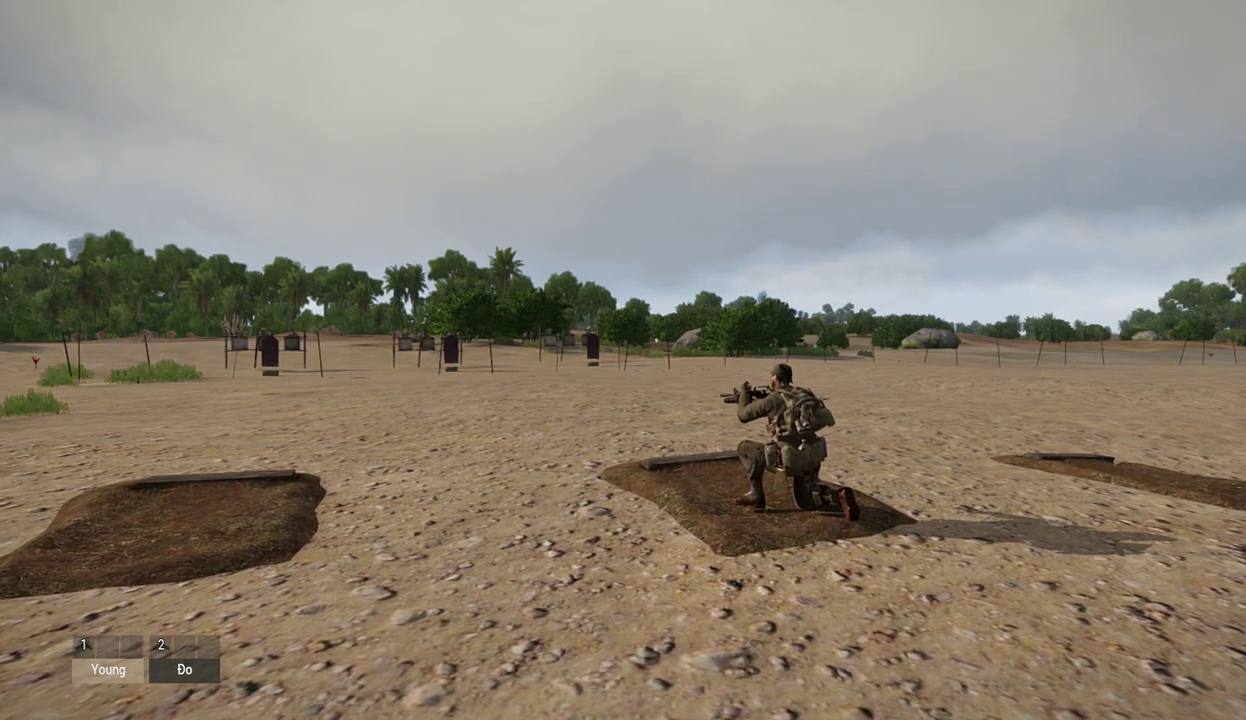
pyautogui.press('z')
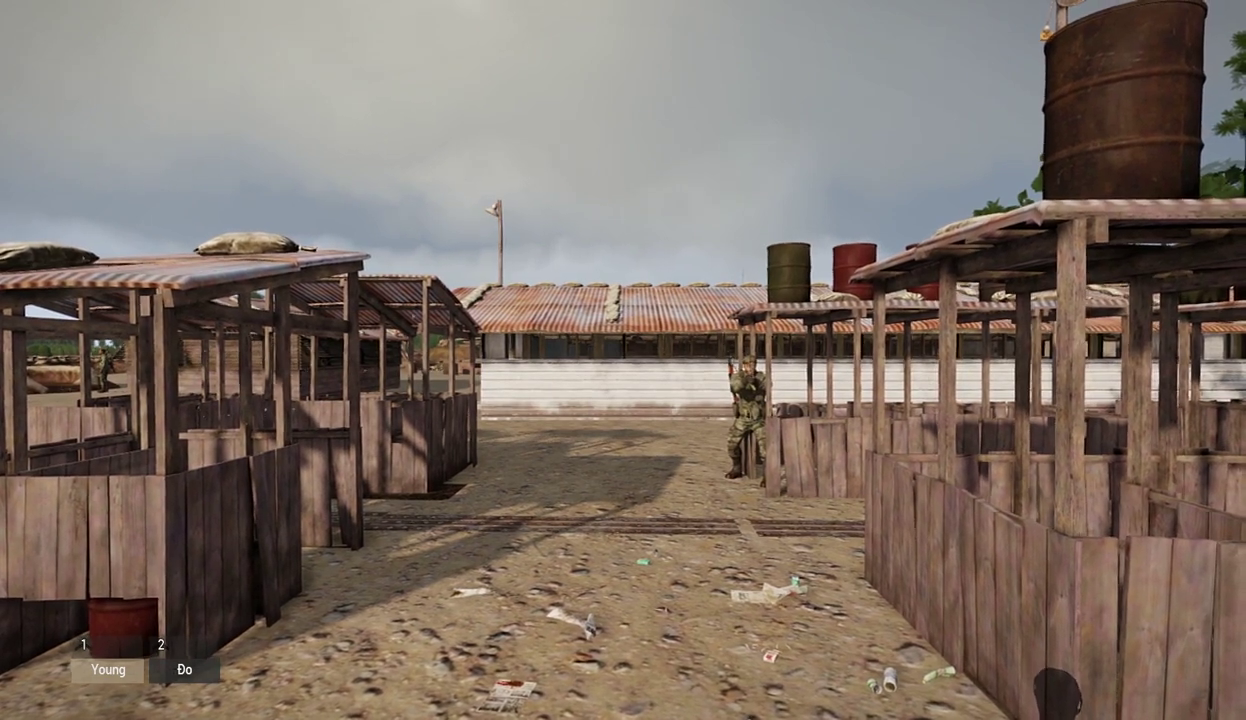
# Walk to the roofed wooden stalls with barrels on top and examine the man washing inside, ending in first-person view.
pyautogui.press('w')
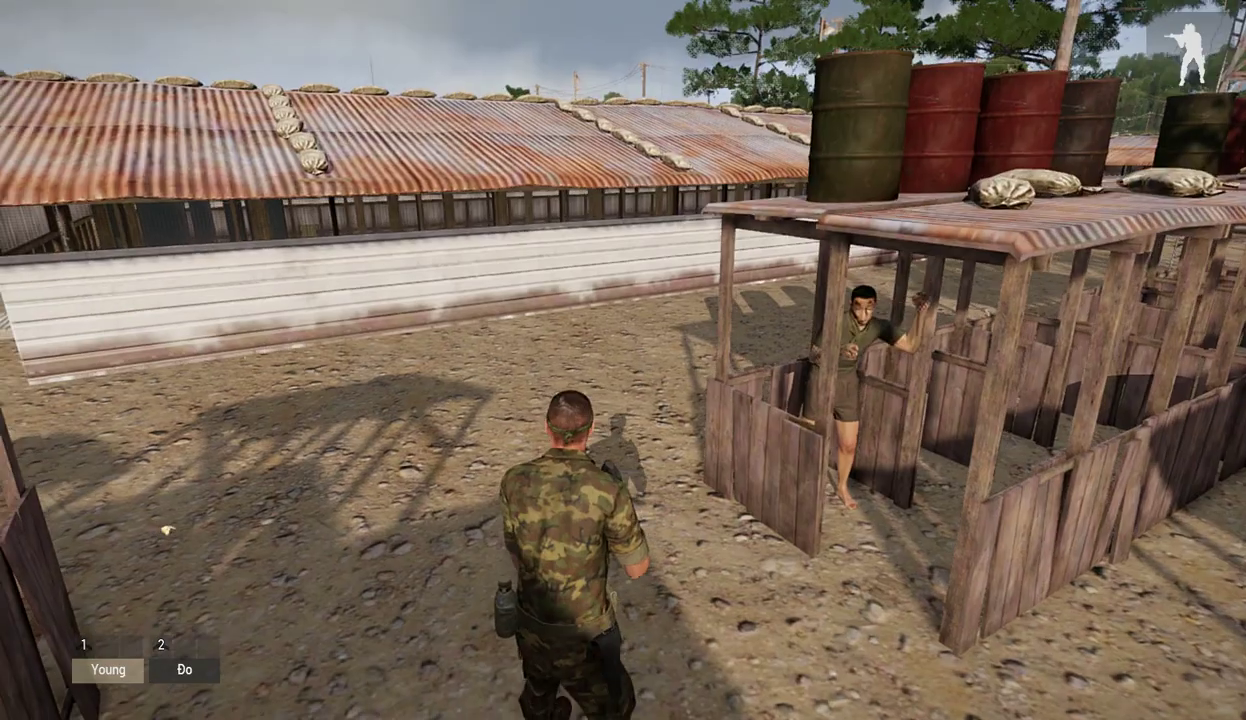
pyautogui.press('w')
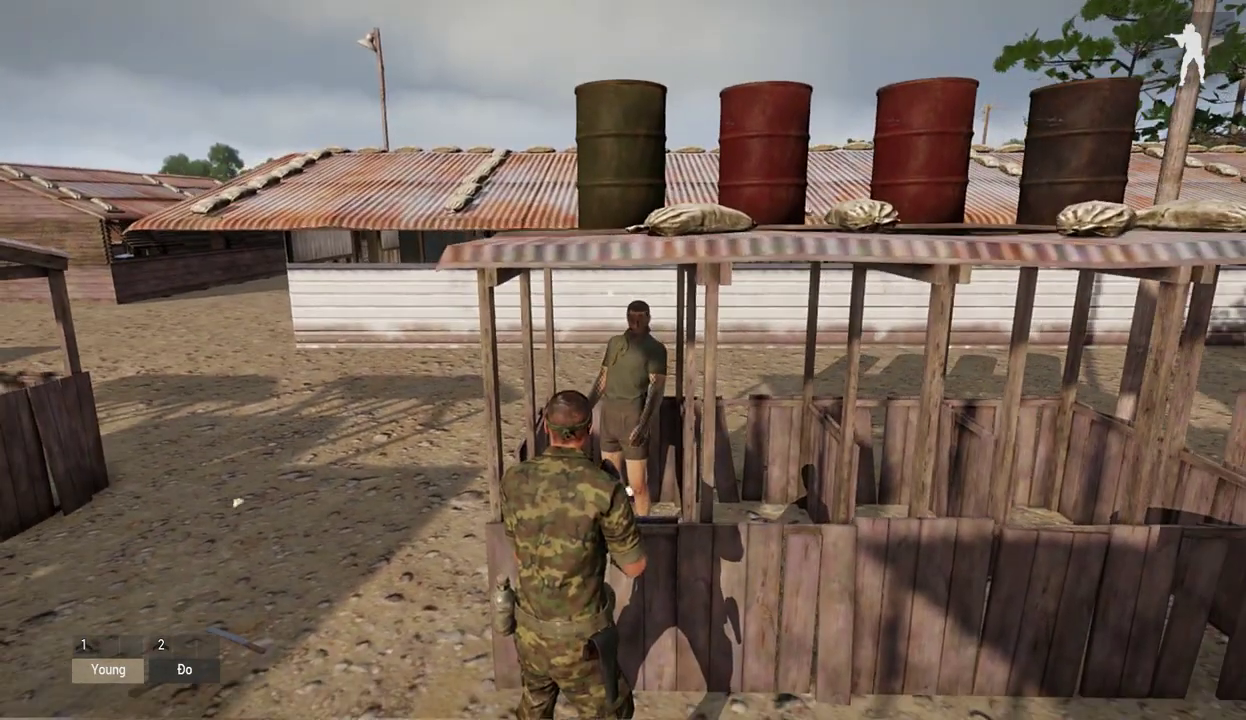
pyautogui.press('KP_Enter')
pyautogui.press('s')
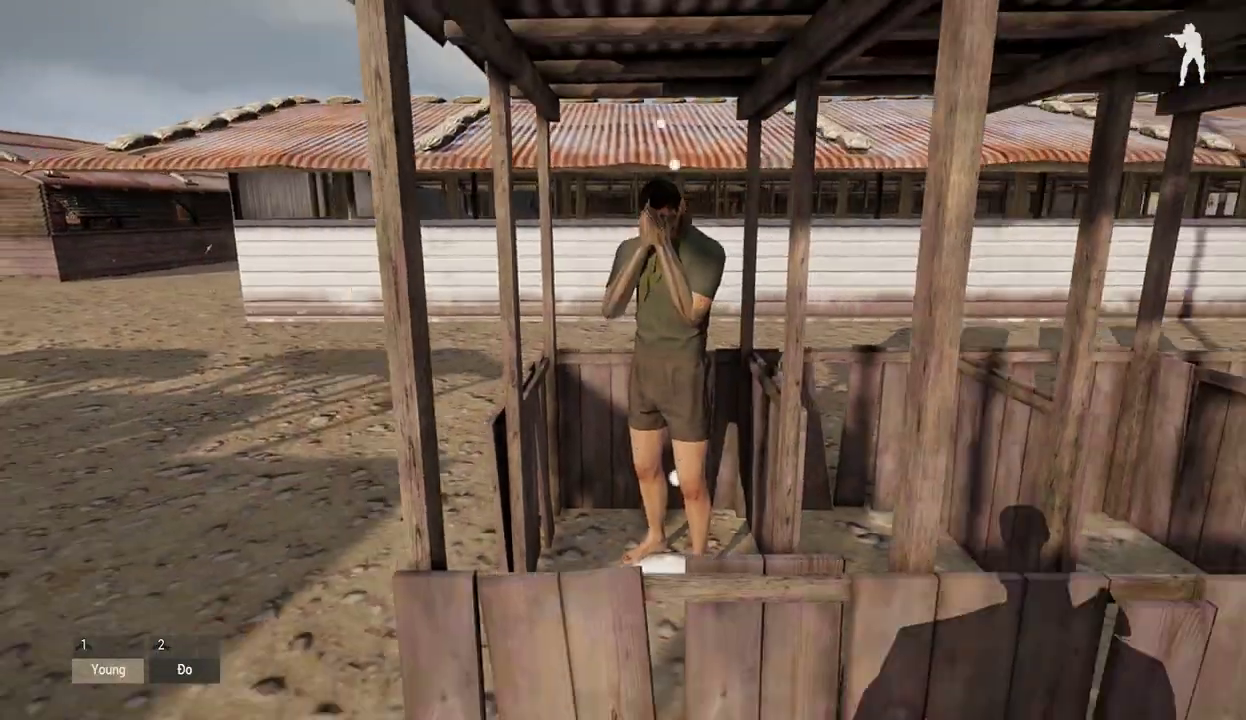
# Walk out from the wooden stalls onto the base's open ground and pause the mission.
pyautogui.rightClick(623, 360)
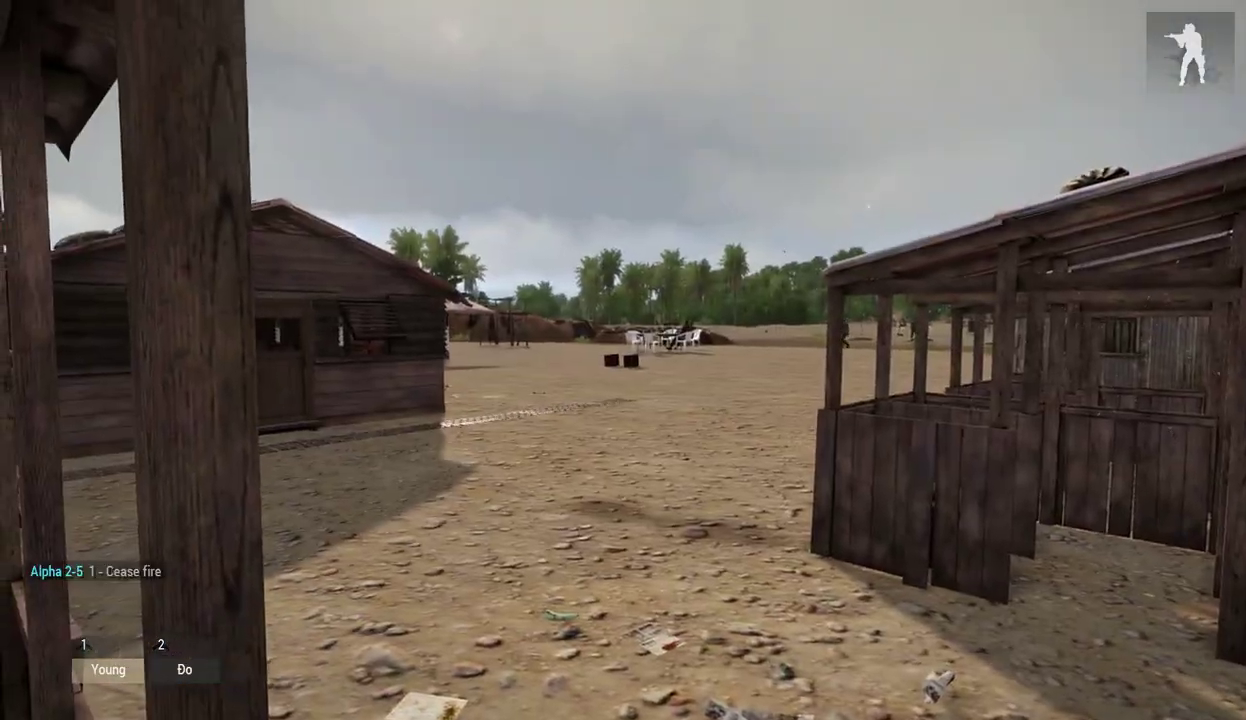
pyautogui.press('w')
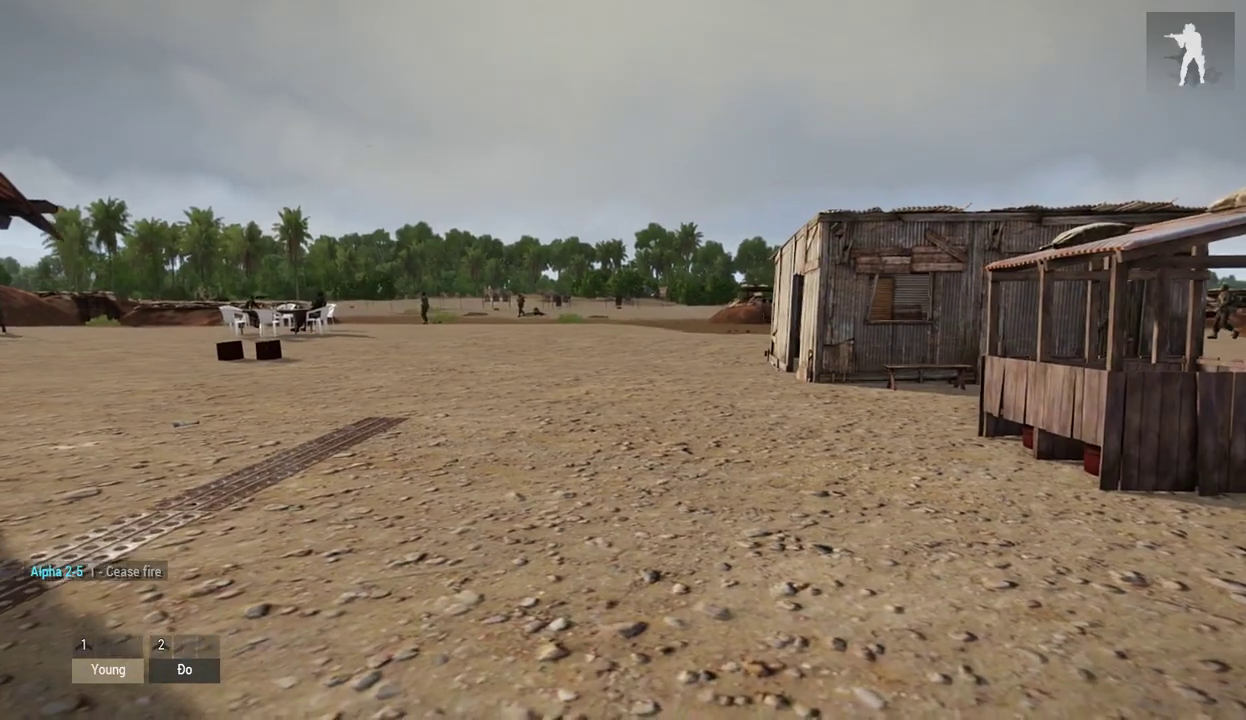
pyautogui.press('Escape')
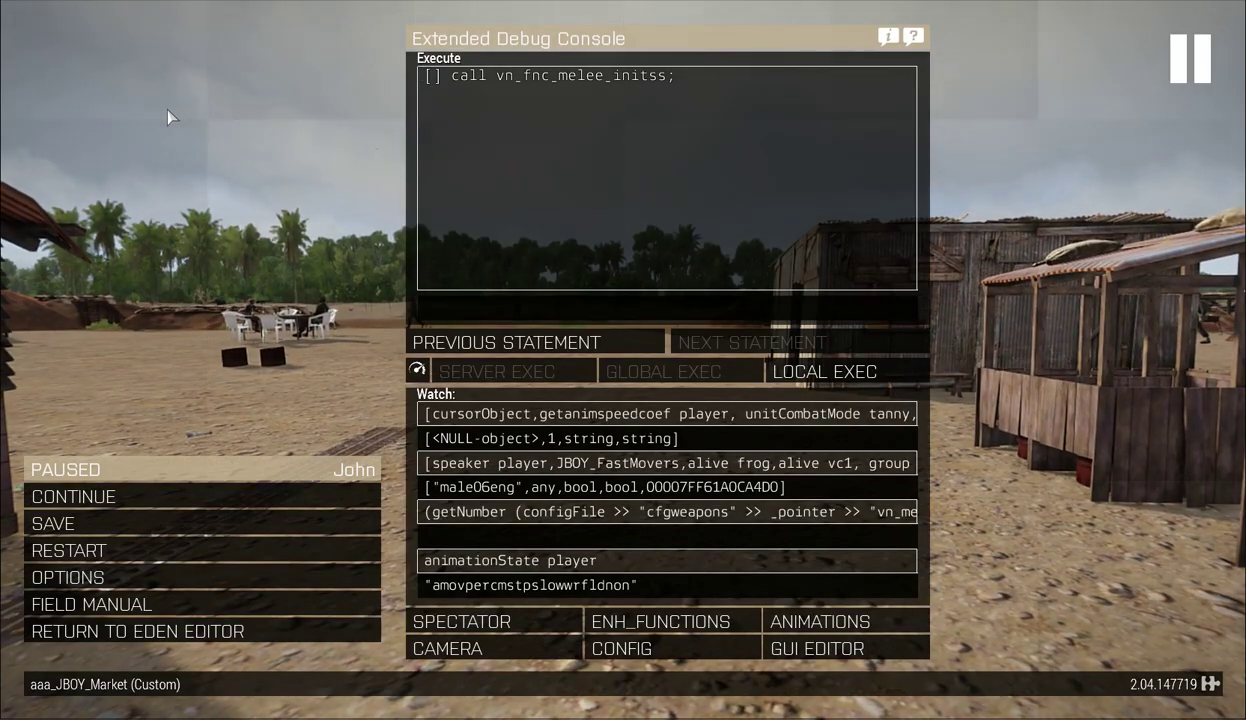